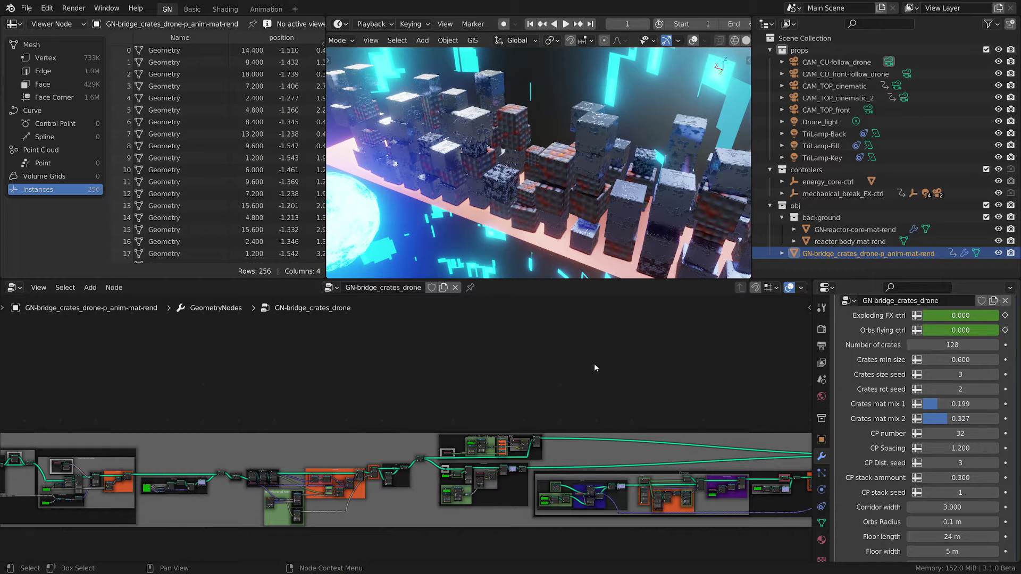
Set the Exploding FX ctrl value of the bridge and crates object to 0.2 and inspect the scattered pieces
click(947, 315)
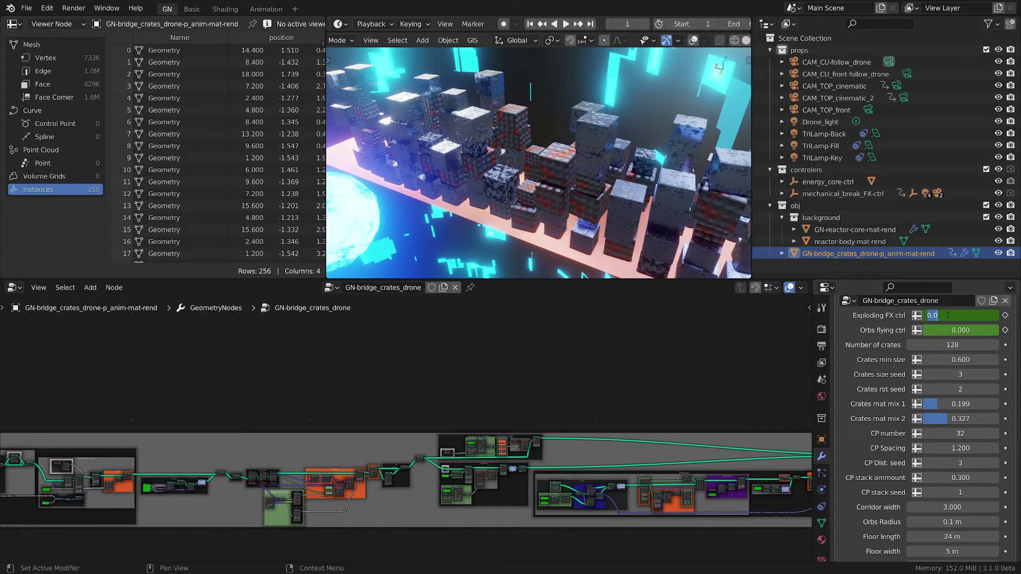
text(0.2)
key(Return)
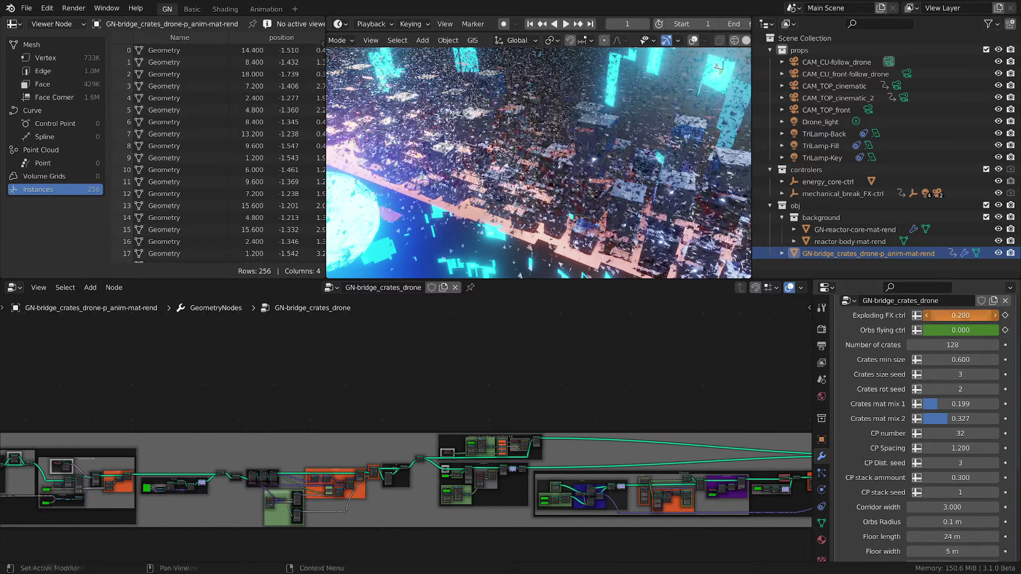
middle_drag(574, 128, 617, 173)
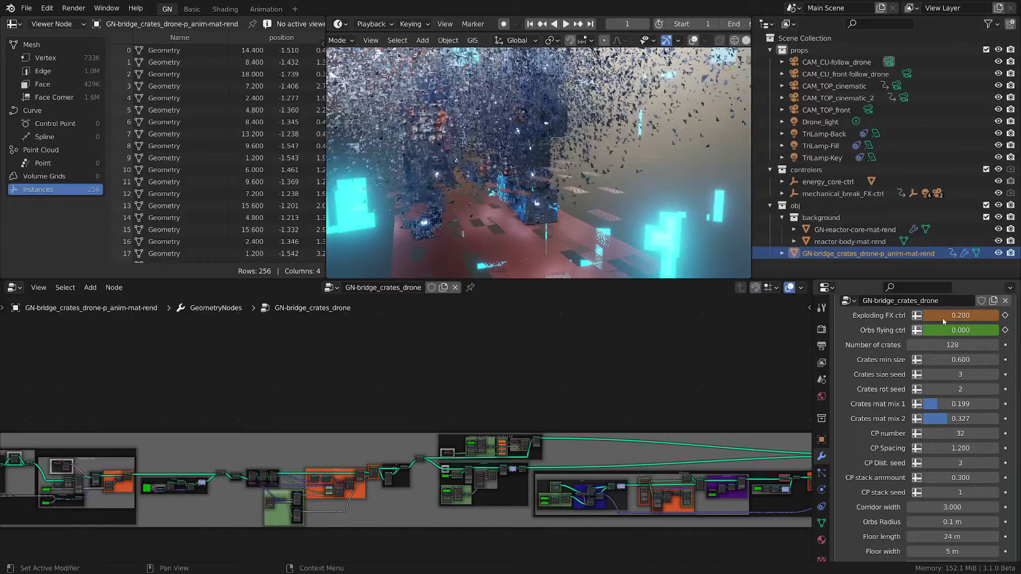
Raise the Exploding FX ctrl value to 0.520 and look through the remaining modifier parameters and the node tree
mouse_move(943, 322)
mouse_down()
mouse_move(986, 321)
mouse_move(953, 315)
mouse_up()
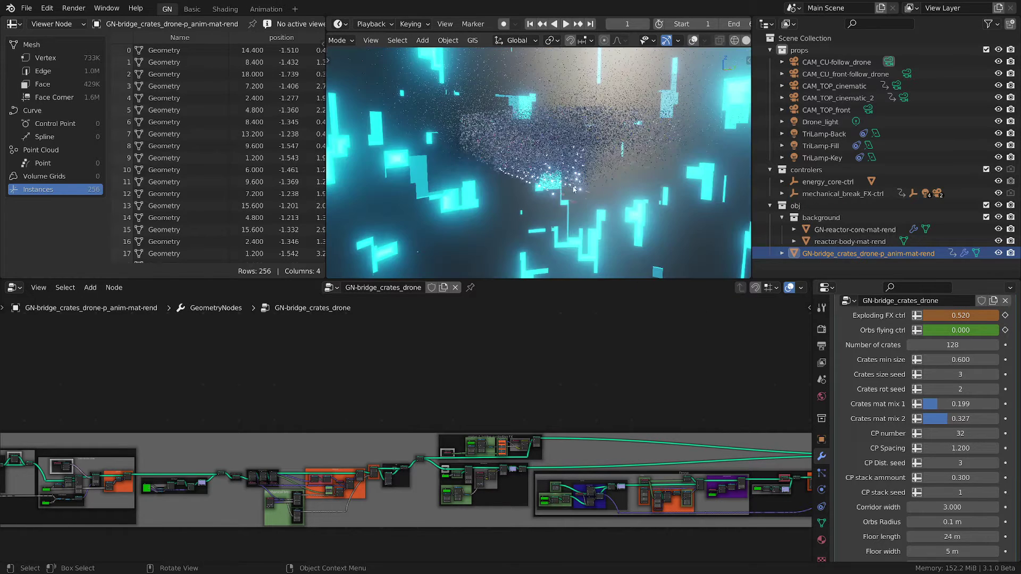
mouse_move(574, 188)
middle_down()
mouse_move(614, 171)
mouse_move(488, 196)
mouse_move(584, 199)
middle_up()
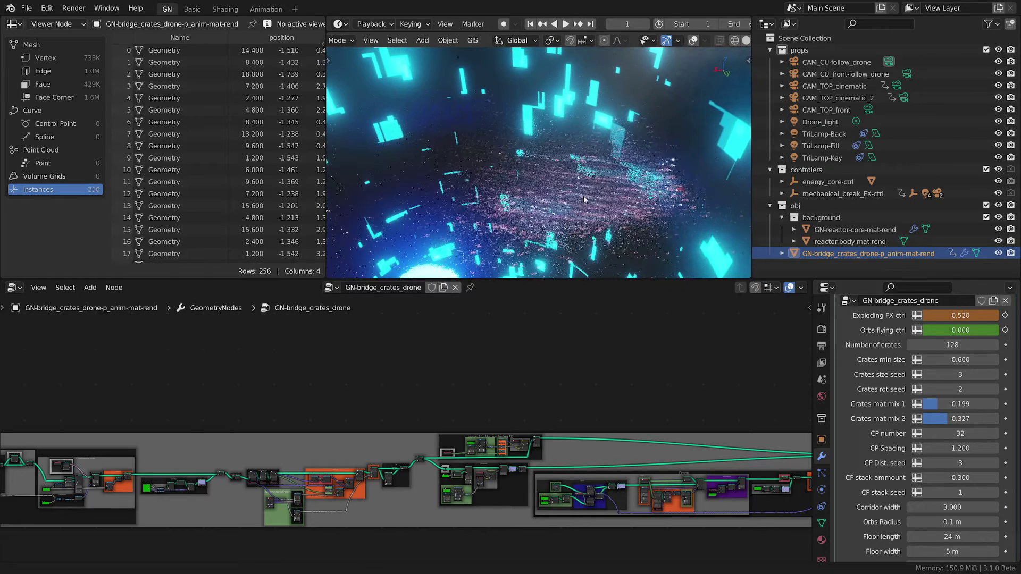
scroll(951, 461, down, 6)
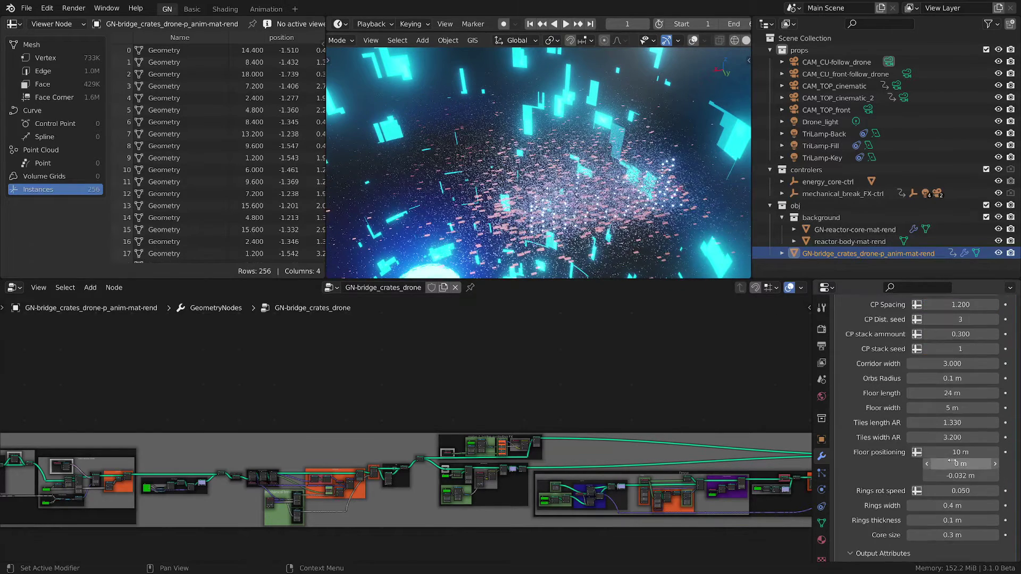
scroll(951, 460, down, 1)
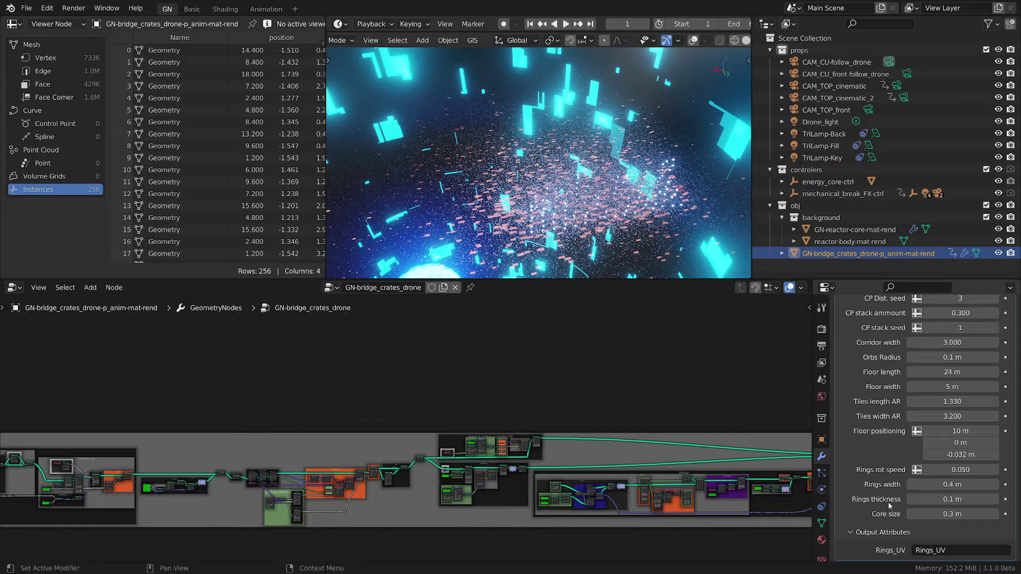
scroll(888, 502, up, 3)
scroll(453, 354, down, 2)
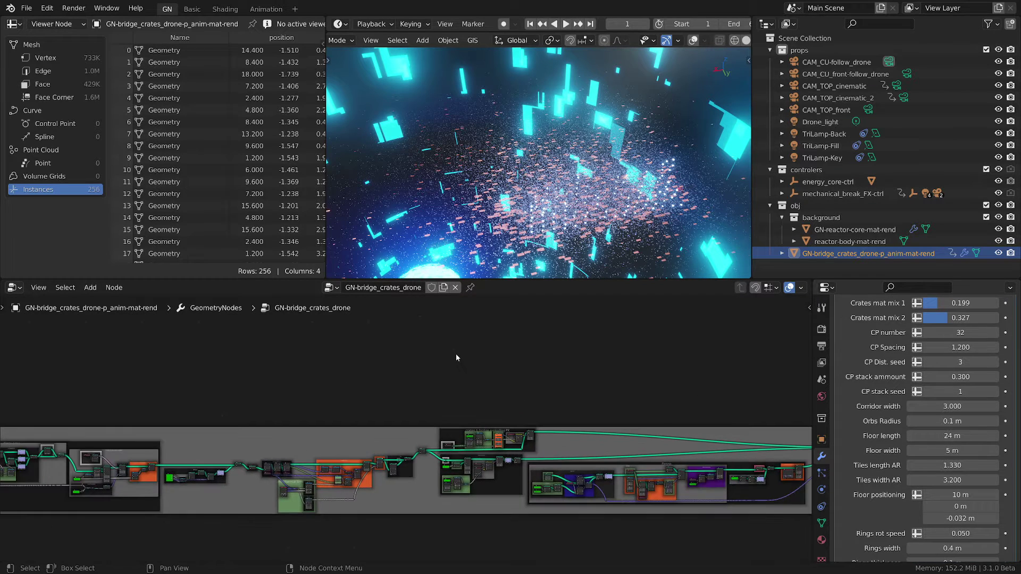
scroll(456, 357, down, 1)
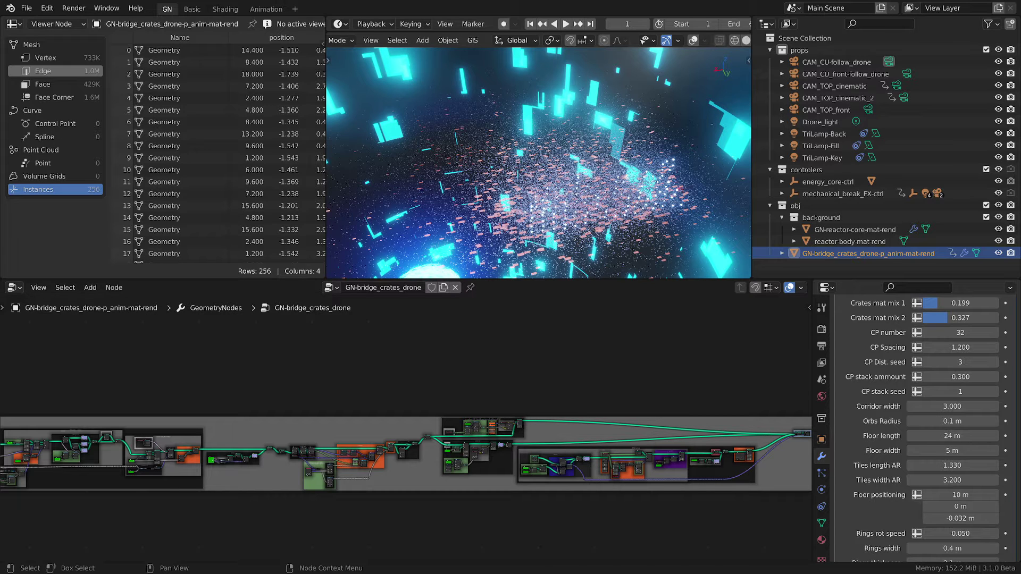
Close the finished demo scene and switch to the geometry nodes working file
click(26, 8)
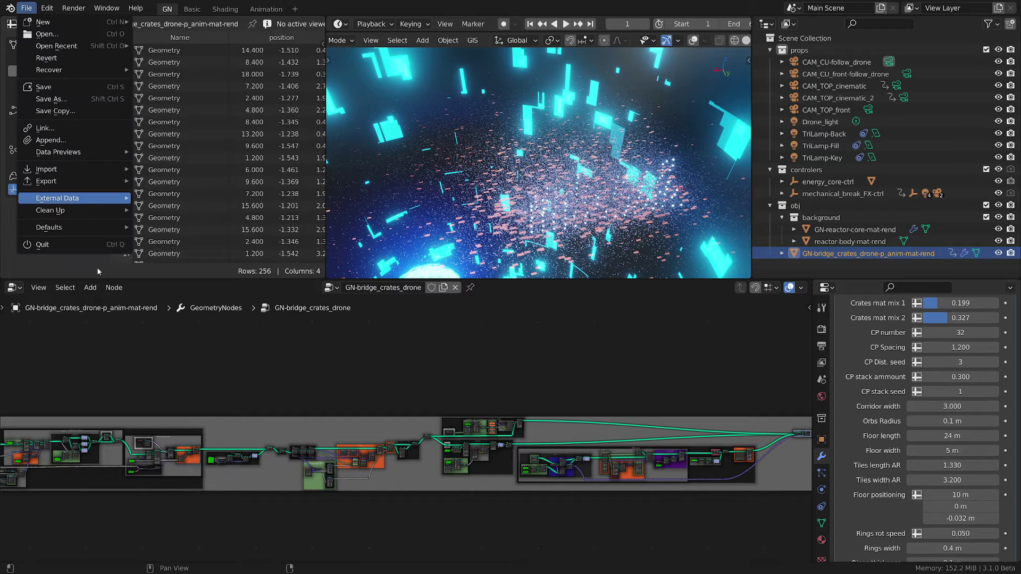
click(75, 249)
click(515, 309)
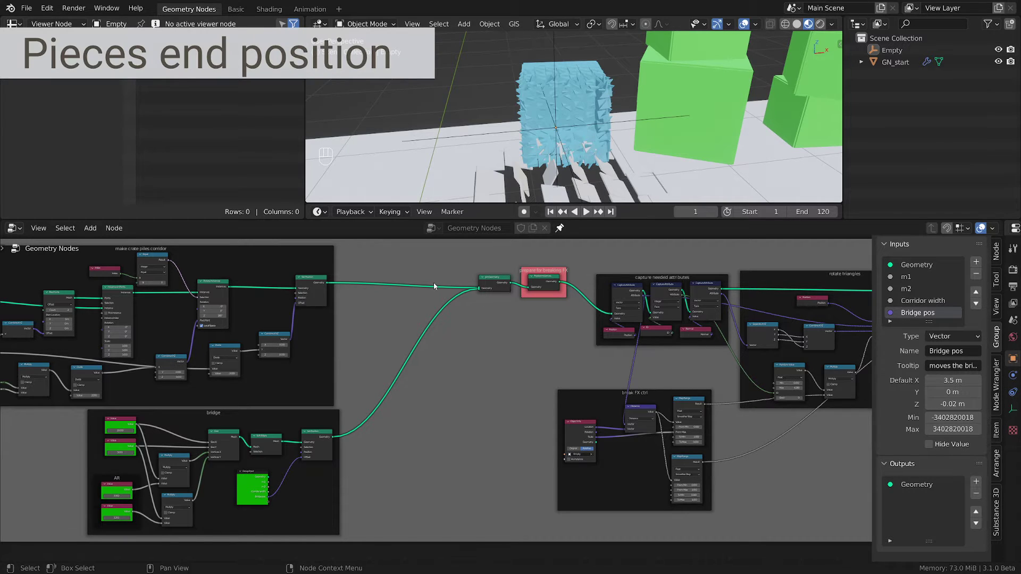
Shift the Join Geometry node and the red prepare for breaking FX frame to the left in the node tree
scroll(455, 331, down, 4)
middle_drag(460, 339, 495, 367)
scroll(384, 372, up, 4)
scroll(384, 375, down, 1)
scroll(599, 402, up, 2)
scroll(649, 392, down, 2)
scroll(495, 367, up, 5)
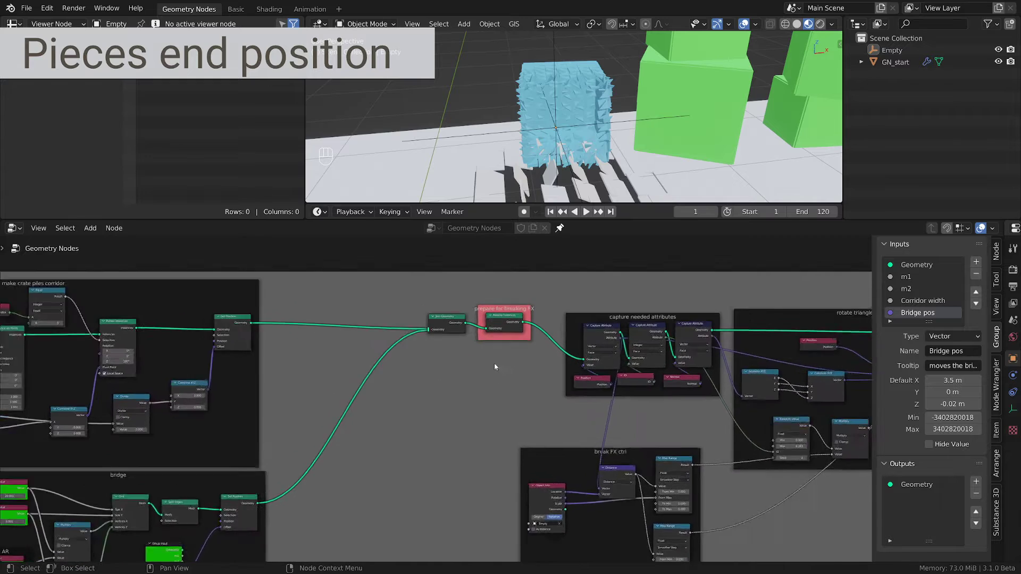
drag(452, 313, 410, 310)
drag(531, 308, 501, 306)
Move the Group Output node further right, away from the solidify frame
middle_drag(490, 356, 195, 358)
middle_drag(606, 353, 295, 355)
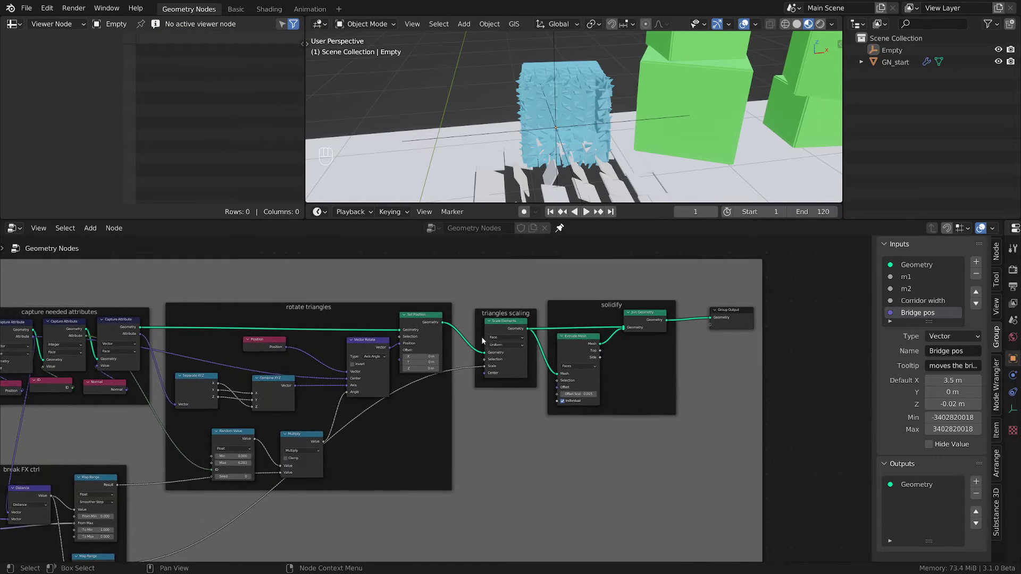
drag(736, 310, 791, 313)
middle_drag(747, 327, 613, 354)
Move the Empty around beside the blue crate to test the breaking effect on nearby pieces
middle_drag(508, 198, 653, 122)
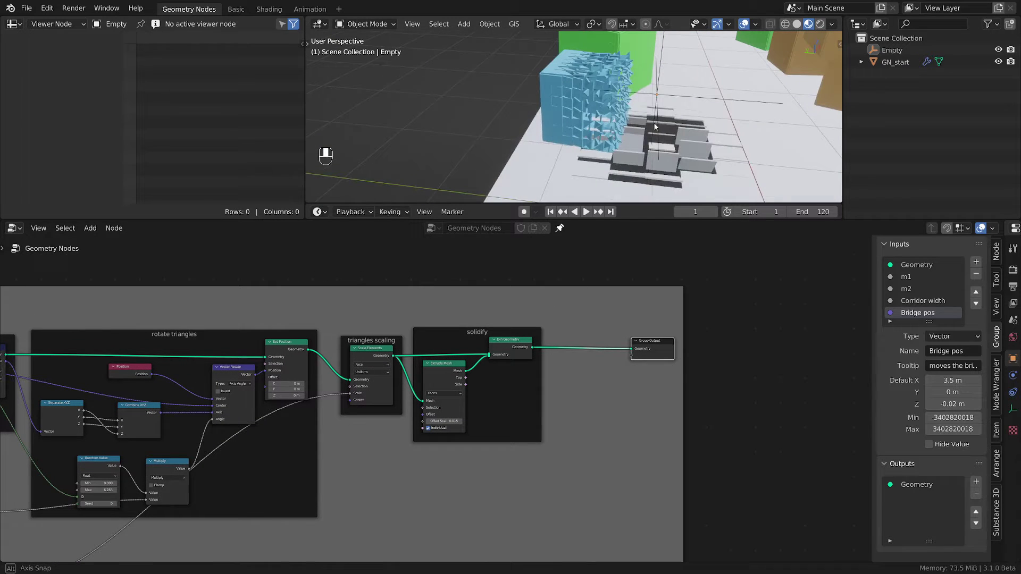
click(657, 95)
key(g)
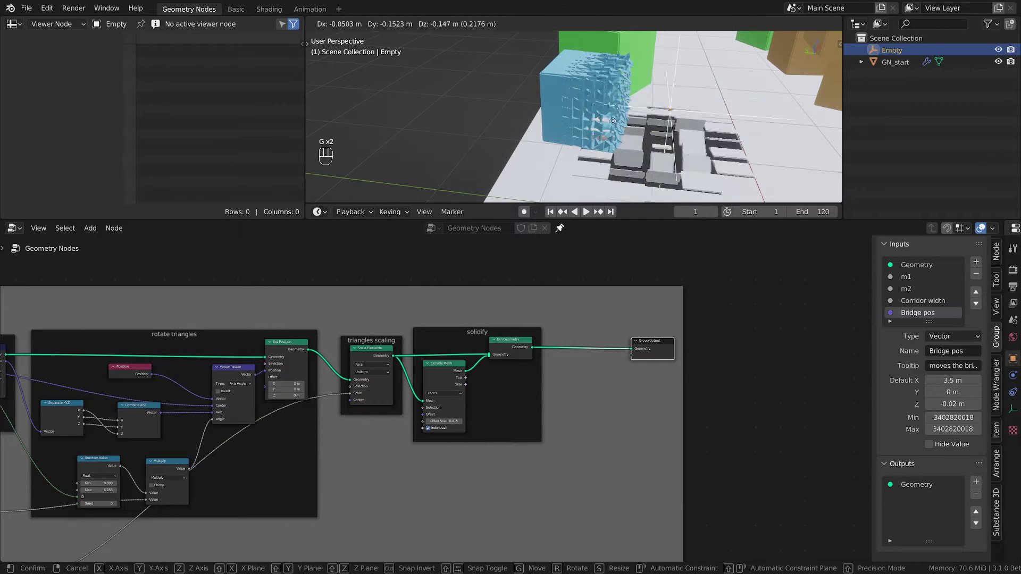
click(669, 96)
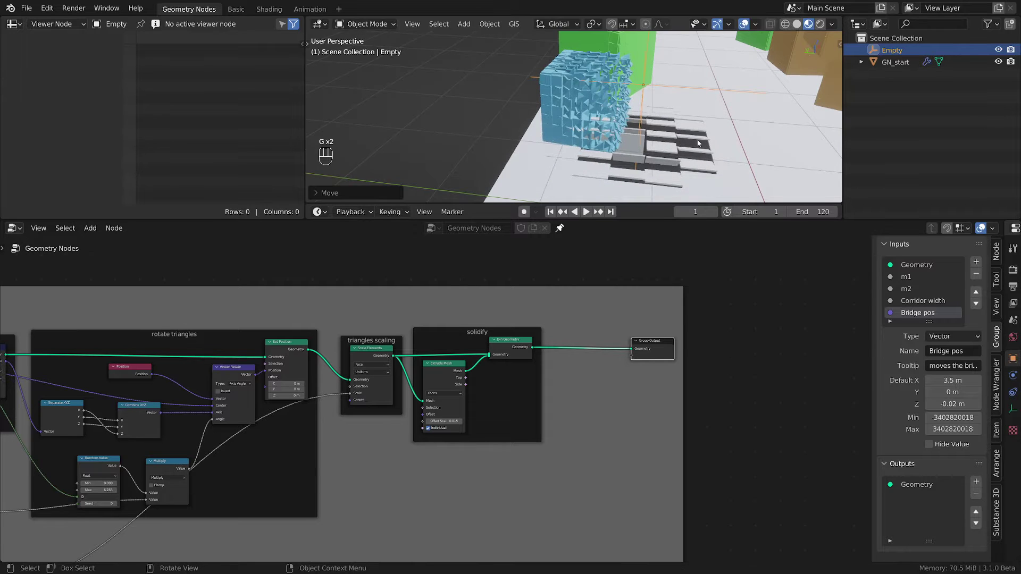
Move the Group Output node much further right to make room for new nodes after the solidify frame
scroll(702, 142, down, 2)
middle_drag(689, 293, 473, 317)
drag(441, 372, 748, 366)
scroll(543, 444, up, 1)
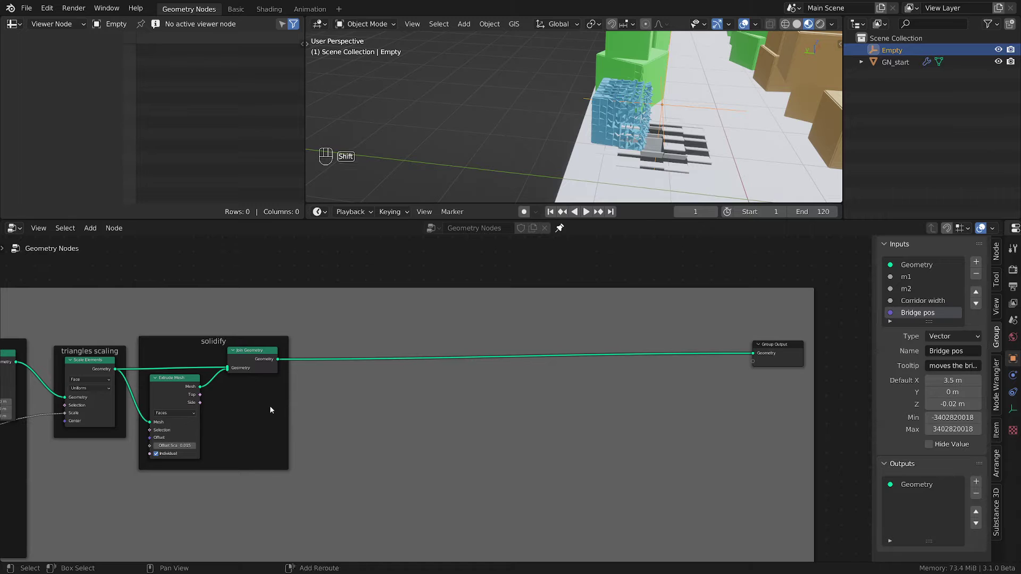
Duplicate the solidify frame without its nodes and place the empty copy over the link before Group Output
click(229, 343)
key(shift+d)
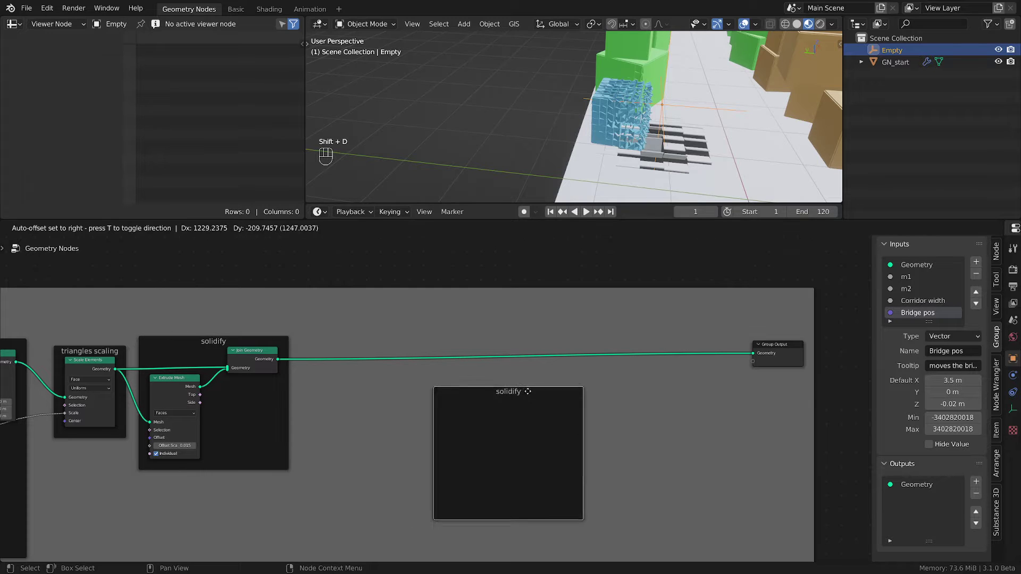
click(487, 376)
scroll(478, 399, up, 2)
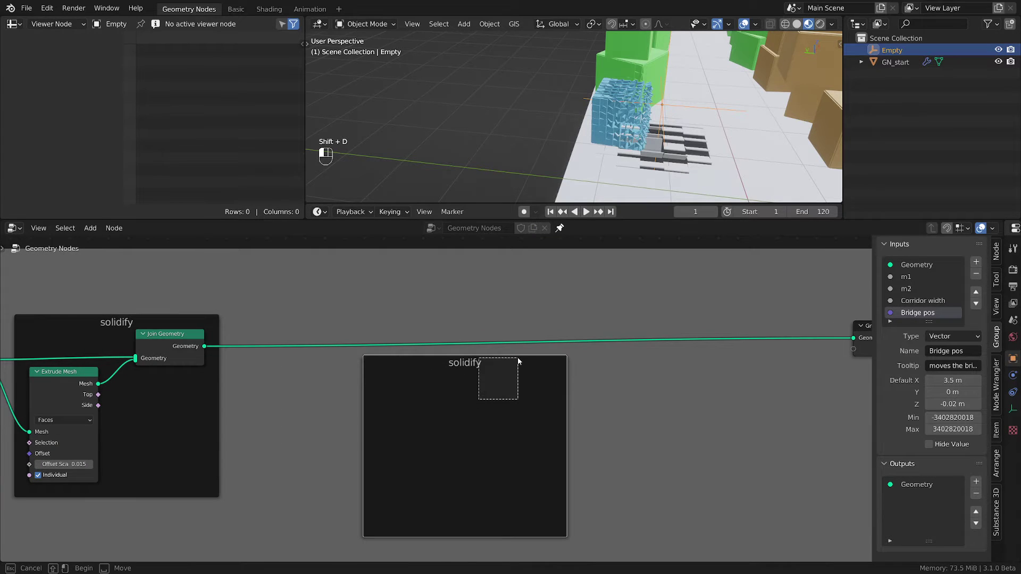
key(g)
click(453, 334)
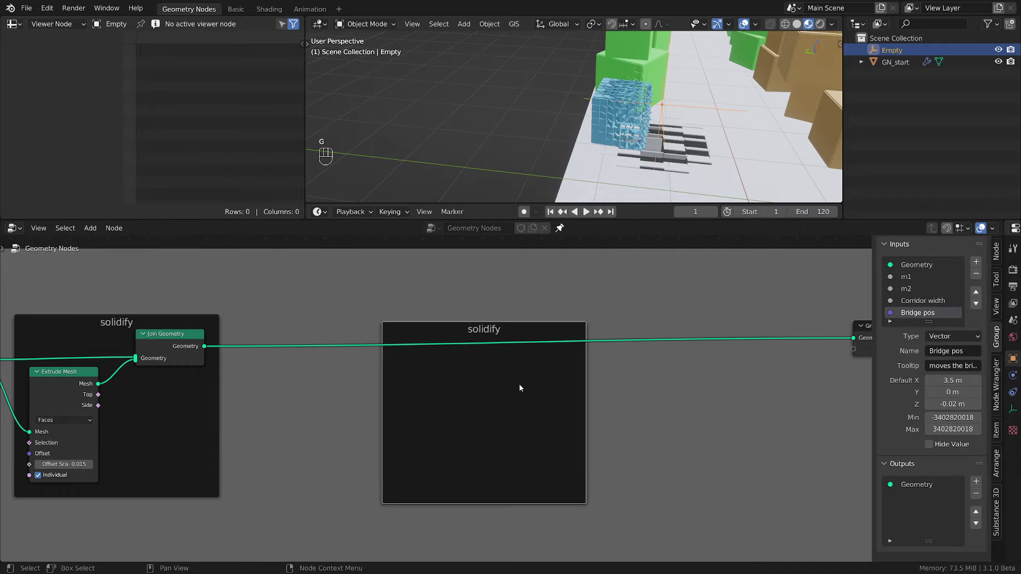
Label the duplicated frame "crates & bridge exploding FX"
key(F2)
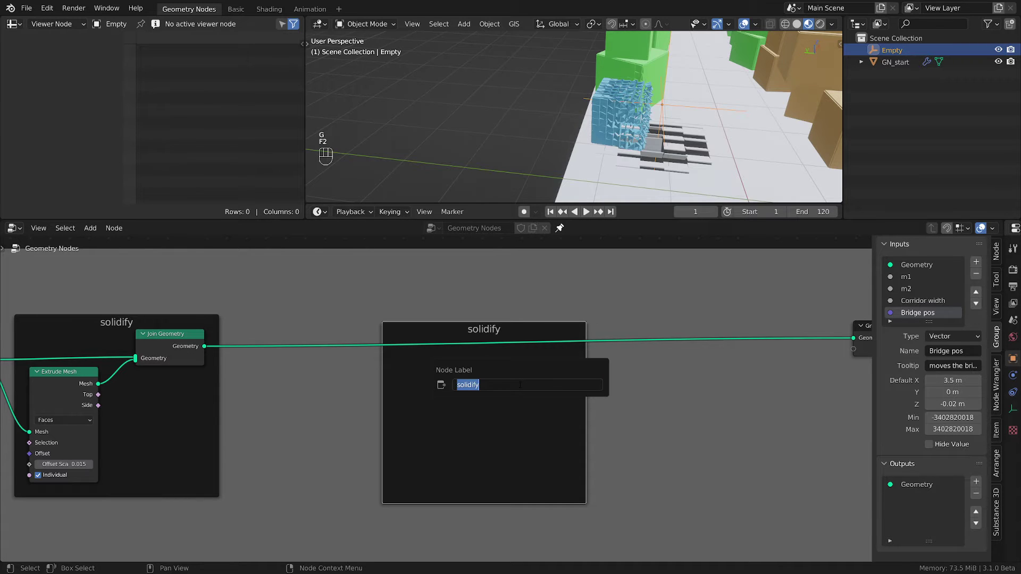
text(crate)
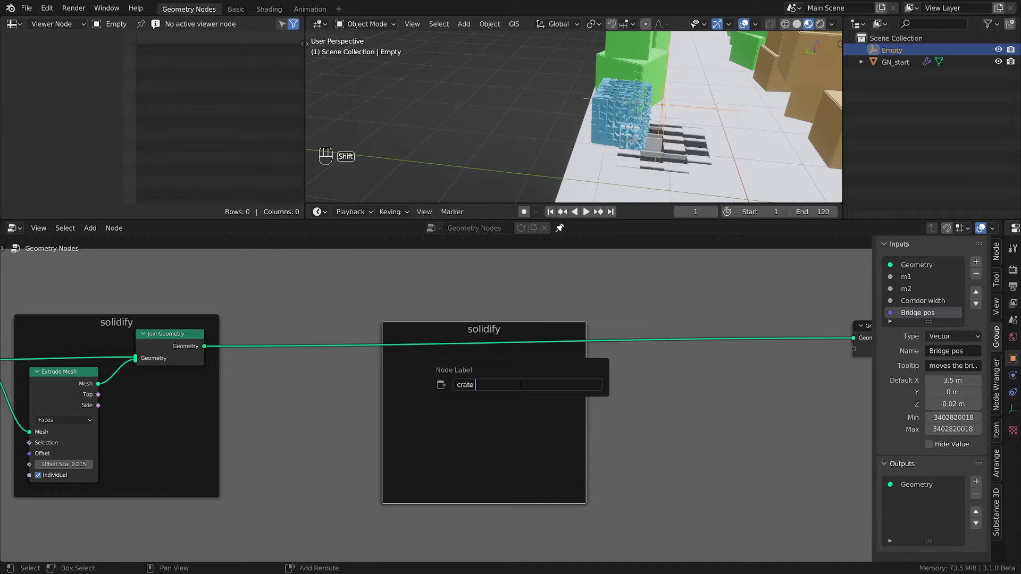
key(BackSpace)
key(BackSpace)
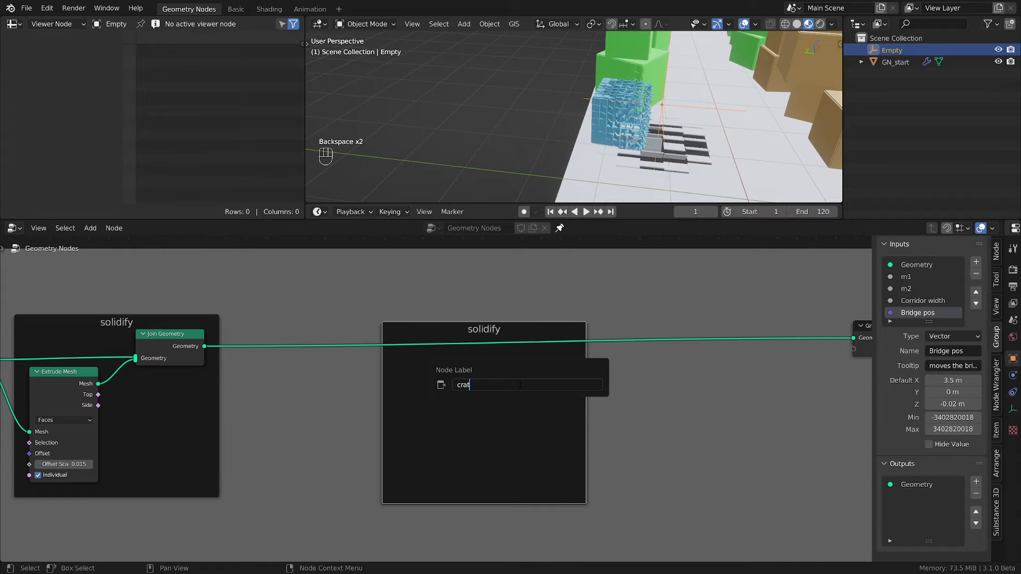
text(es & bridge exploding V)
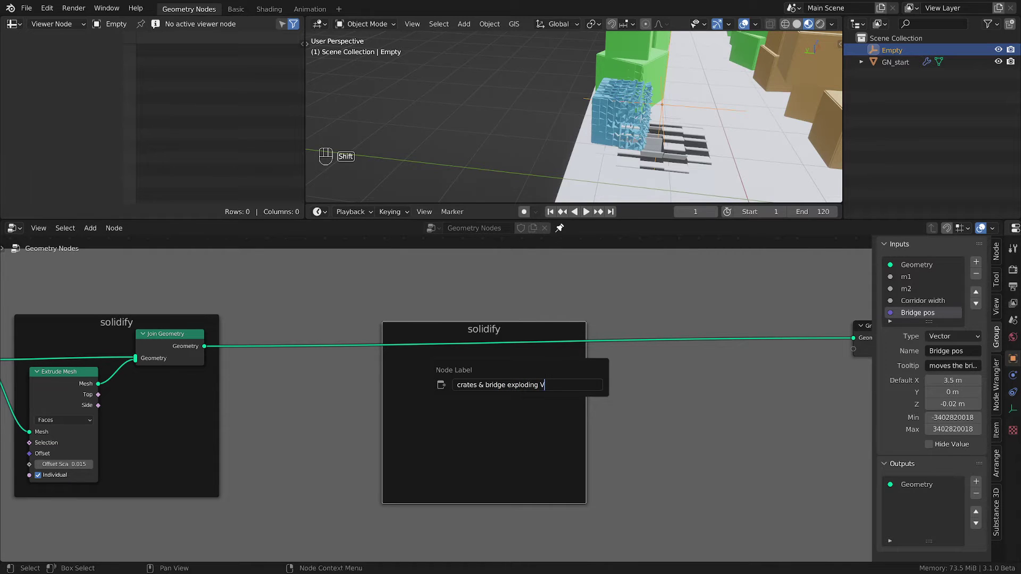
key(BackSpace)
text(FX)
key(Return)
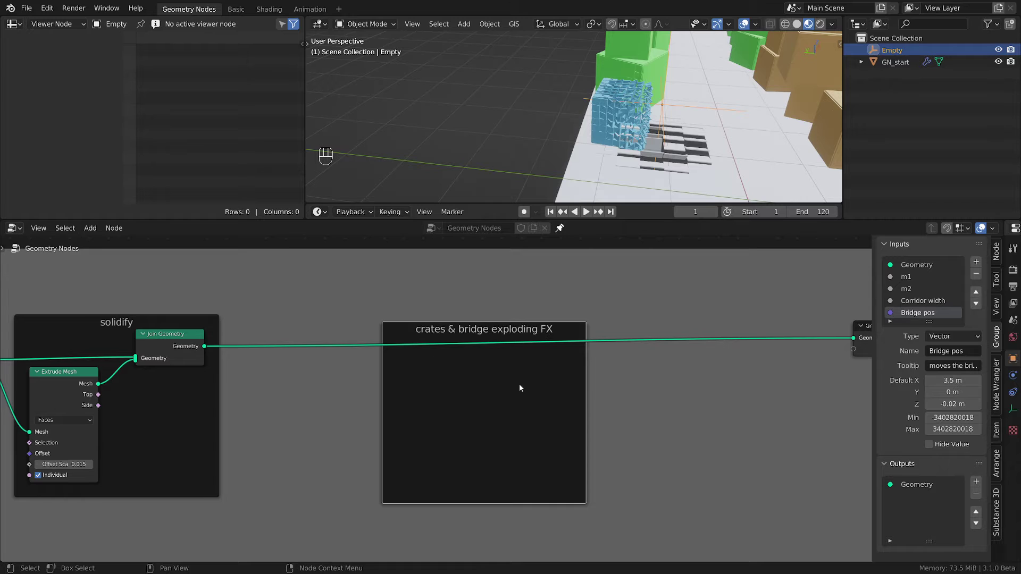
Reposition the crates & bridge exploding FX frame over the link between the solidify frame and Group Output
click(466, 333)
key(g)
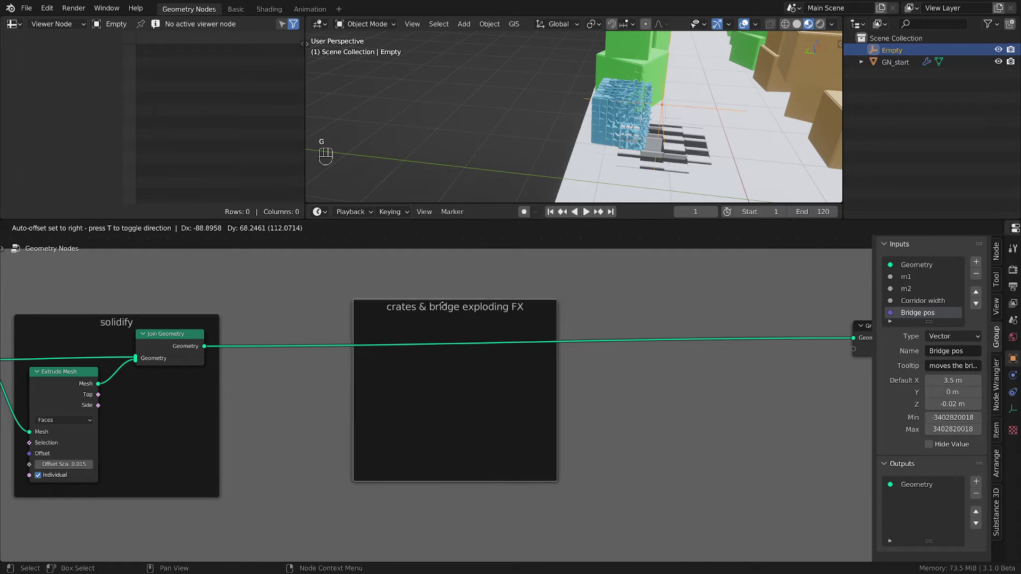
click(465, 298)
scroll(531, 372, down, 3)
middle_drag(530, 372, 459, 381)
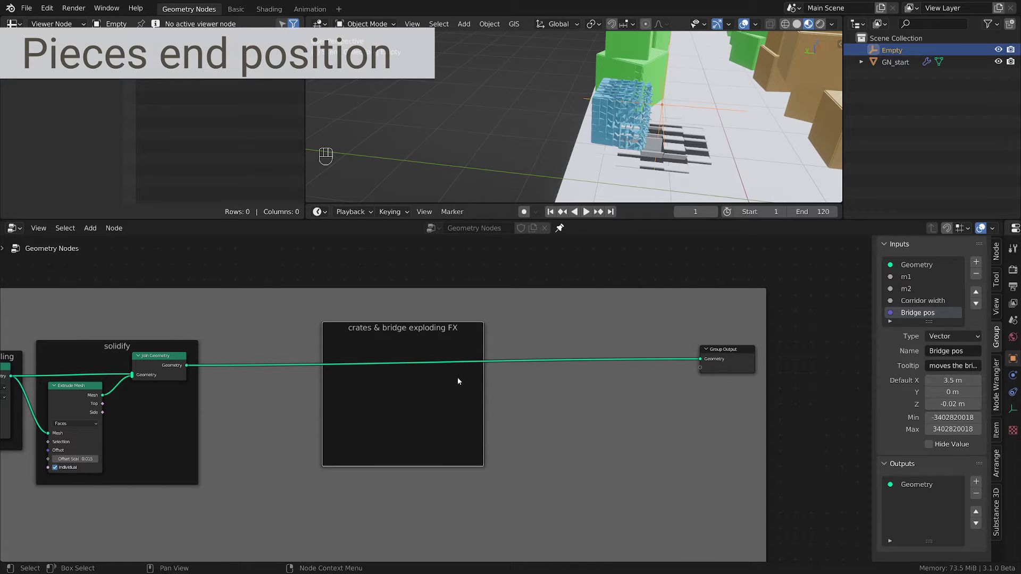
shift+middle_drag(707, 107, 565, 166)
middle_drag(651, 165, 579, 166)
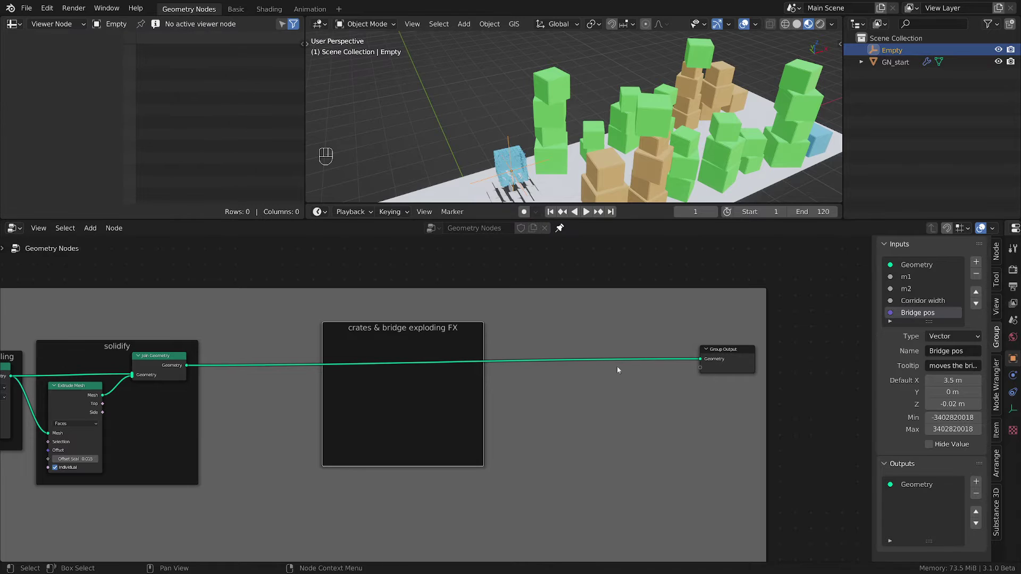
key(g)
click(460, 327)
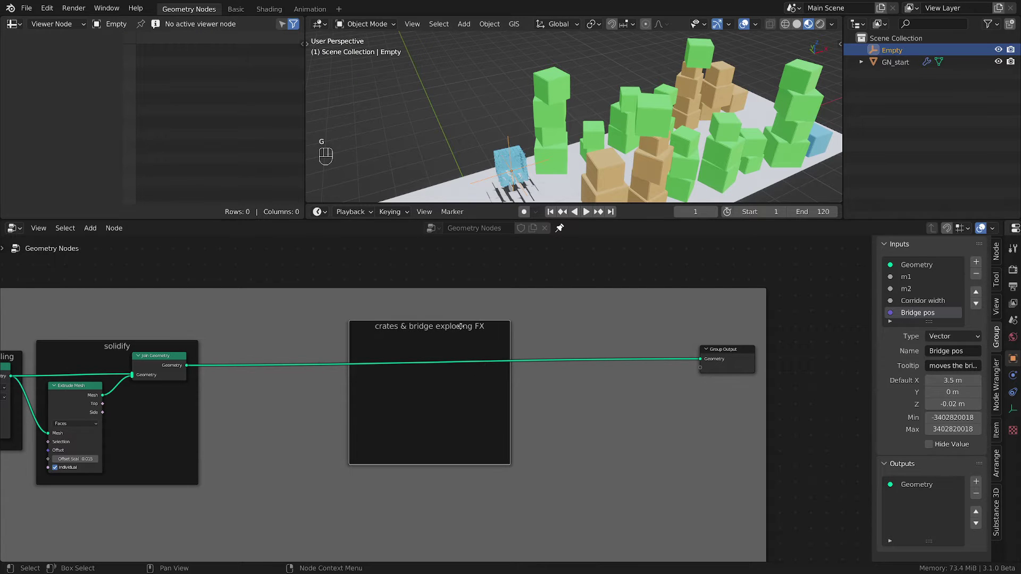
Add a Set Position node inside the exploding FX frame, inserted on the geometry link before Group Output
key(shift+a)
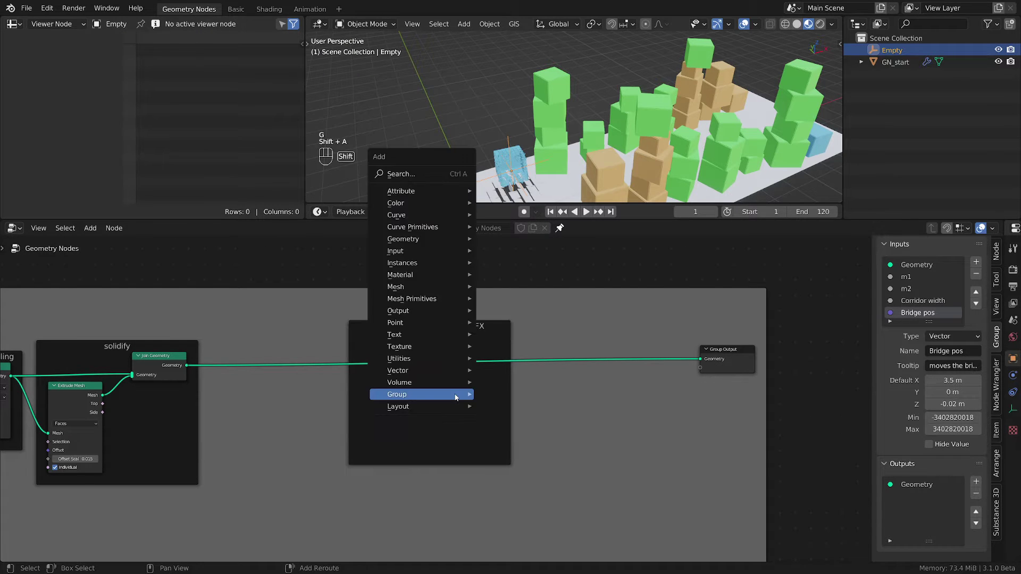
mouse_move(452, 393)
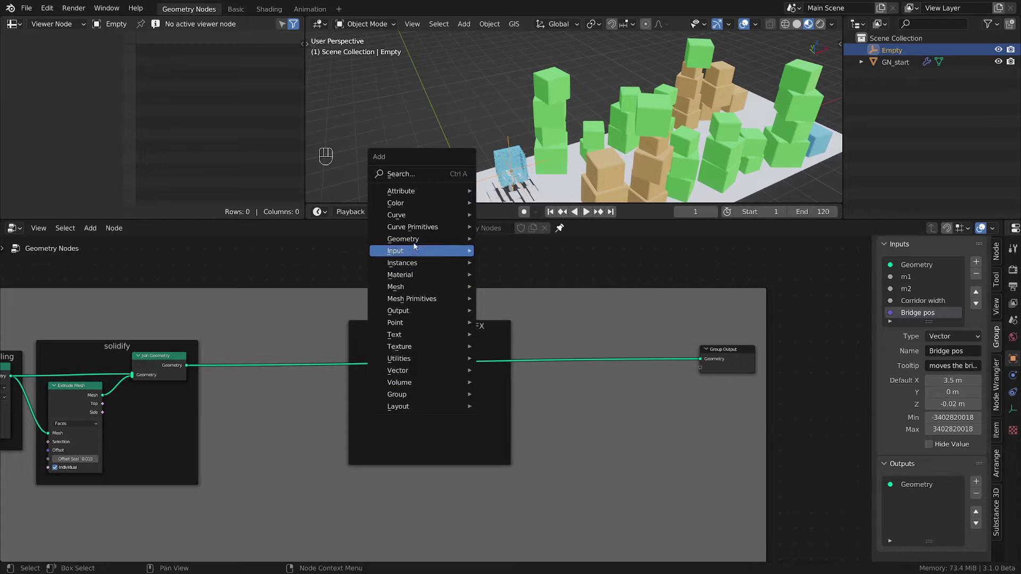
mouse_move(460, 239)
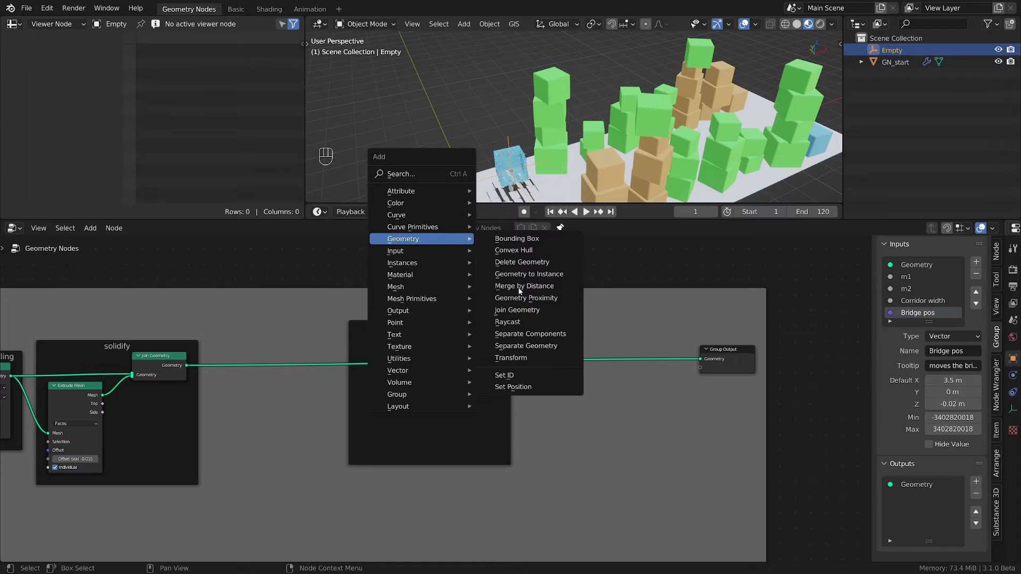
click(505, 387)
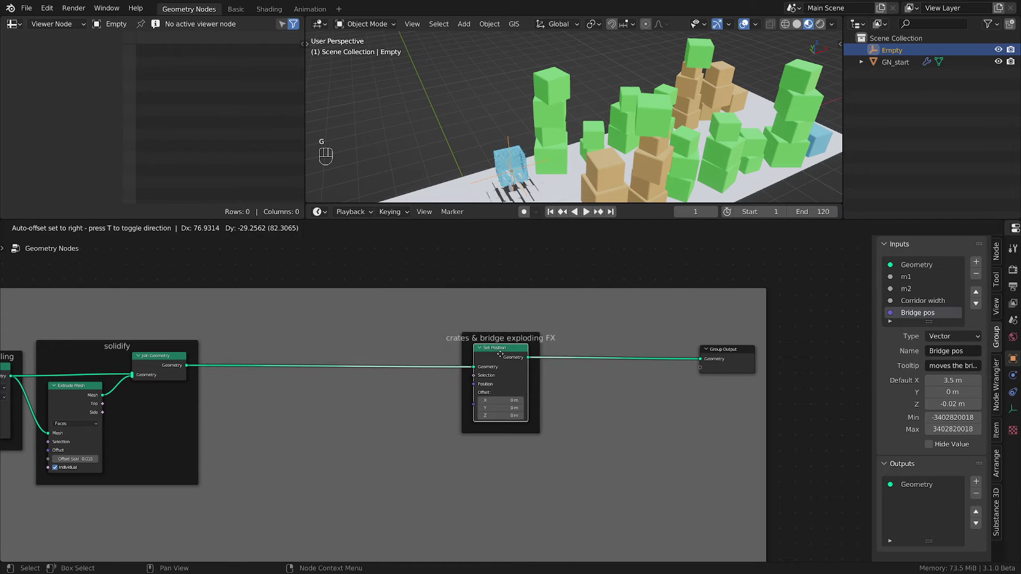
click(502, 386)
Try a Z offset of -1.9 m on the Set Position node, and reset it to 0 m
scroll(546, 486, up, 3)
mouse_move(493, 397)
mouse_down()
mouse_move(563, 396)
mouse_move(484, 397)
mouse_up()
scroll(583, 130, down, 5)
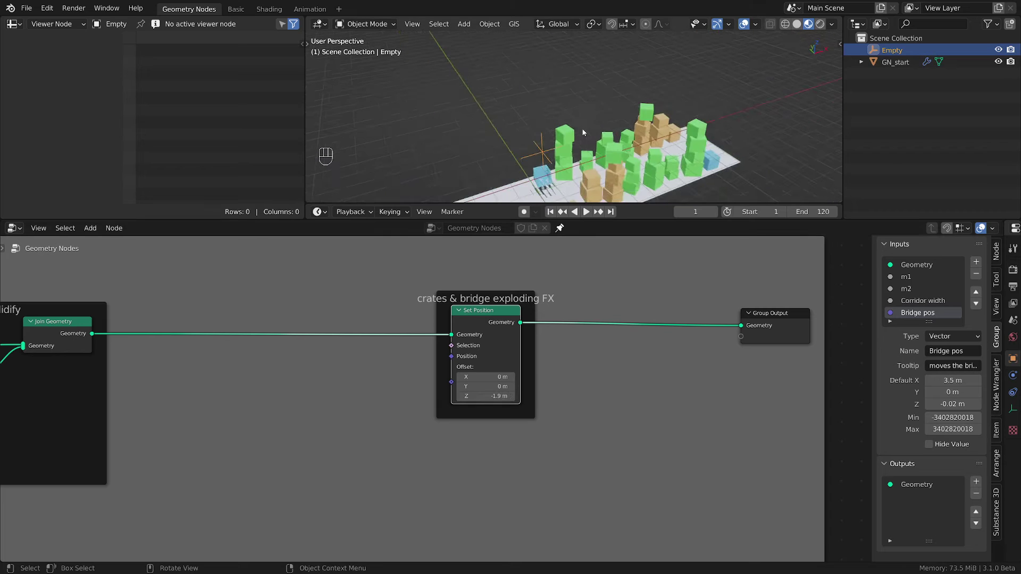
shift+middle_drag(567, 123, 557, 122)
scroll(471, 414, up, 2)
click(494, 393)
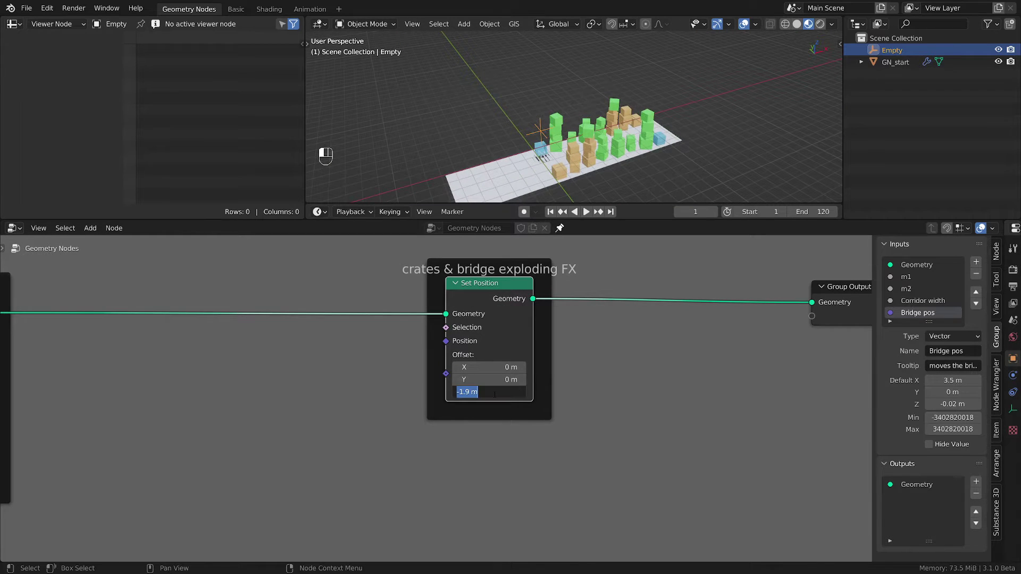
text(0)
key(Return)
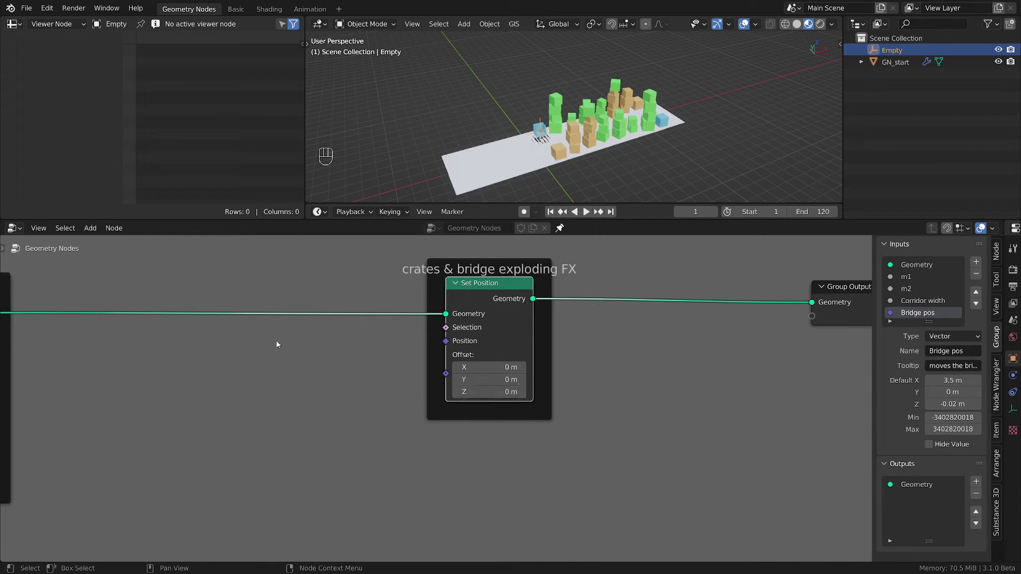
Add a Random Value node inside the exploding FX frame, in front of the Set Position node
middle_drag(311, 350, 417, 346)
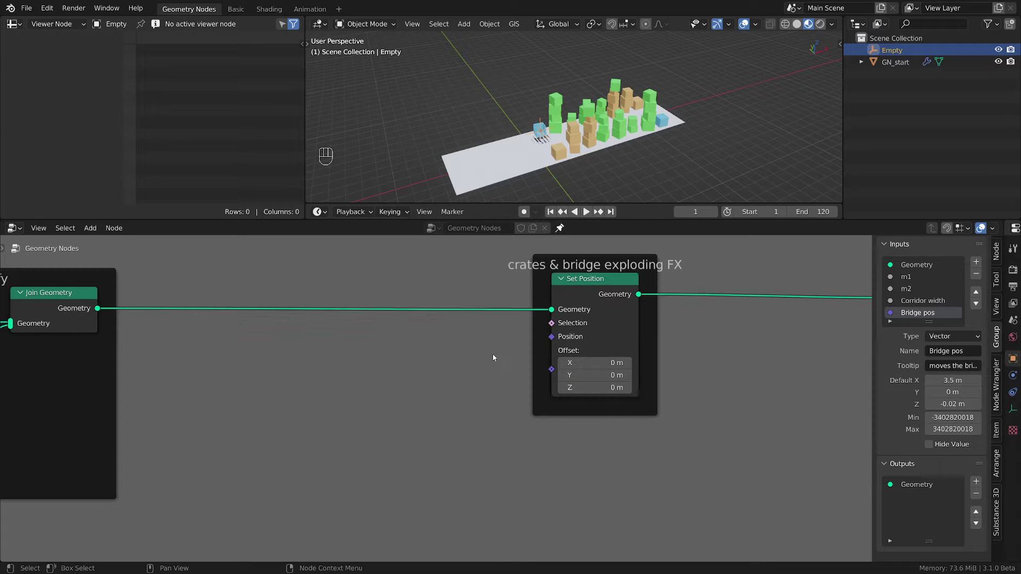
key(shift+a)
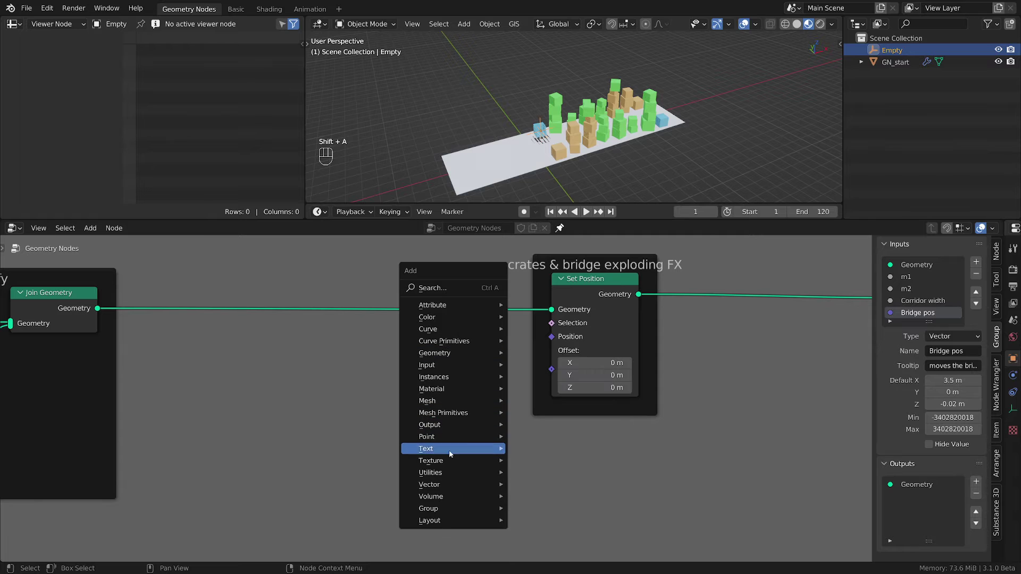
mouse_move(446, 487)
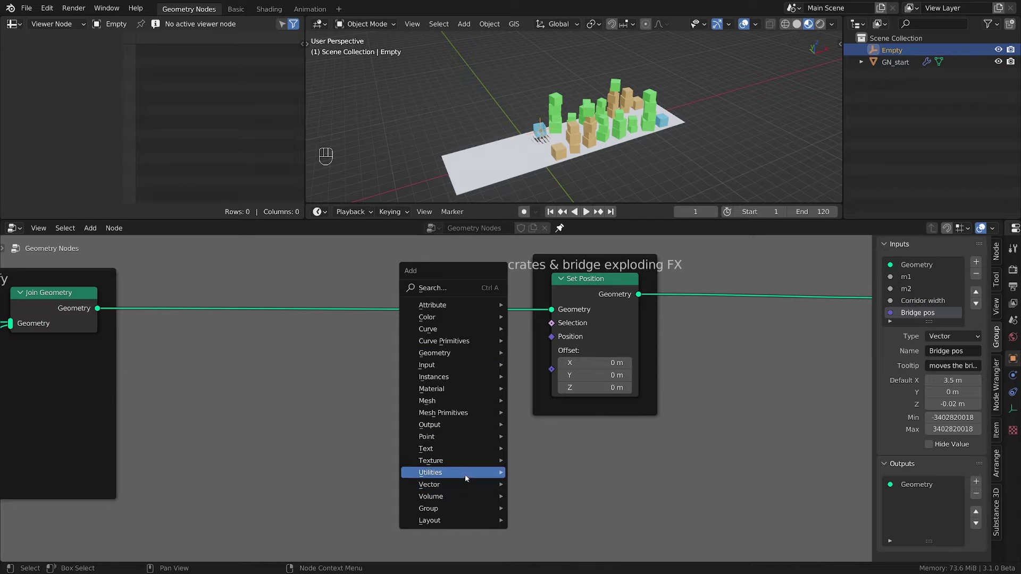
click(550, 448)
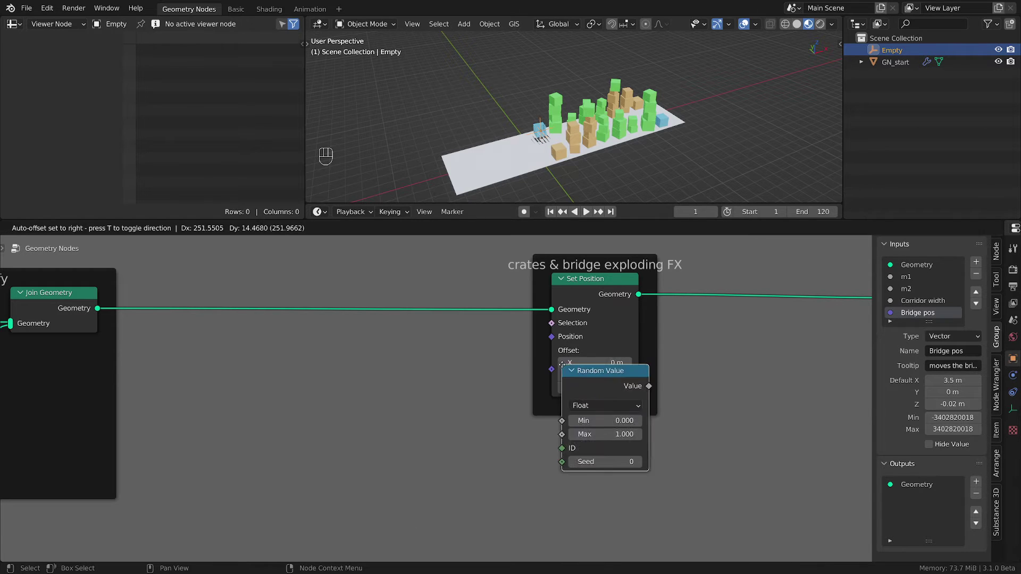
click(397, 360)
Set the Random Value node's data type to Vector and connect its Value to the Set Position node's Position
click(435, 400)
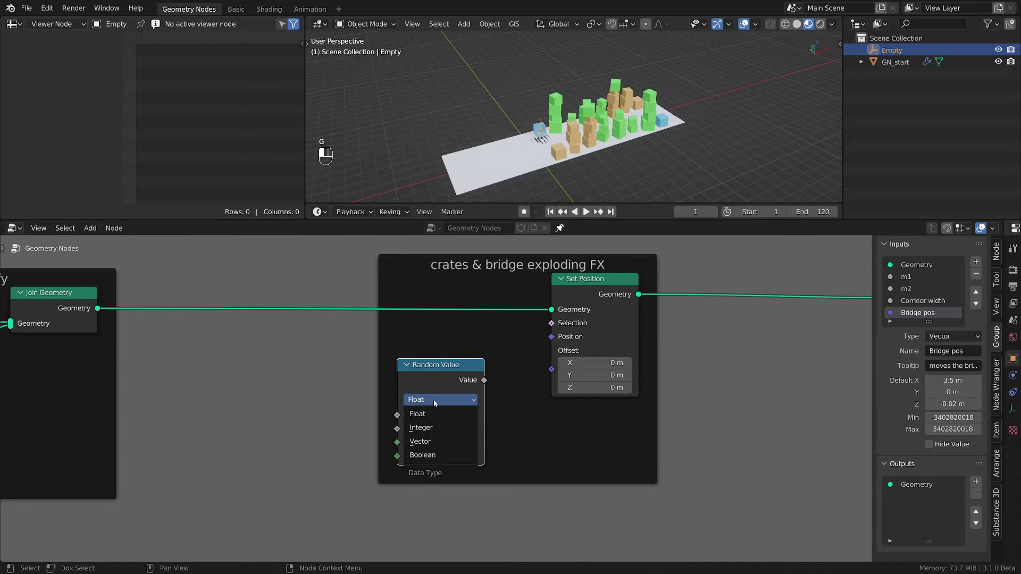
click(420, 441)
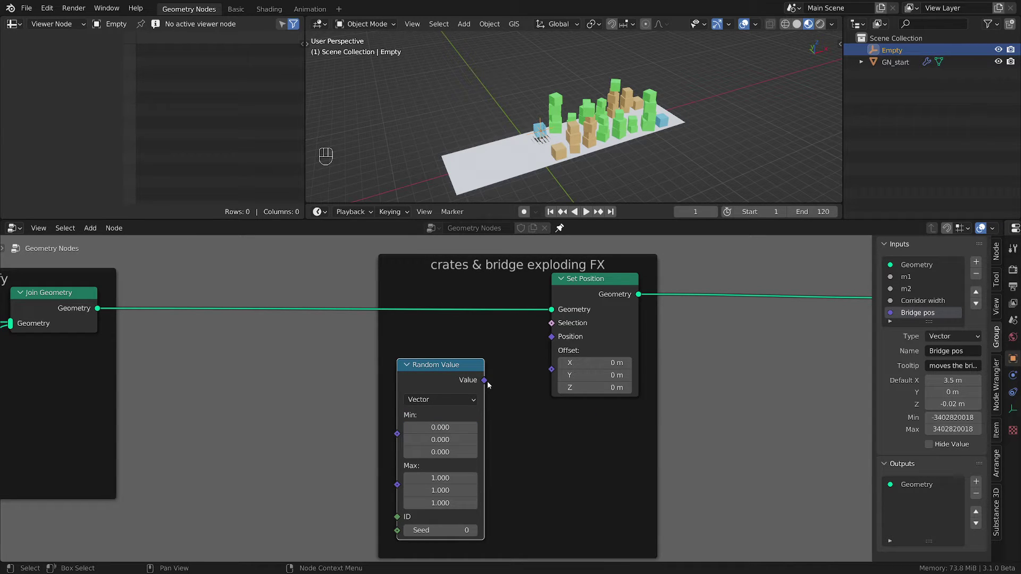
drag(484, 380, 551, 337)
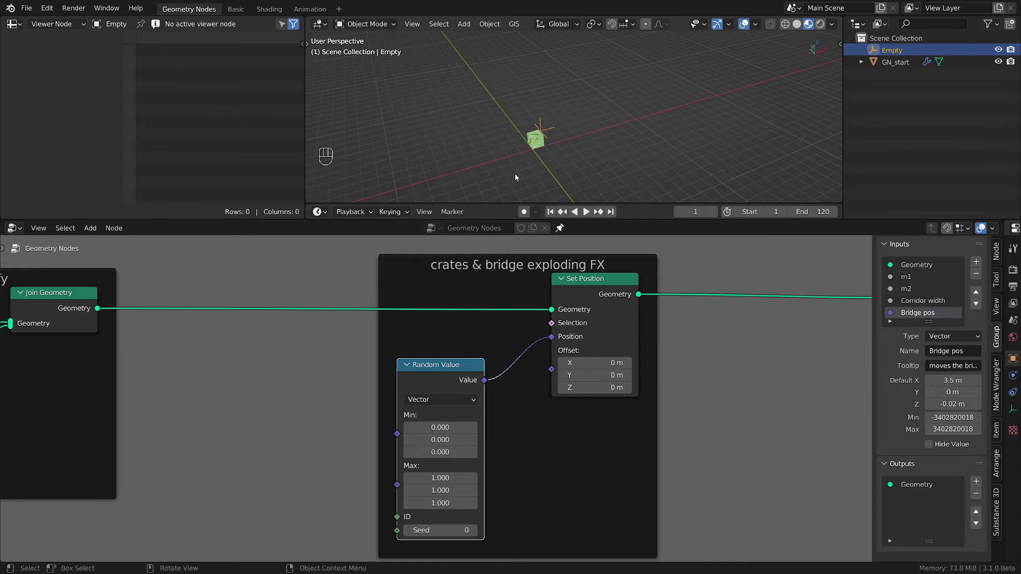
Set the Random Value node's Y range to a minimum of -20 and a maximum of 20
scroll(513, 139, up, 4)
middle_drag(547, 136, 596, 106)
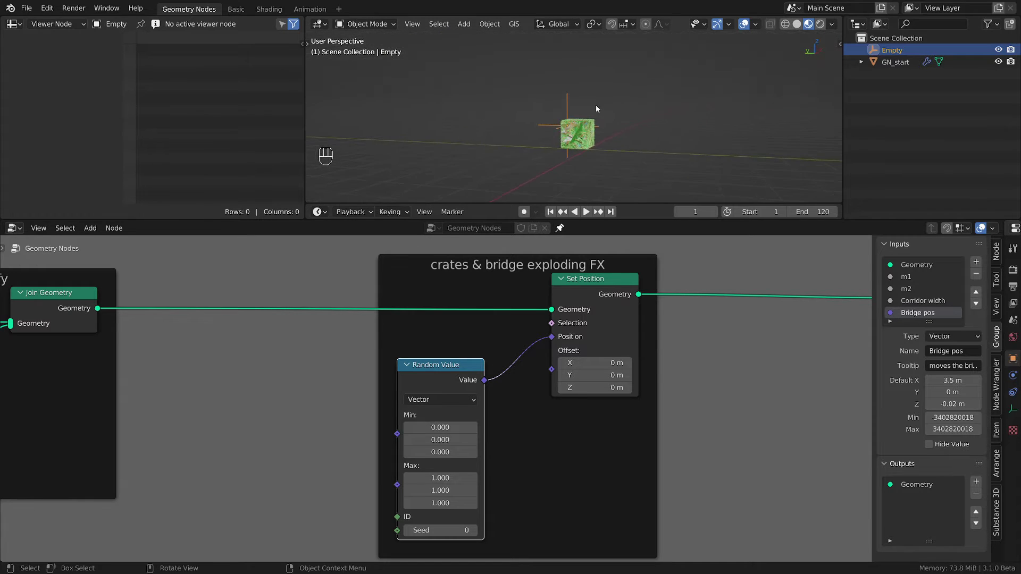
scroll(596, 110, up, 1)
middle_drag(576, 151, 595, 179)
scroll(511, 160, up, 4)
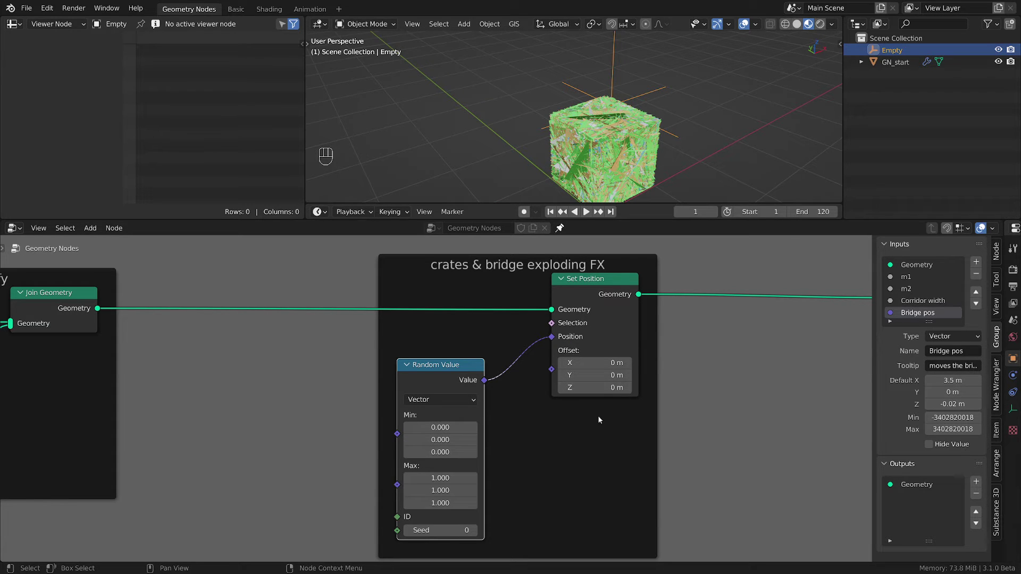
click(452, 442)
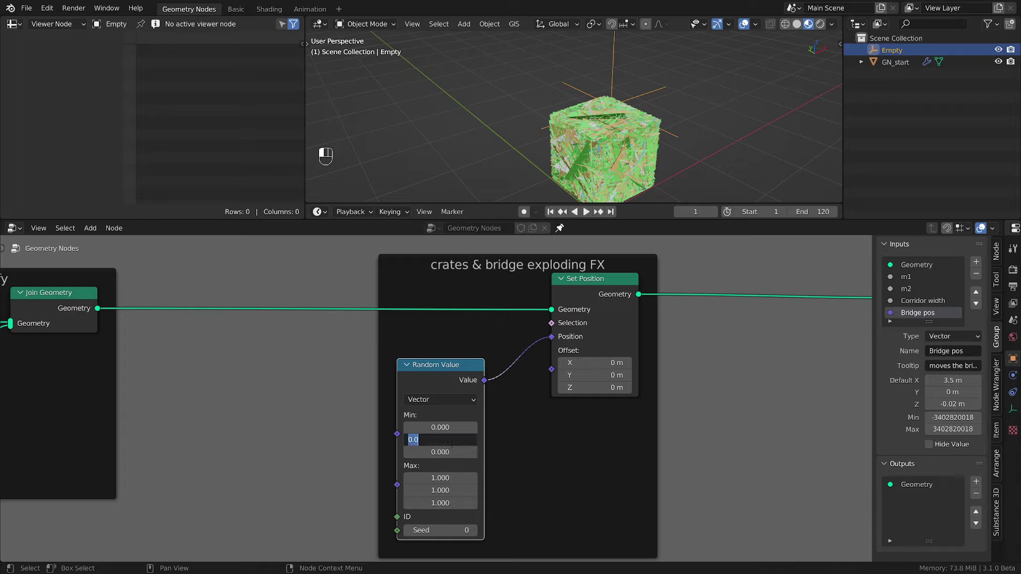
text(-20)
key(Return)
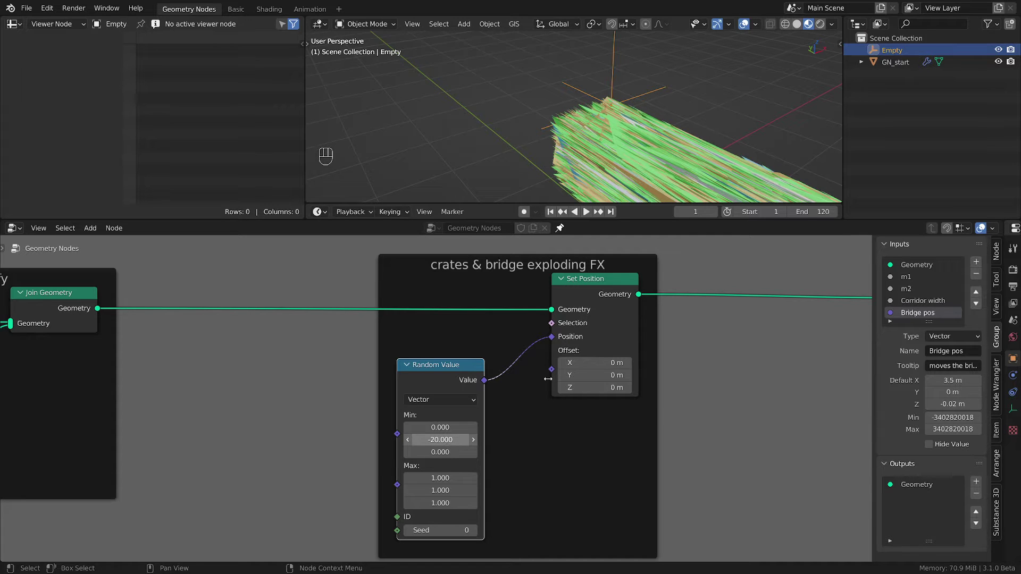
middle_drag(612, 133, 588, 108)
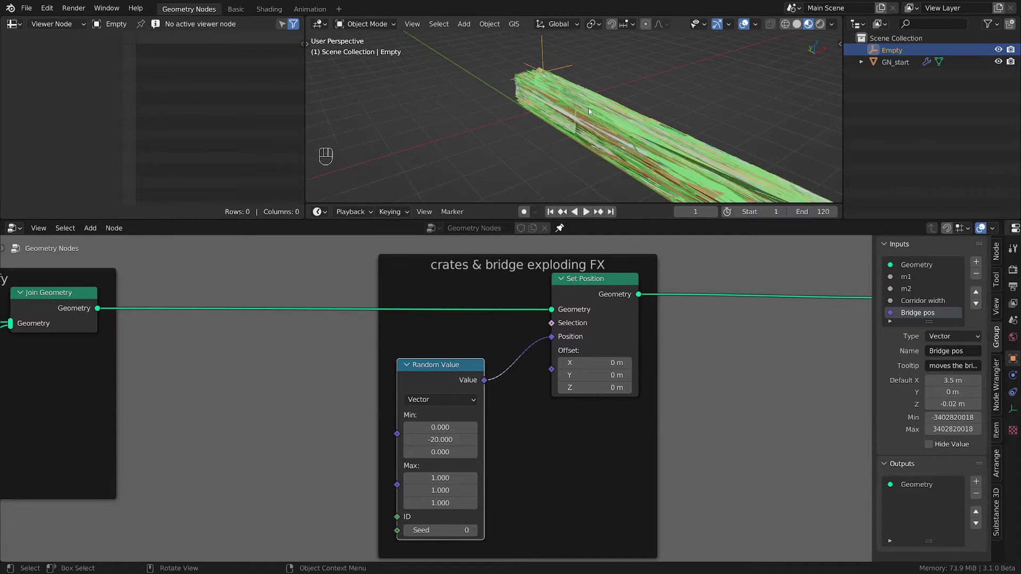
click(446, 490)
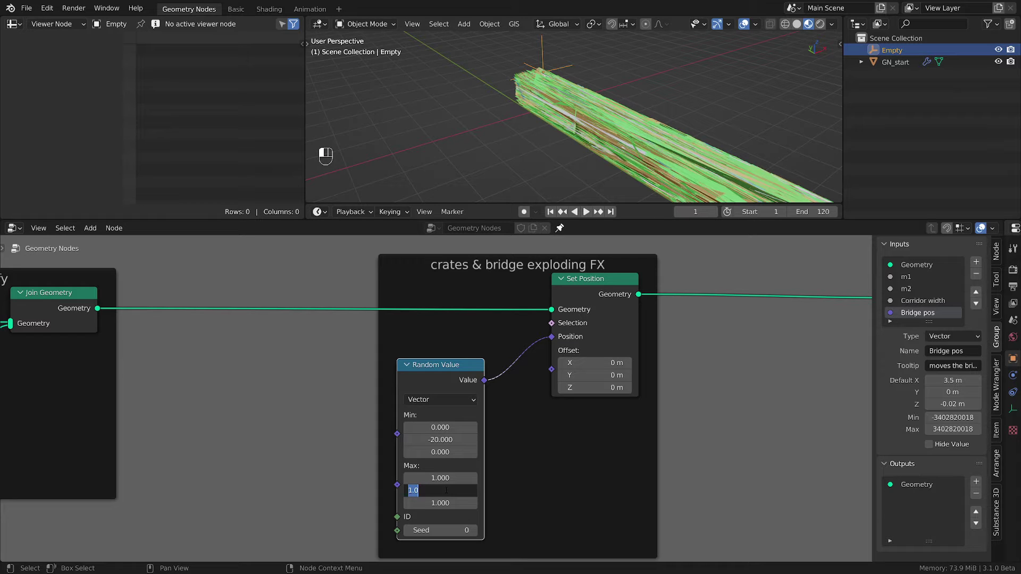
text(20)
key(Return)
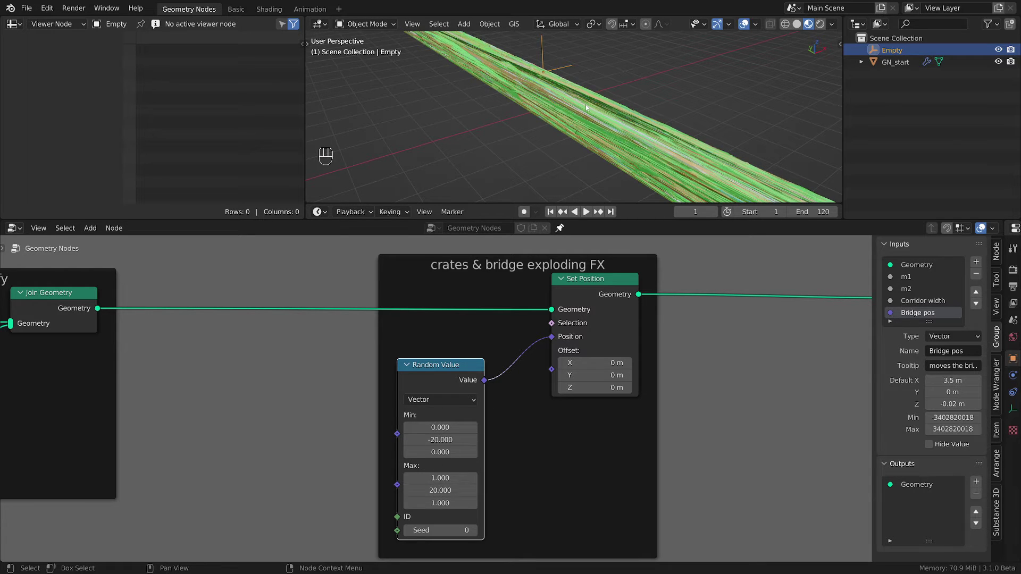
Keep the Random Value node's minimum Z at 0 and set its maximum Z to 15
scroll(586, 105, down, 4)
middle_drag(587, 105, 596, 150)
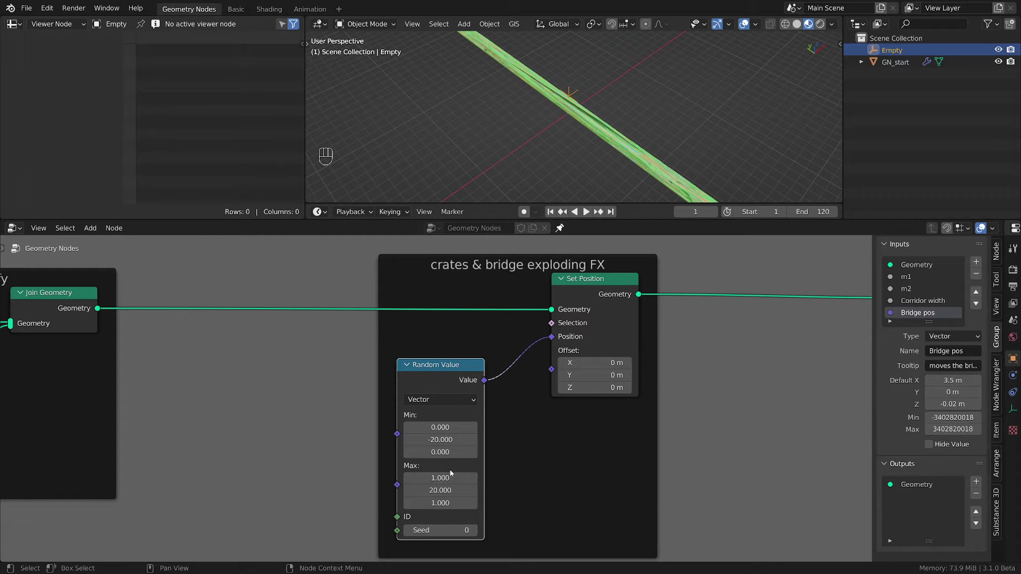
click(444, 452)
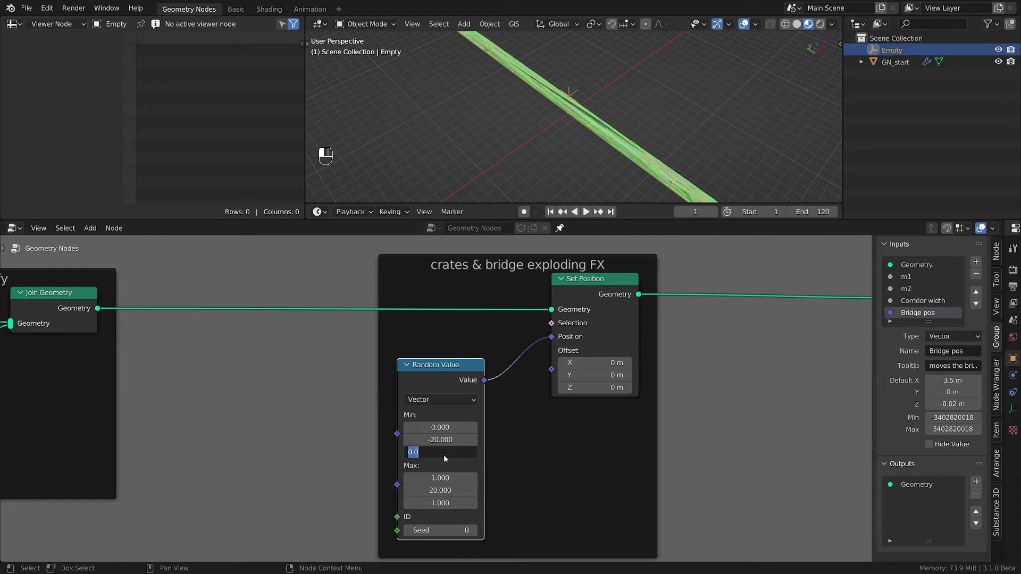
key(Return)
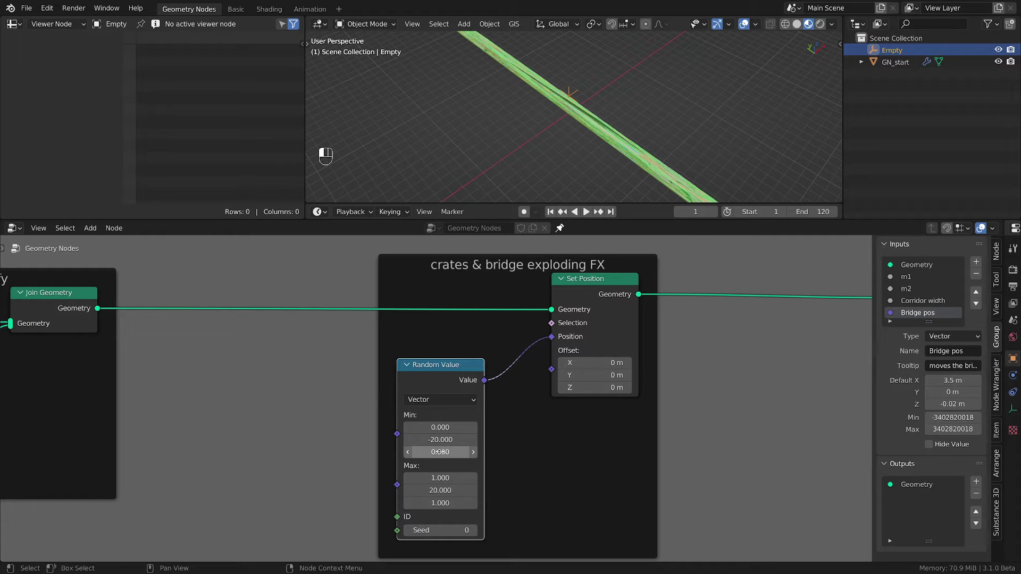
click(448, 503)
text(15)
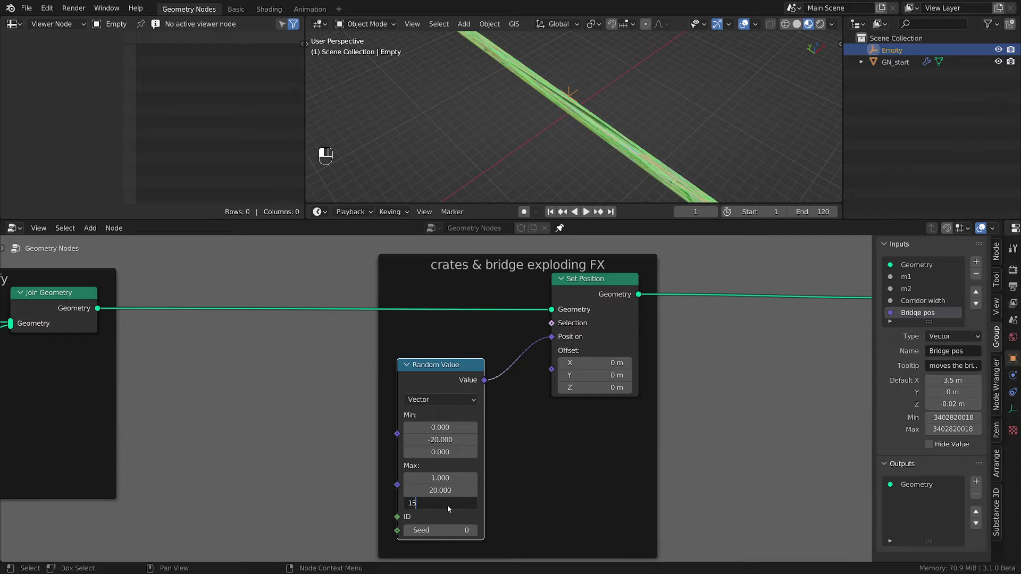
key(Return)
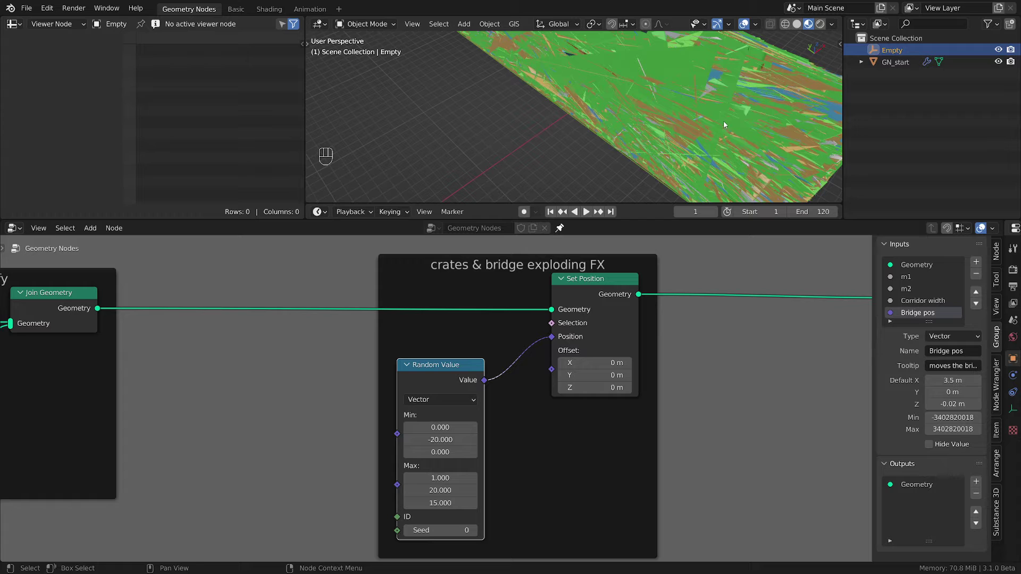
Set the Random Value node's maximum X to 40
middle_drag(684, 113, 614, 121)
scroll(647, 79, down, 3)
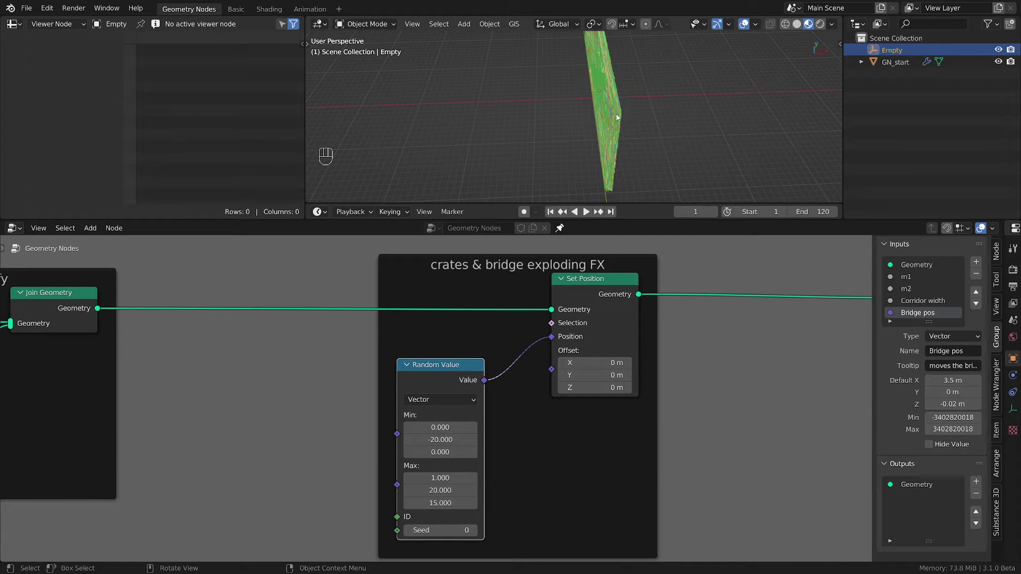
click(434, 480)
text(40)
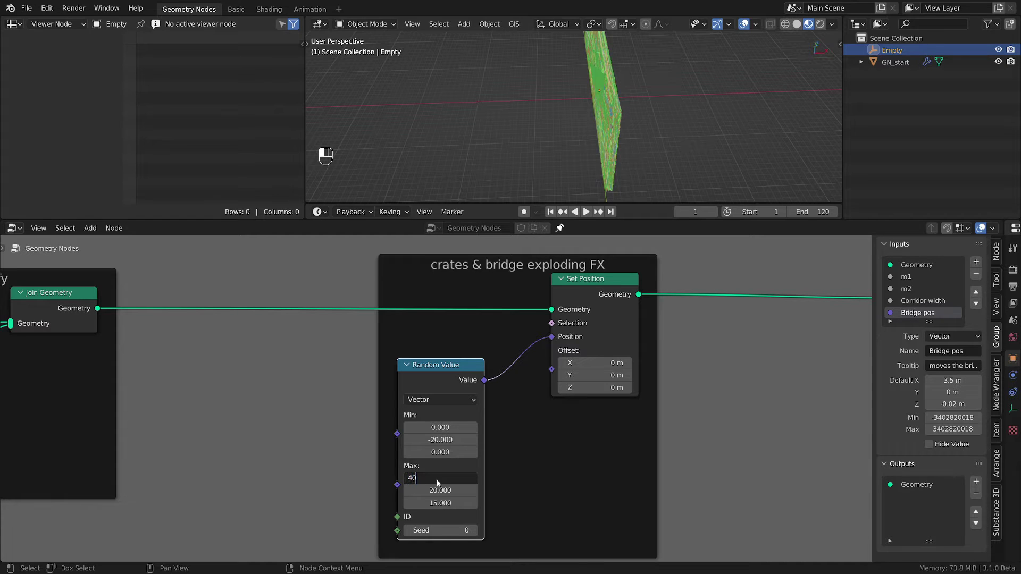
key(Return)
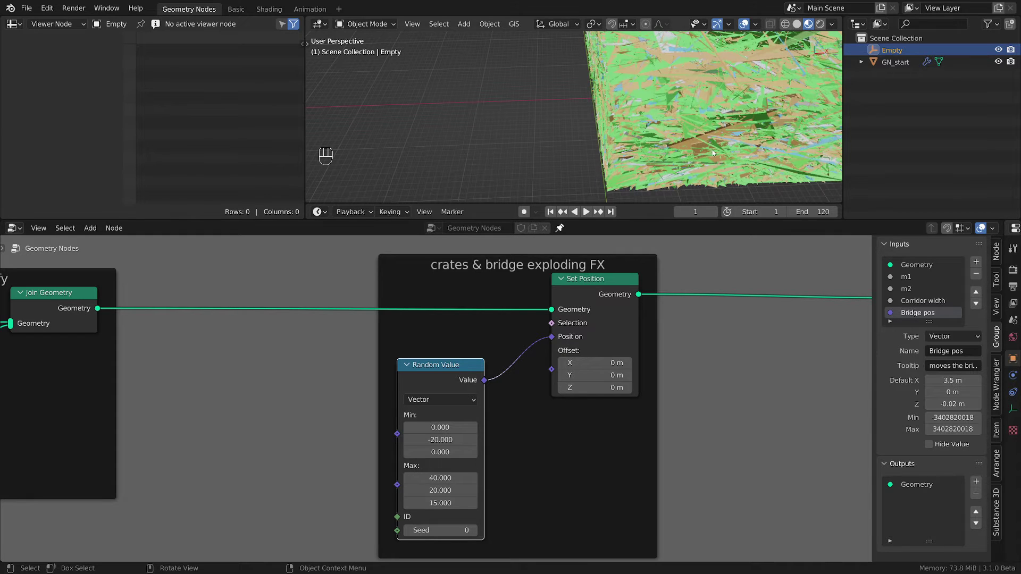
Move the Random Value node slightly closer to the Set Position node within the exploding FX frame
middle_drag(724, 137, 726, 129)
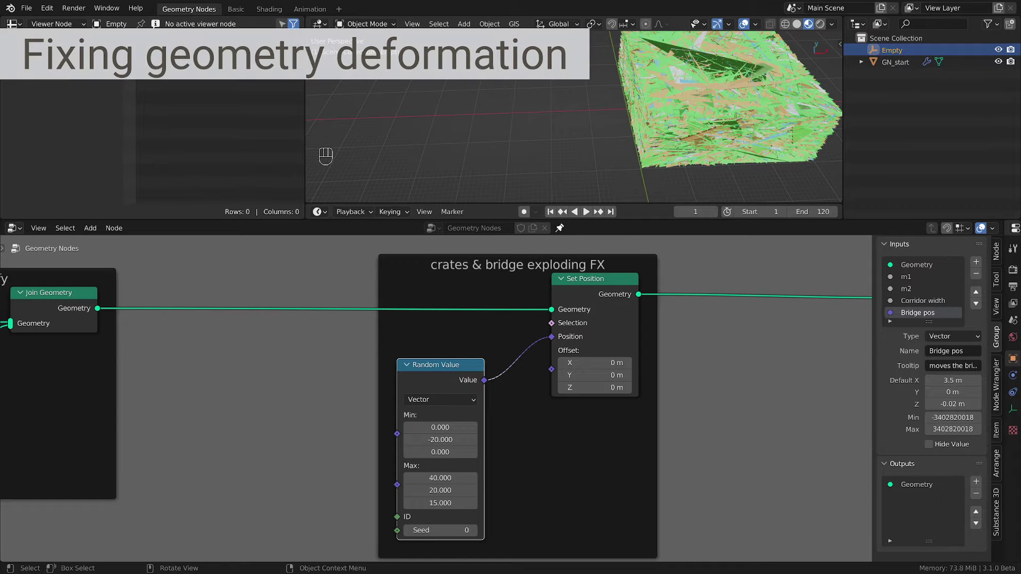
scroll(542, 430, down, 2)
middle_drag(544, 430, 483, 449)
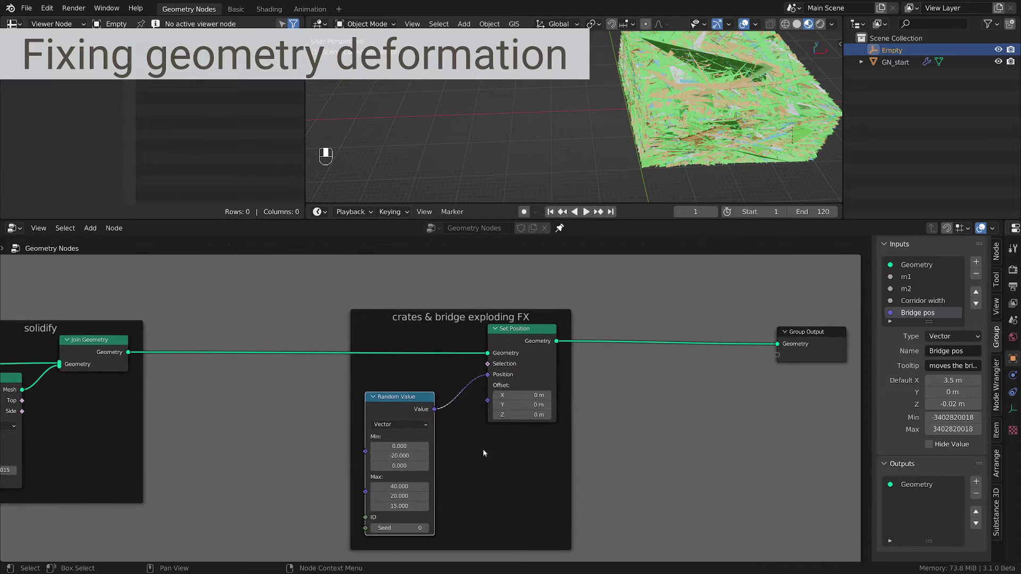
drag(425, 395, 445, 392)
middle_drag(494, 482, 537, 438)
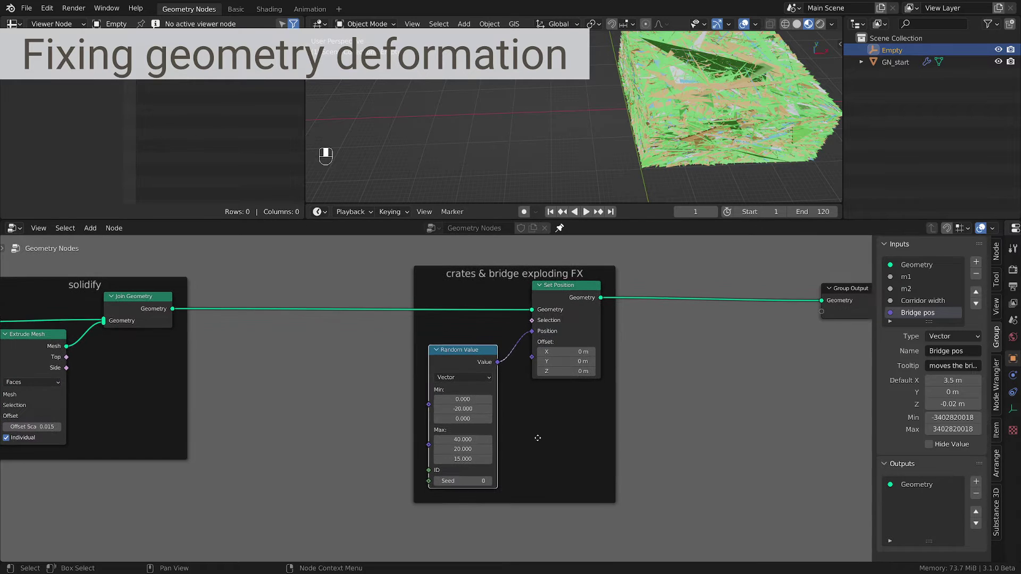
Preview the Set Position node's geometry through a Viewer node to list its data in the spreadsheet
shift+middle_drag(691, 113, 618, 128)
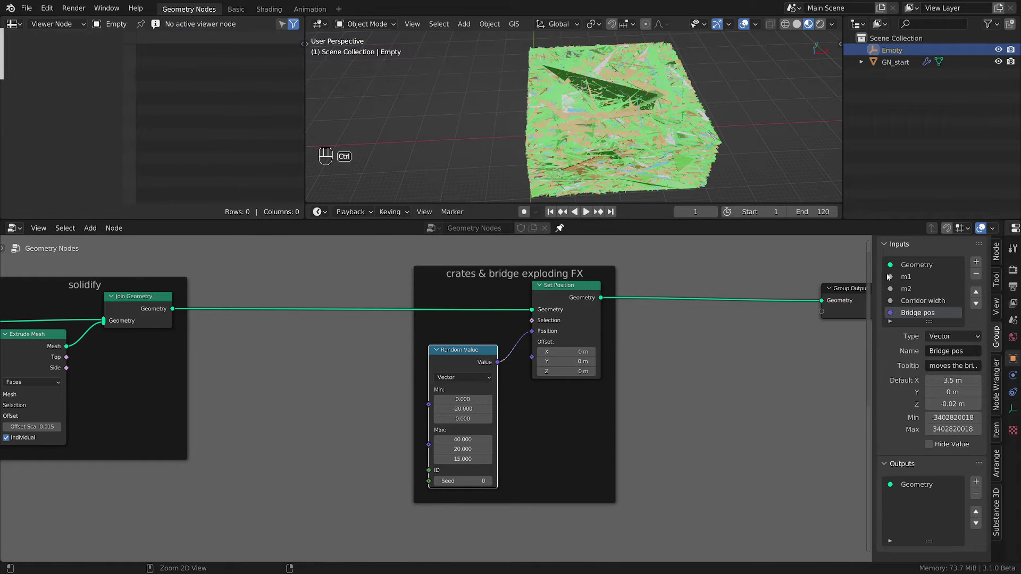
click(574, 296)
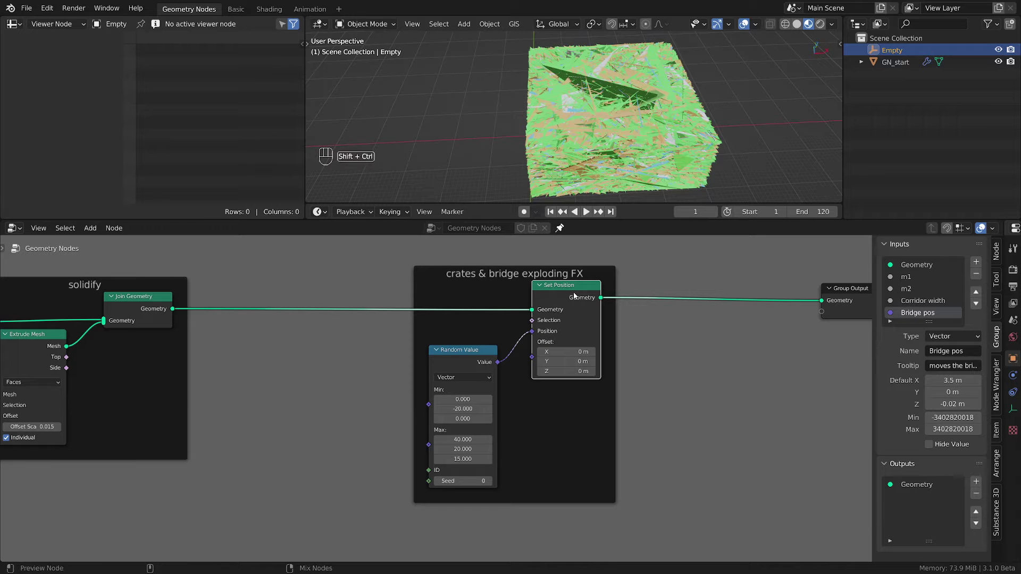
ctrl+shift+click(574, 296)
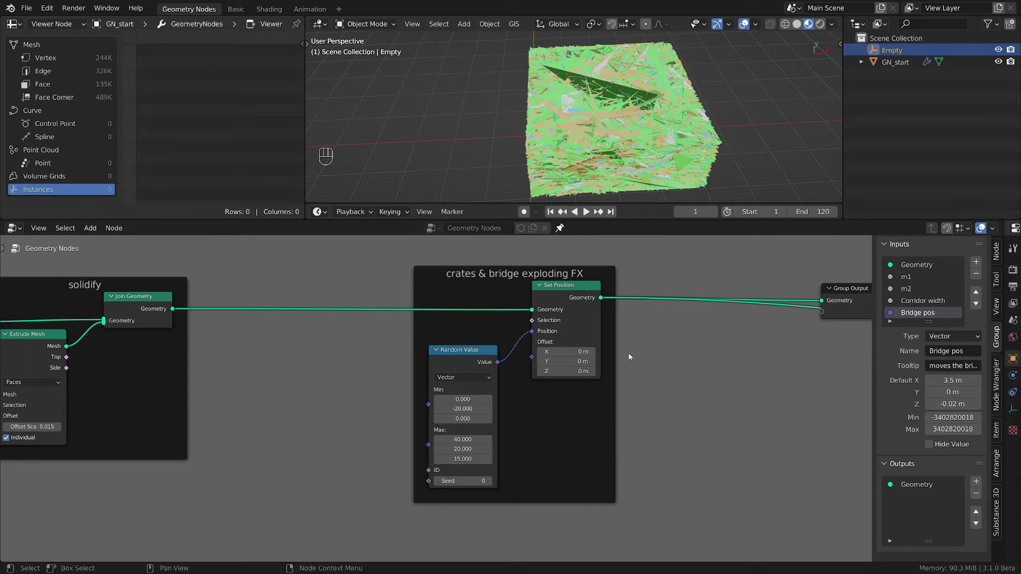
Set the number of piles to 5 in the crates piles frame
scroll(630, 356, down, 4)
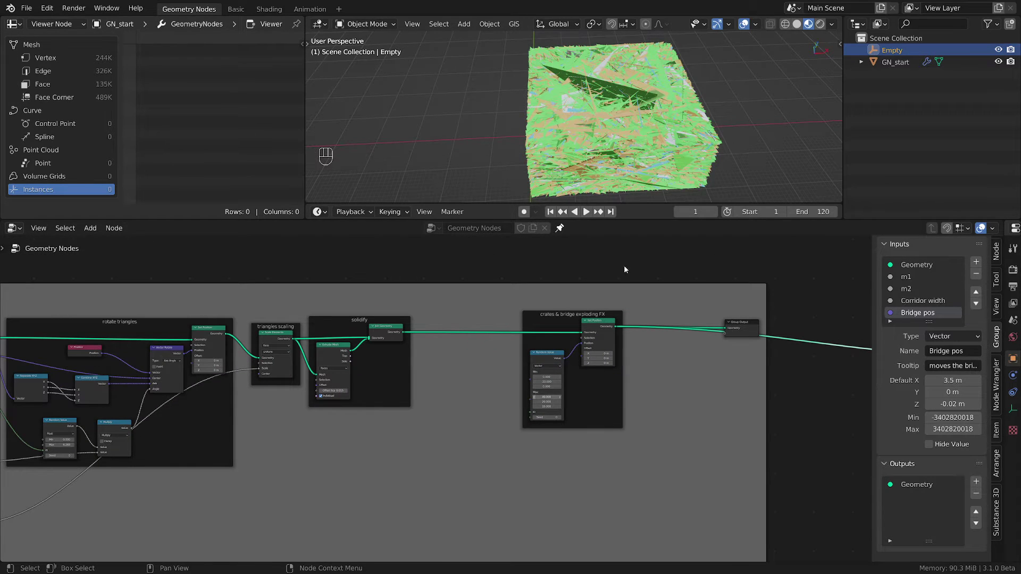
middle_drag(643, 155, 718, 320)
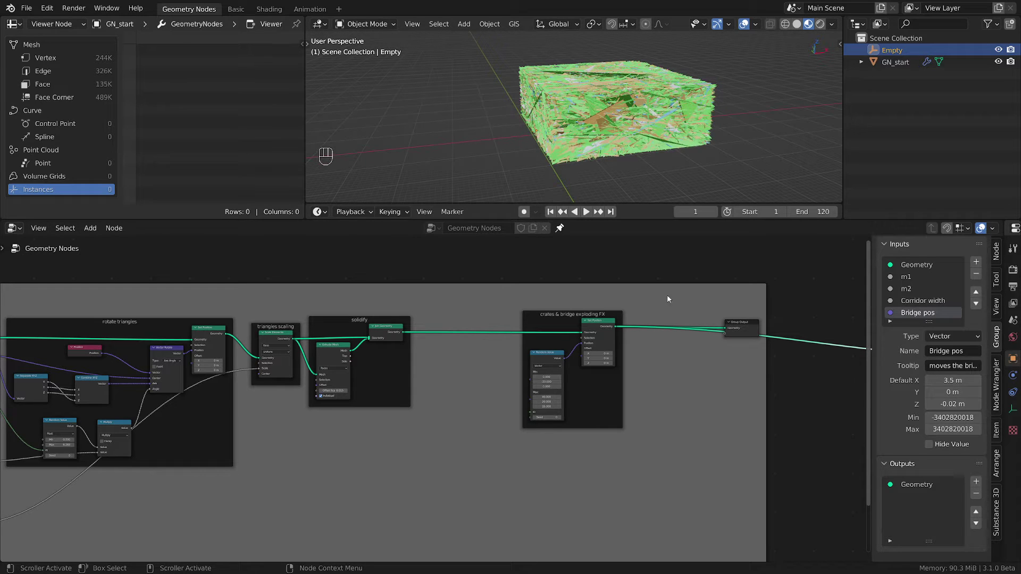
scroll(396, 448, down, 4)
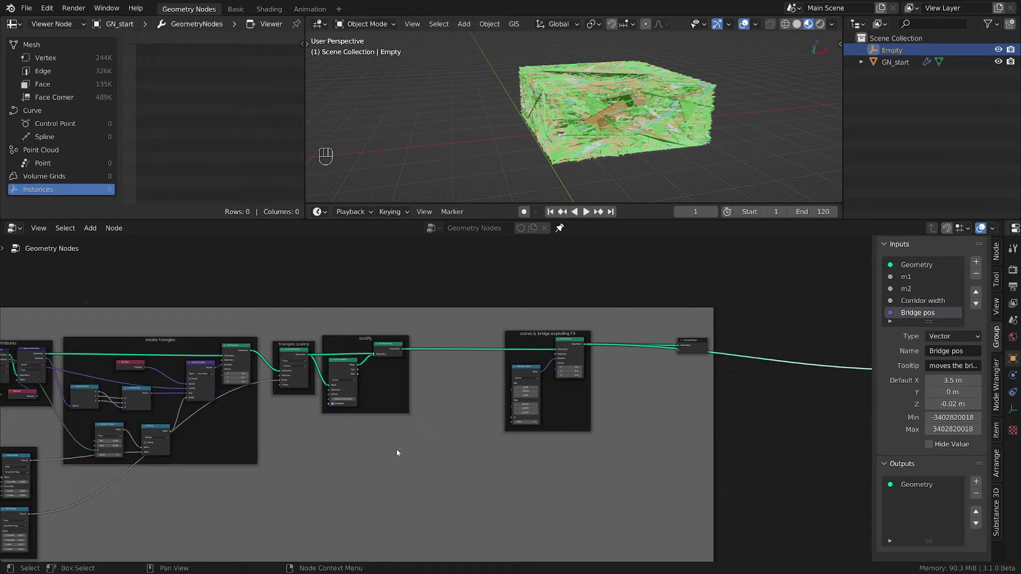
middle_drag(95, 480, 425, 458)
scroll(139, 419, up, 3)
middle_drag(164, 416, 507, 415)
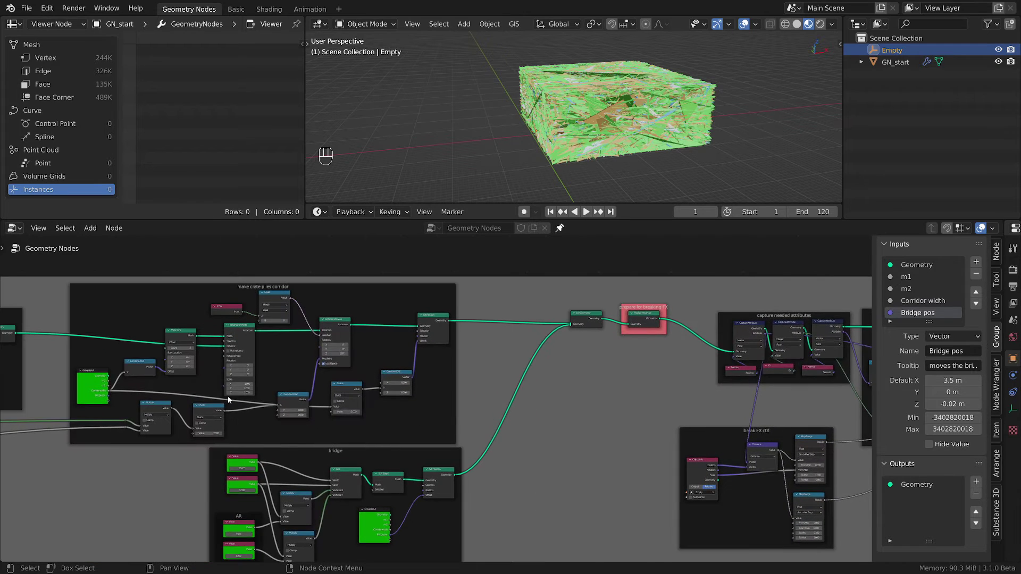
middle_drag(213, 401, 604, 387)
mouse_move(175, 393)
middle_down()
mouse_move(451, 418)
mouse_move(424, 390)
mouse_move(473, 388)
middle_up()
scroll(230, 387, up, 3)
middle_drag(225, 400, 199, 380)
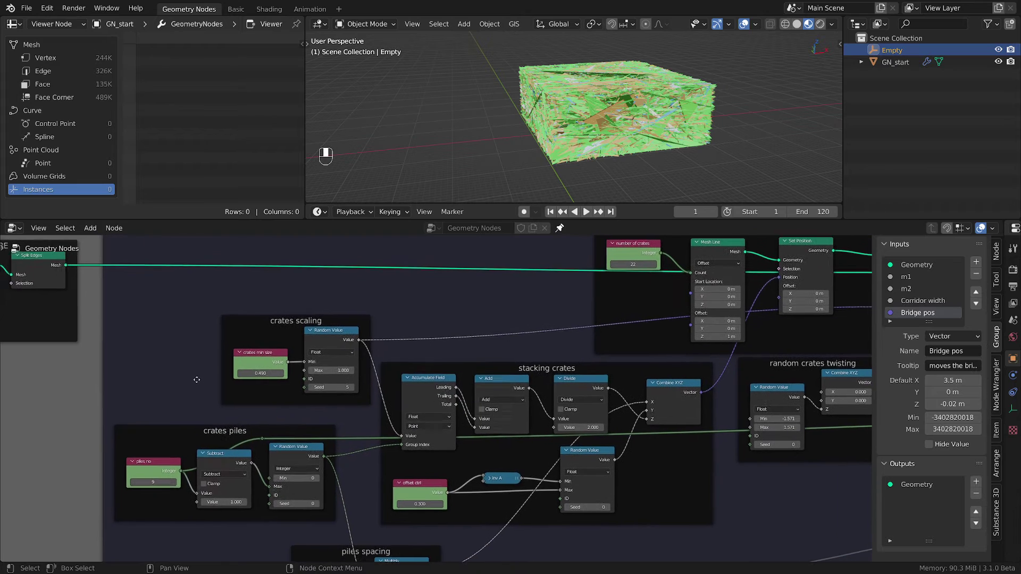
click(159, 479)
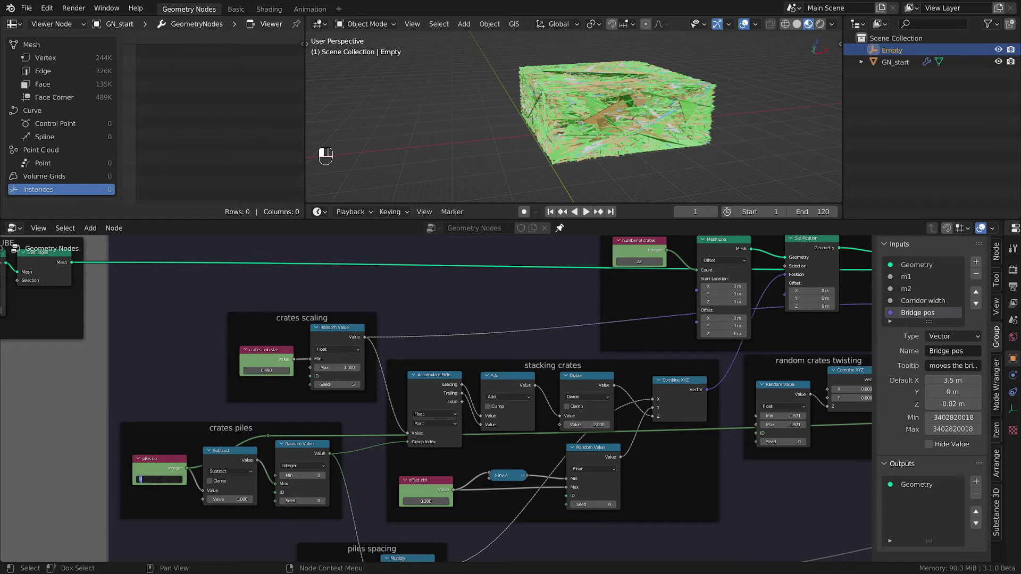
key(Return)
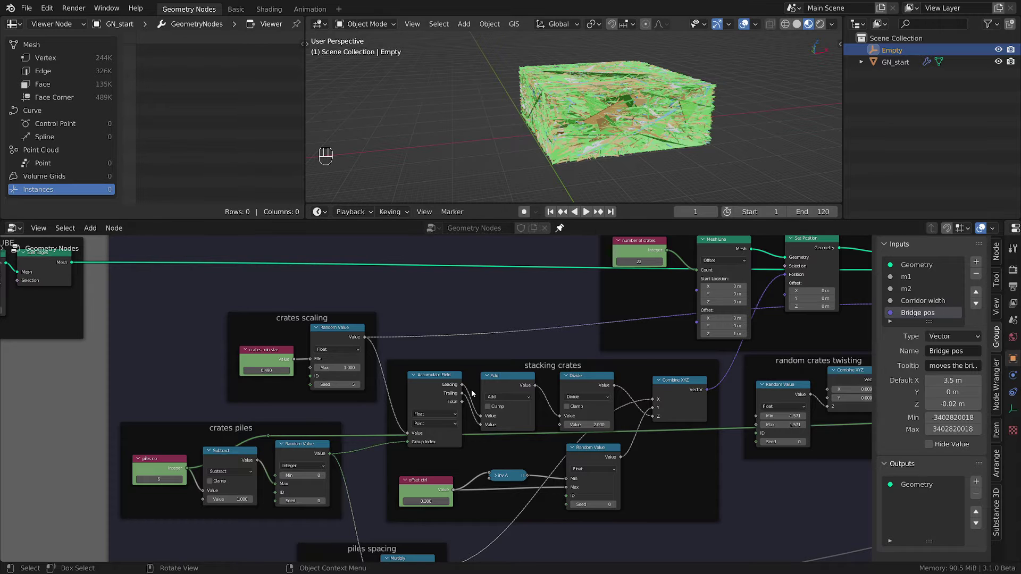
Set the number of crates to 10 in the generate crate piles frame
middle_drag(542, 507, 456, 425)
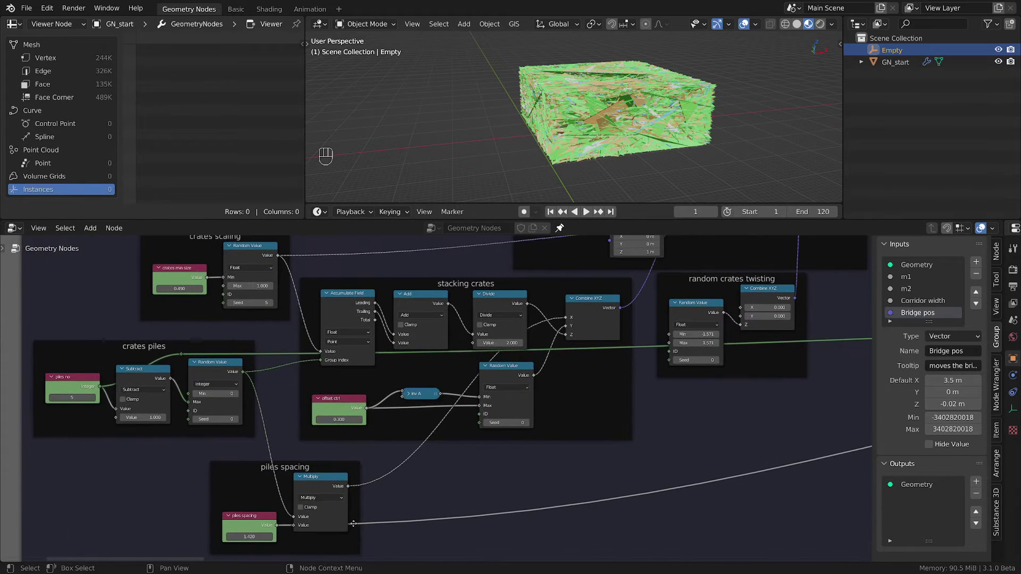
scroll(432, 503, down, 1)
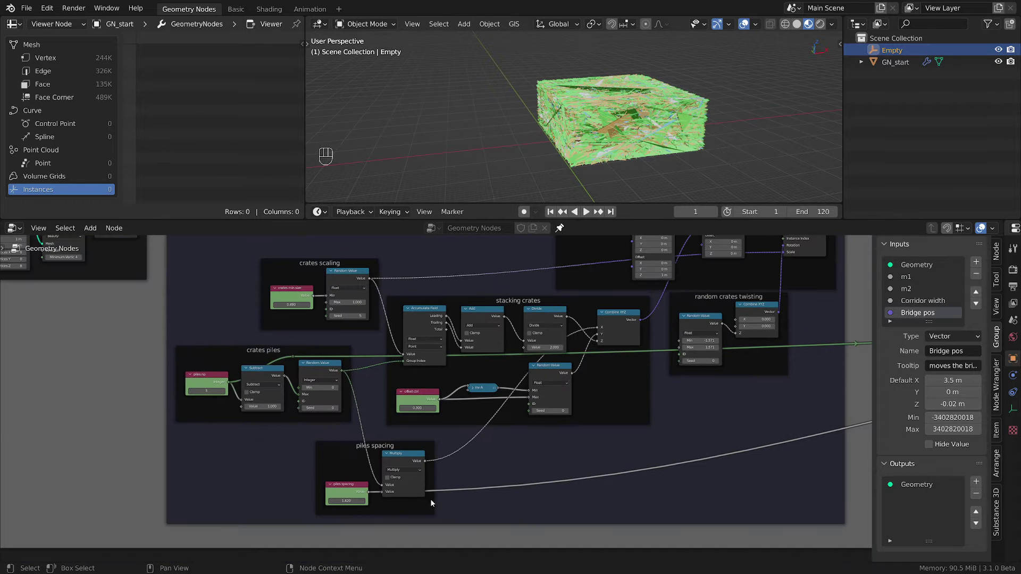
middle_drag(550, 429, 458, 473)
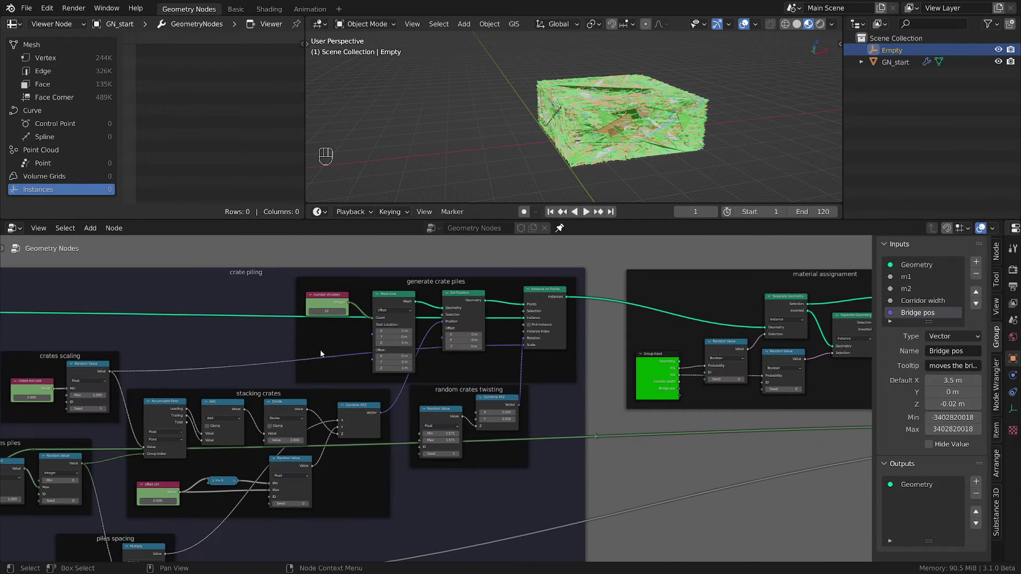
scroll(321, 353, up, 3)
click(327, 311)
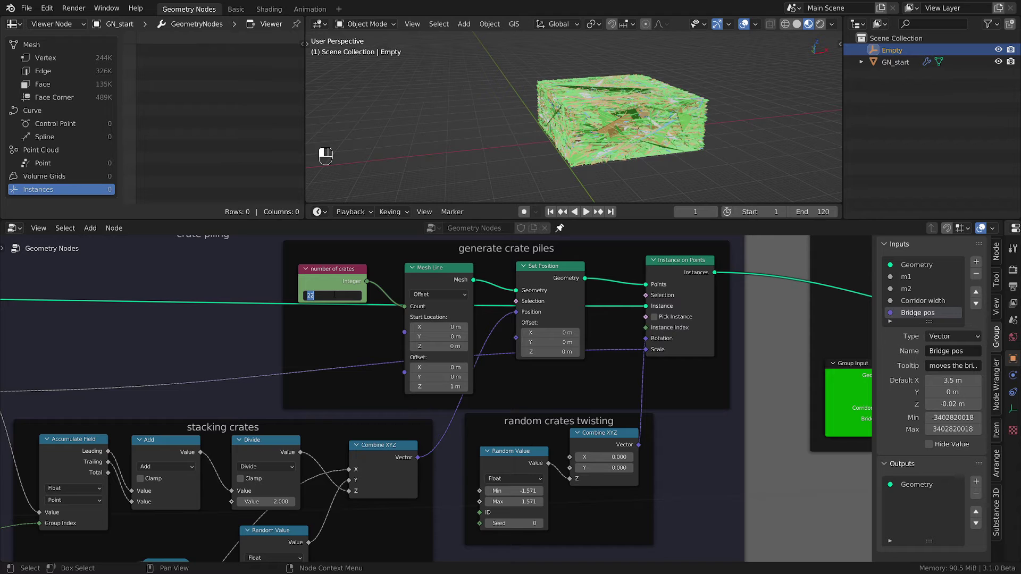
text(10)
key(Return)
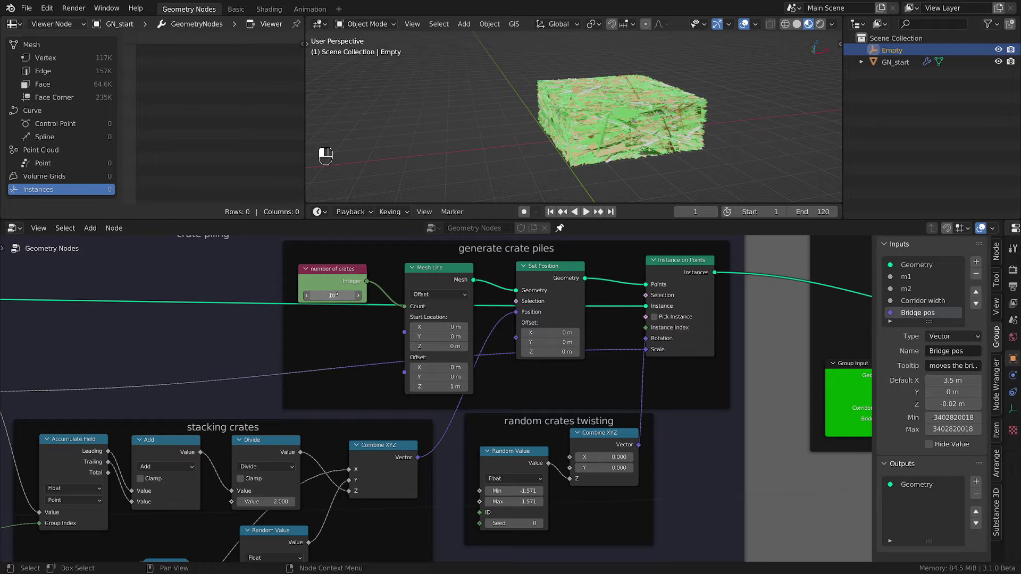
Move the Group Output node nearer to the exploding FX frame and list the mesh's vertex data in the spreadsheet
scroll(747, 415, down, 1)
middle_drag(739, 414, 79, 425)
middle_drag(867, 362, 229, 383)
middle_drag(666, 339, 133, 355)
middle_drag(776, 350, 297, 324)
middle_drag(635, 390, 133, 351)
middle_drag(790, 366, 87, 394)
middle_drag(514, 347, 566, 394)
scroll(566, 393, up, 4)
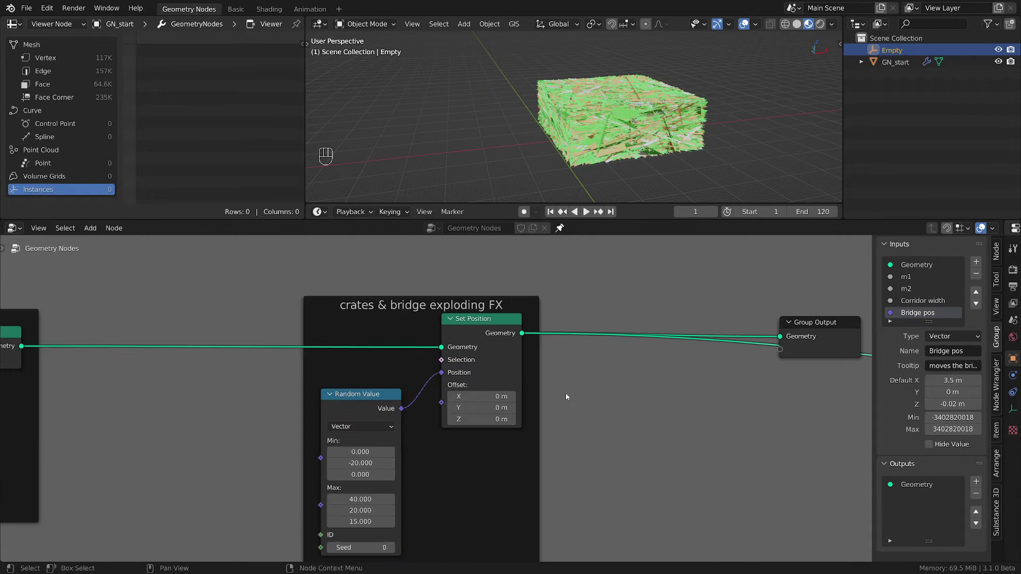
drag(831, 332, 786, 294)
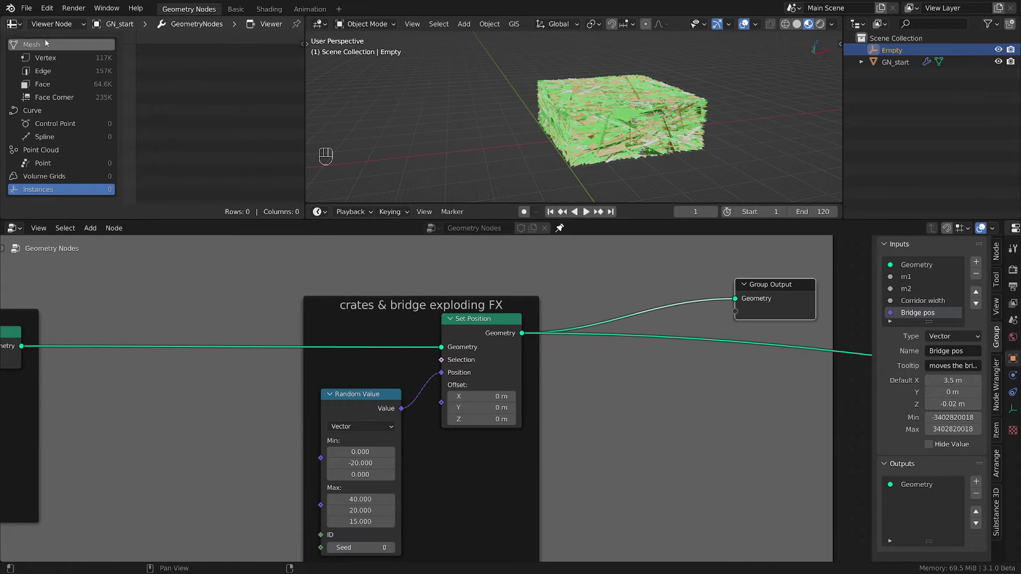
click(48, 57)
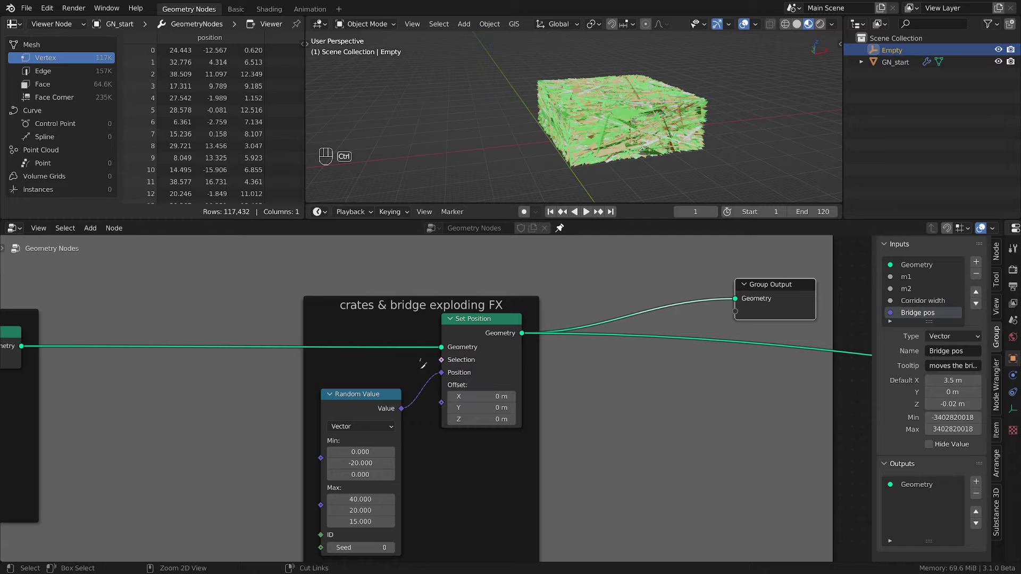
Disconnect the Random Value node from the Set Position node's Position input and inspect the original crate and bridge pieces
ctrl+right_drag(421, 365, 442, 413)
scroll(602, 153, up, 2)
scroll(602, 154, up, 5)
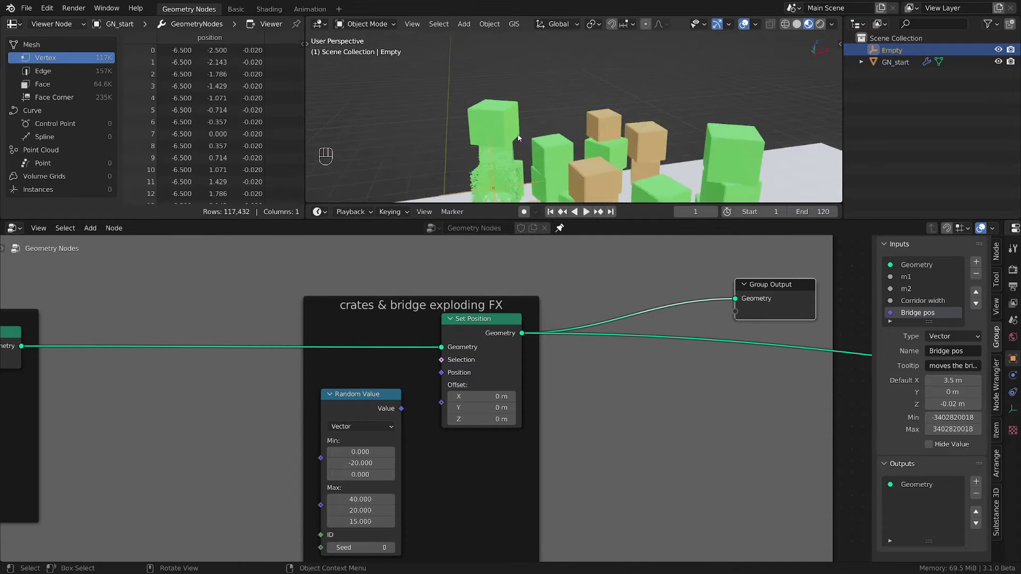
shift+middle_drag(501, 155, 557, 55)
scroll(541, 146, up, 4)
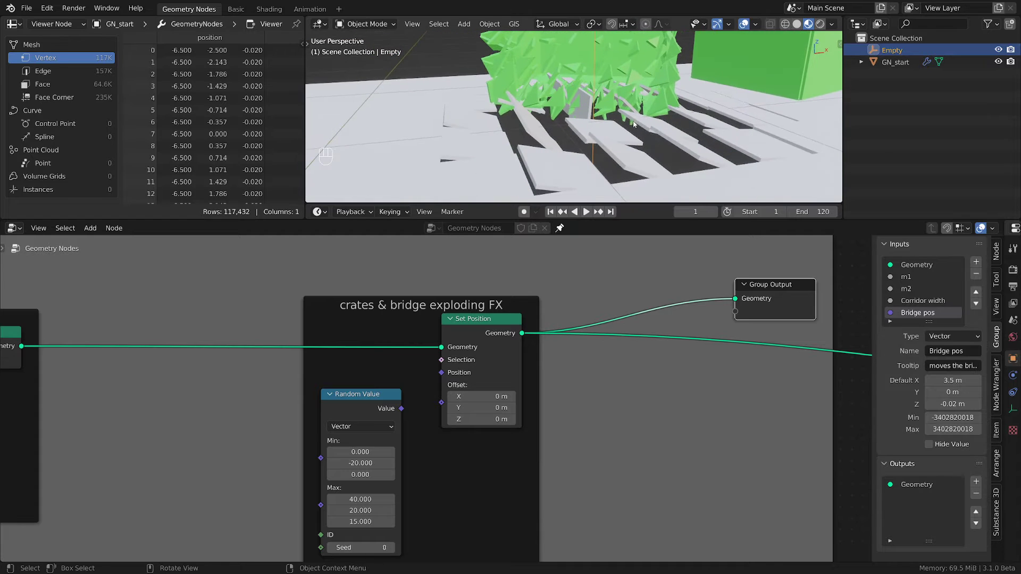
scroll(621, 359, down, 2)
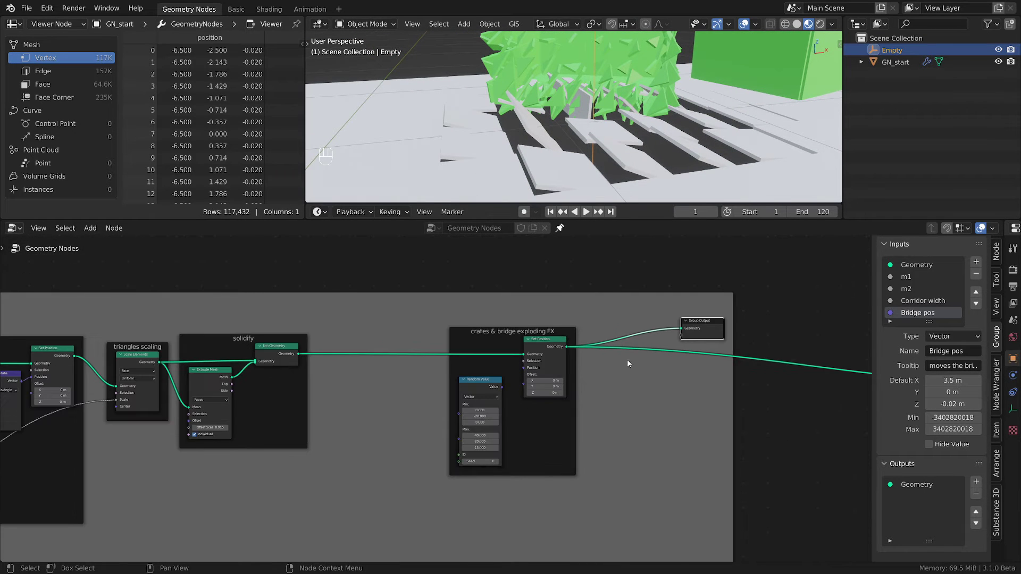
scroll(529, 417, up, 1)
Reconnect the Random Value output to the Set Position node's Position input and examine the scattered geometry
drag(489, 373, 520, 344)
scroll(610, 86, down, 9)
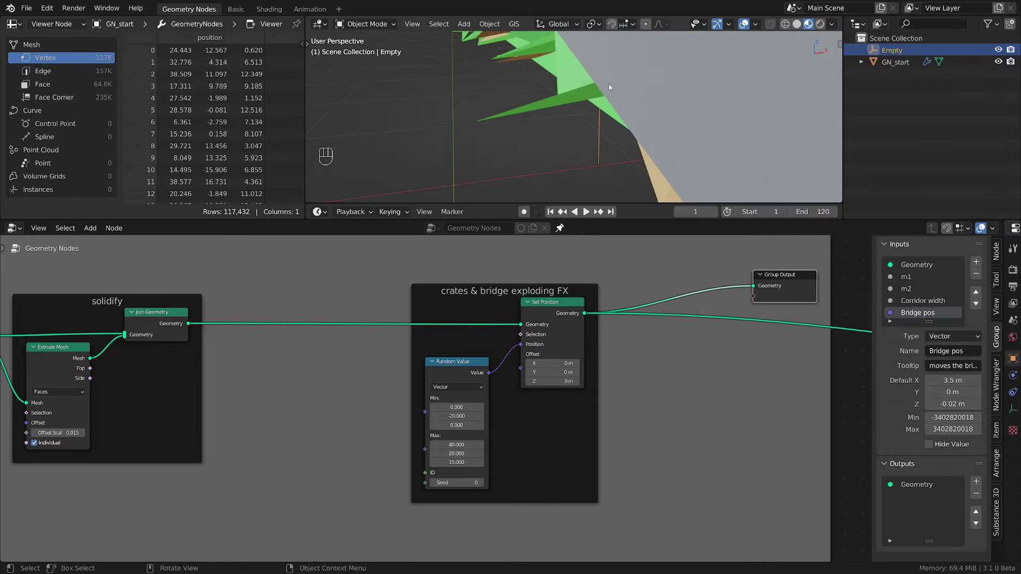
scroll(632, 85, down, 8)
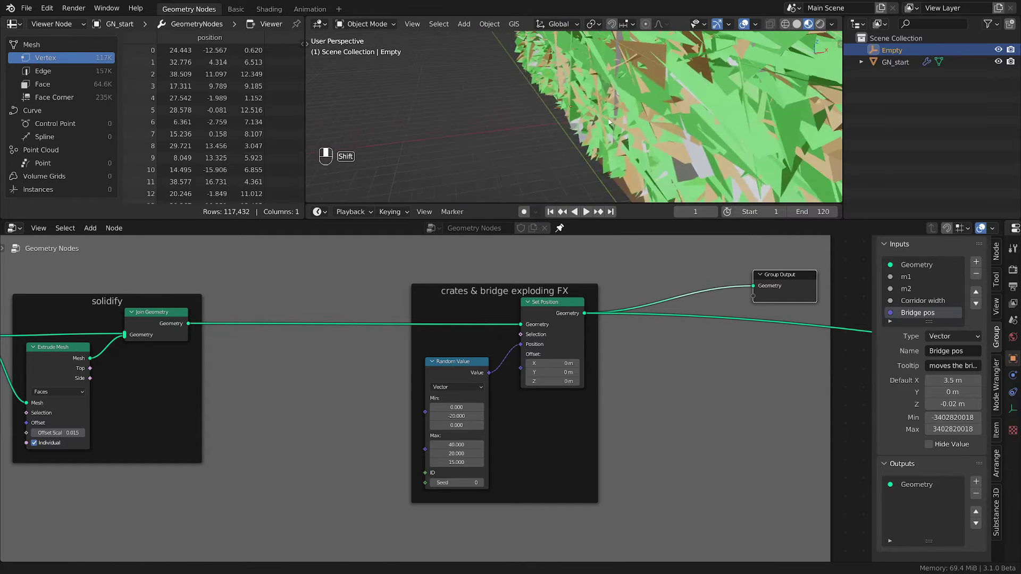
shift+middle_drag(626, 126, 525, 127)
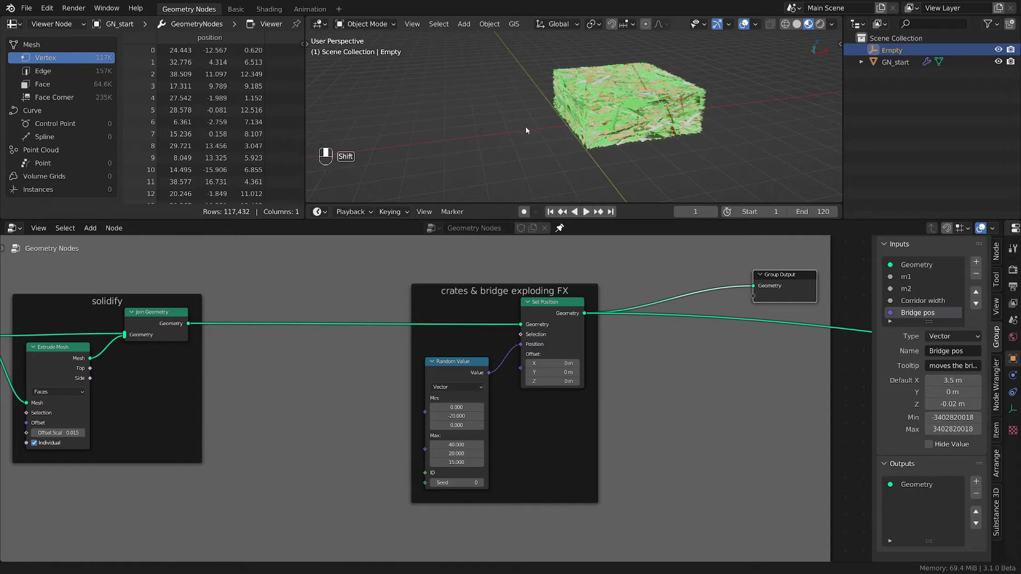
scroll(477, 163, up, 4)
Move the Random Value node up slightly and add a Mesh Island node beside it in the exploding FX frame
drag(454, 365, 457, 342)
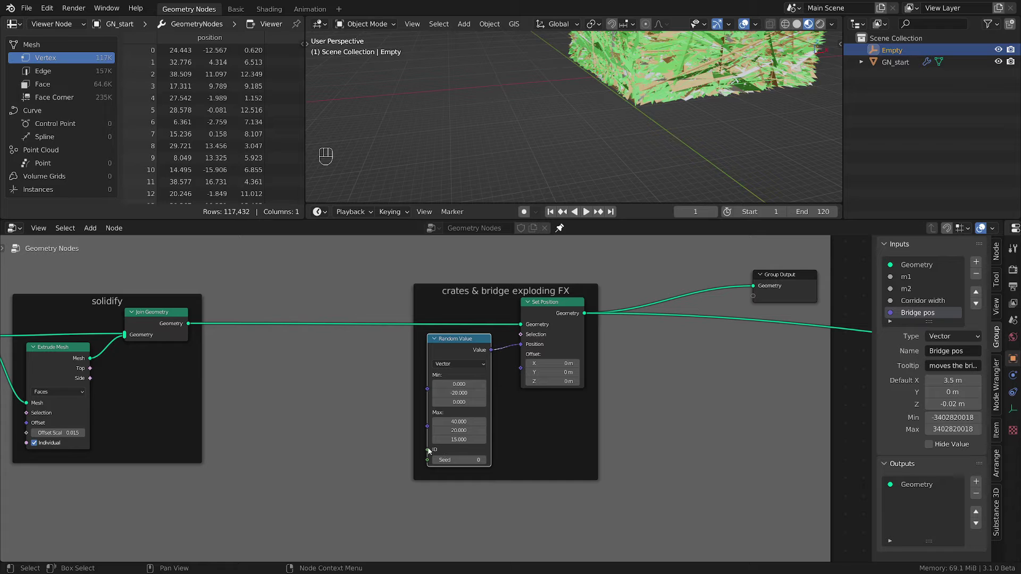
scroll(346, 455, up, 2)
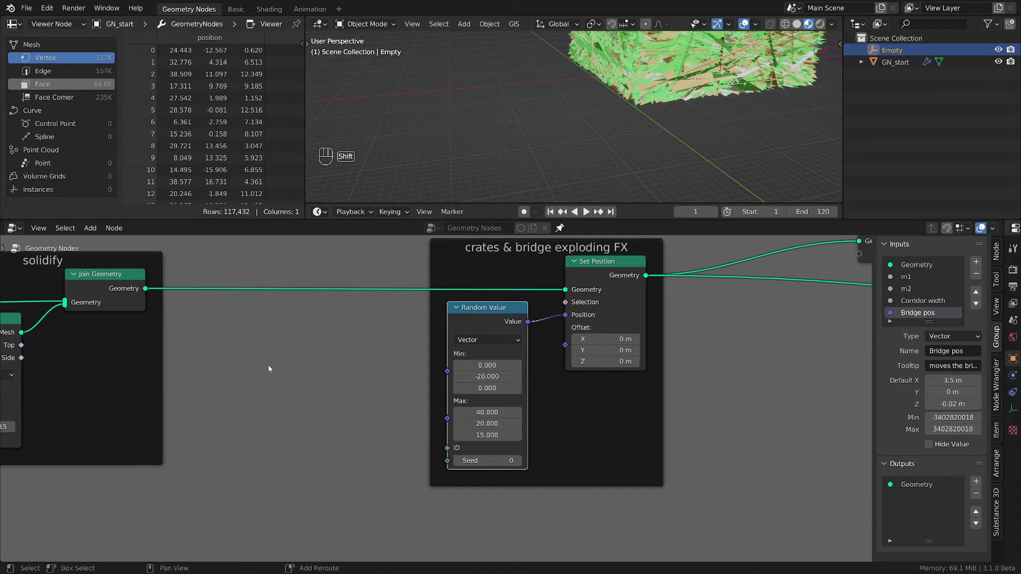
key(shift+a)
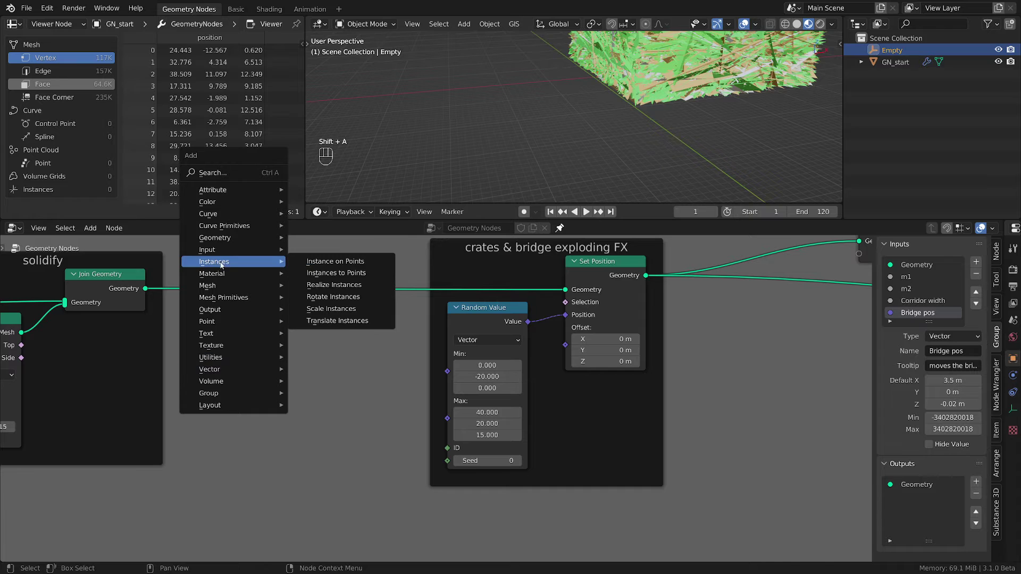
mouse_move(250, 286)
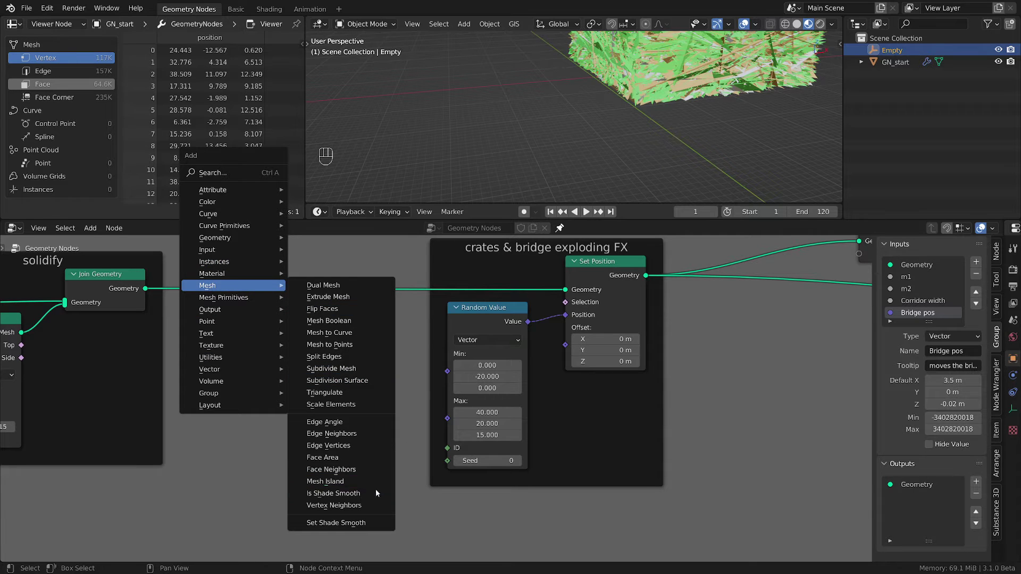
click(353, 482)
key(g)
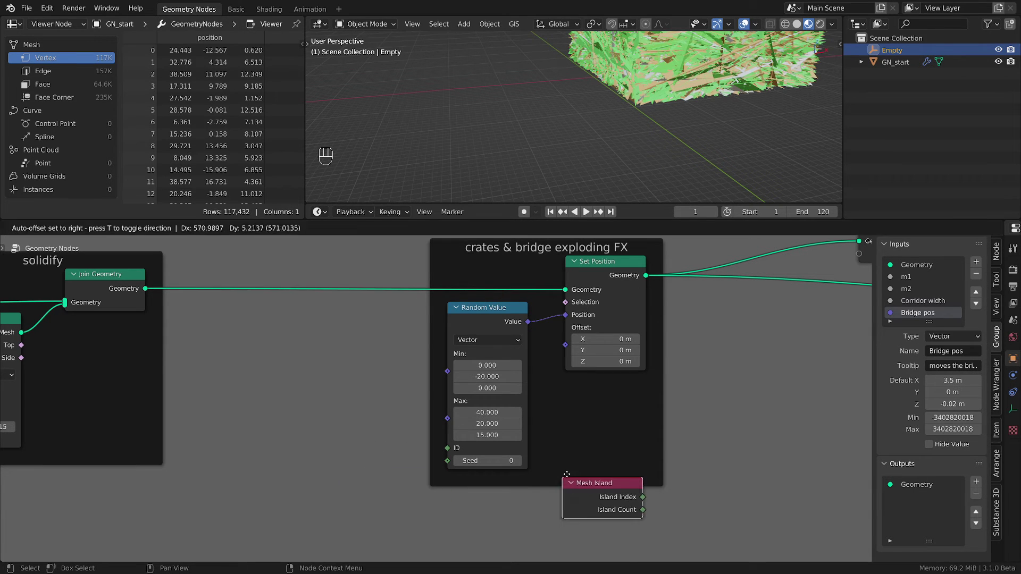
click(277, 421)
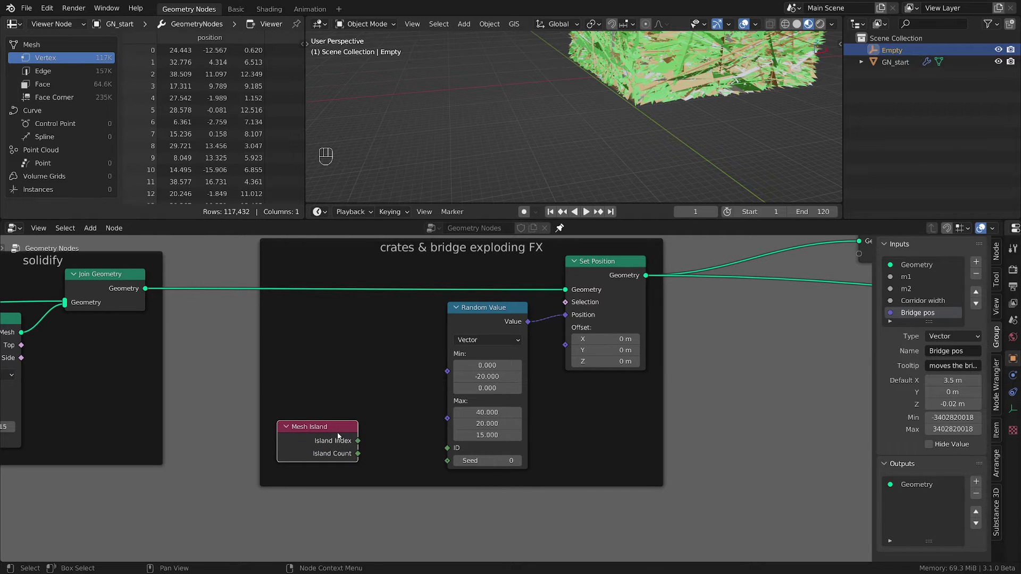
Connect the Mesh Island node's Island Index to the Random Value node's ID input
scroll(351, 437, down, 6)
scroll(362, 448, up, 4)
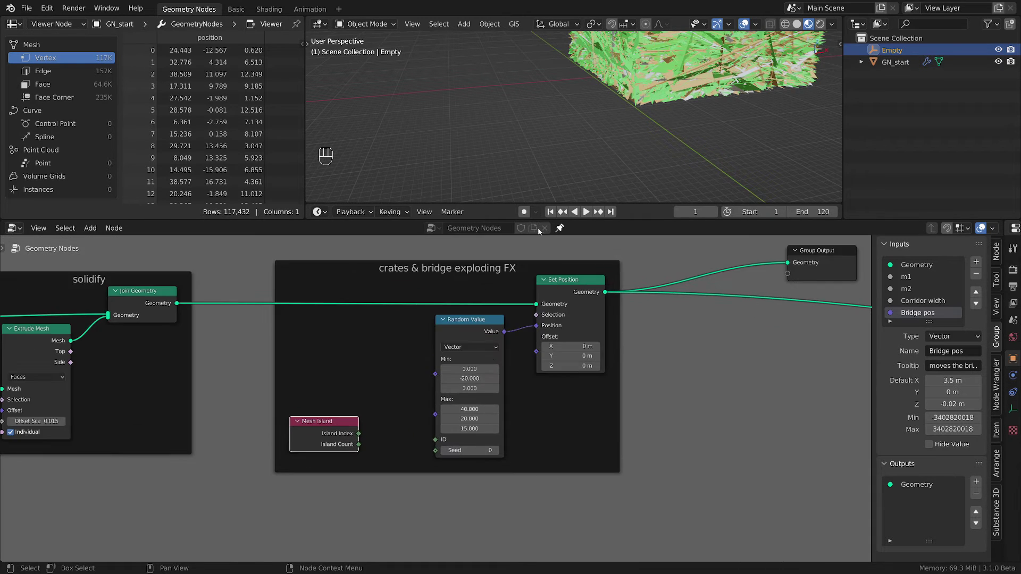
middle_drag(650, 85, 584, 193)
scroll(596, 138, up, 4)
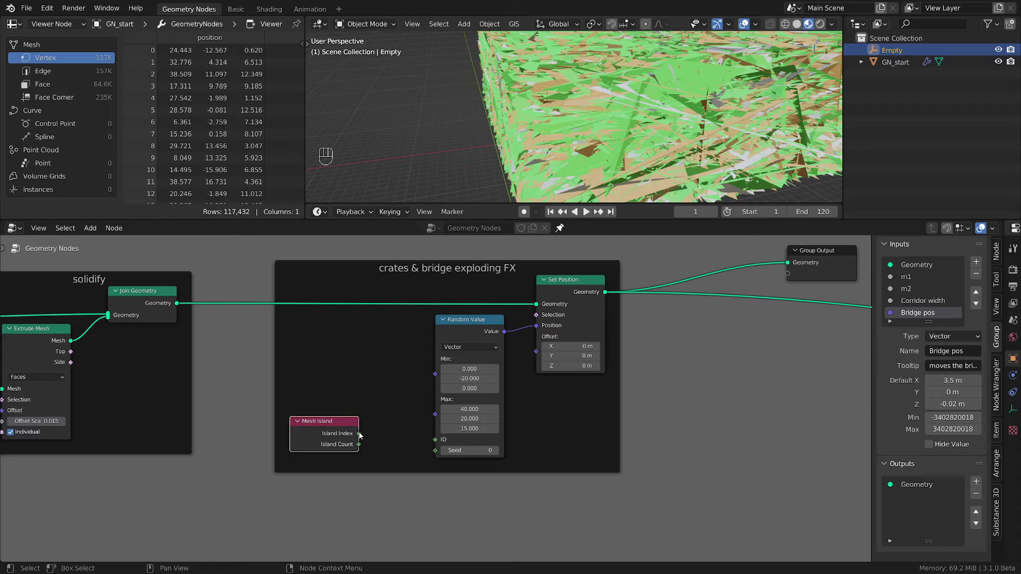
drag(358, 433, 435, 439)
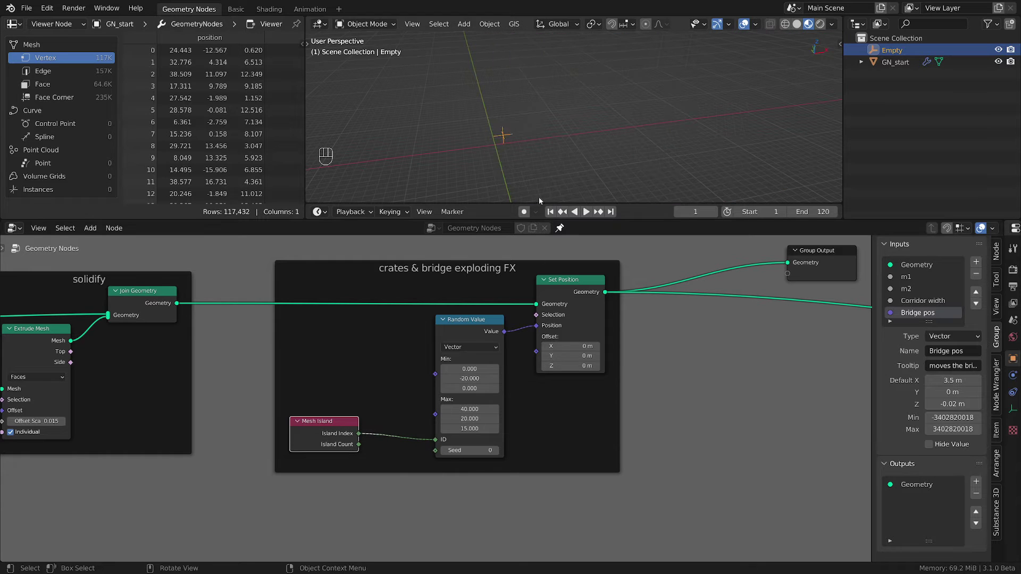
middle_drag(496, 167, 566, 171)
scroll(478, 433, up, 1)
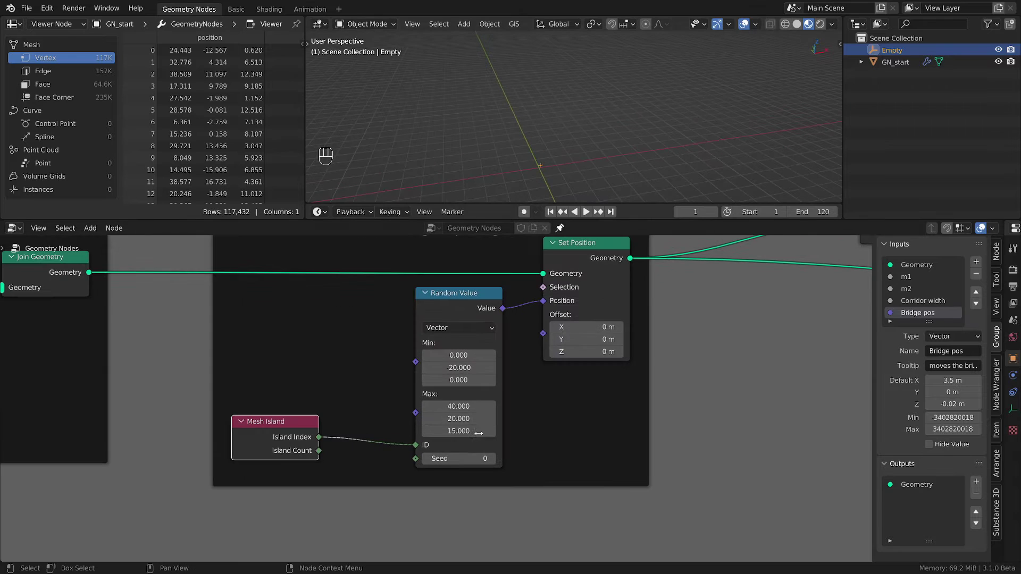
Move the Mesh Island node slightly farther from the Random Value node and save the file
drag(317, 451, 251, 447)
click(275, 425)
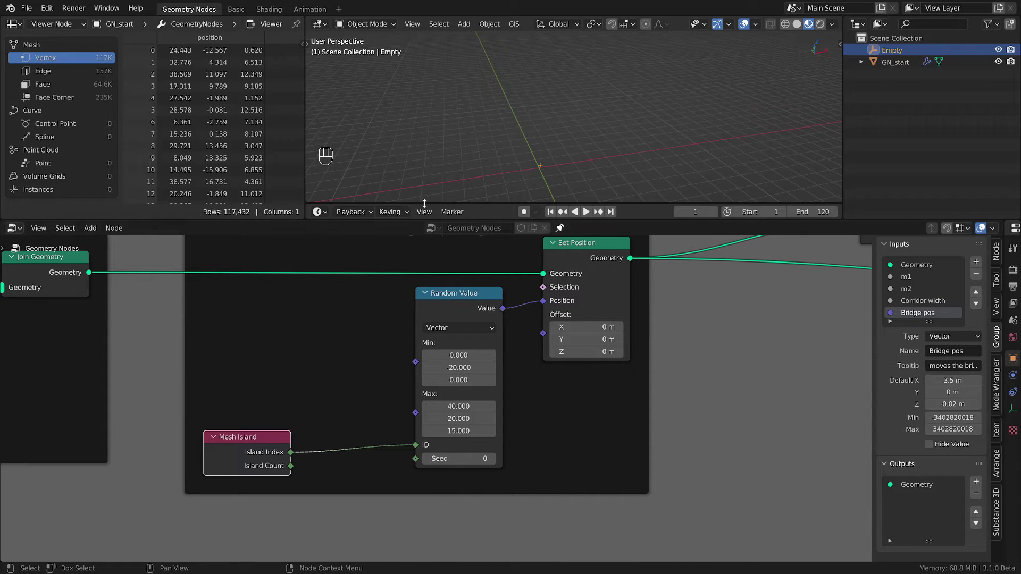
scroll(546, 166, up, 9)
key(ctrl+s)
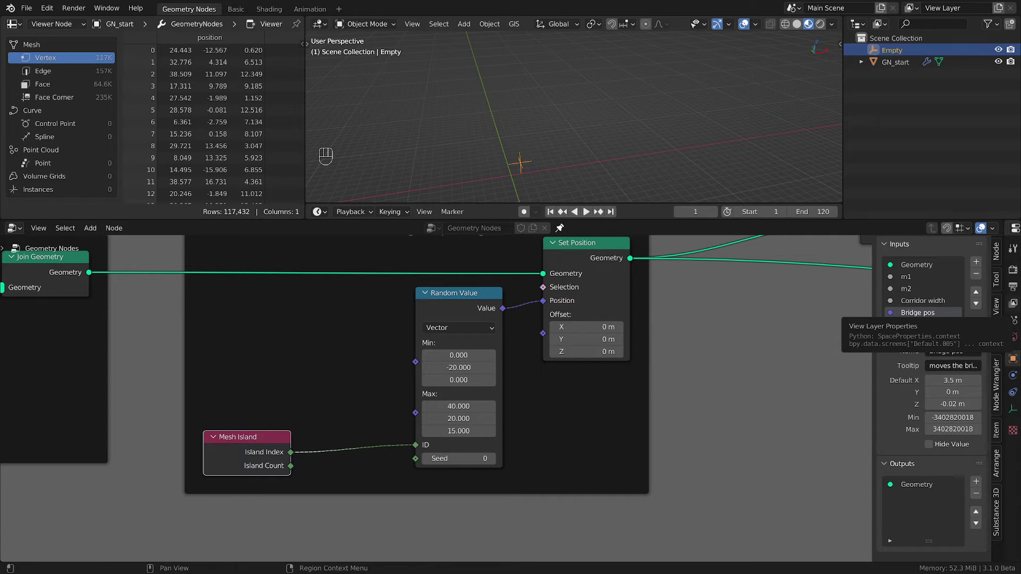
Shift the Group Output node a little closer to the Set Position node
middle_drag(527, 129, 603, 111)
scroll(707, 406, down, 2)
middle_drag(707, 407, 547, 401)
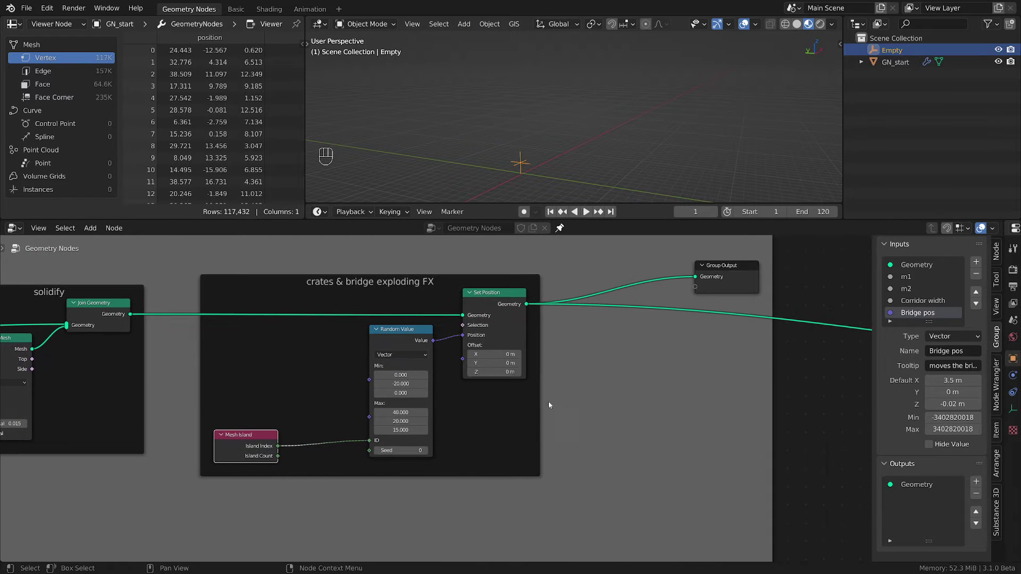
scroll(531, 369, up, 1)
drag(733, 277, 701, 281)
scroll(576, 323, down, 5)
middle_drag(767, 384, 371, 364)
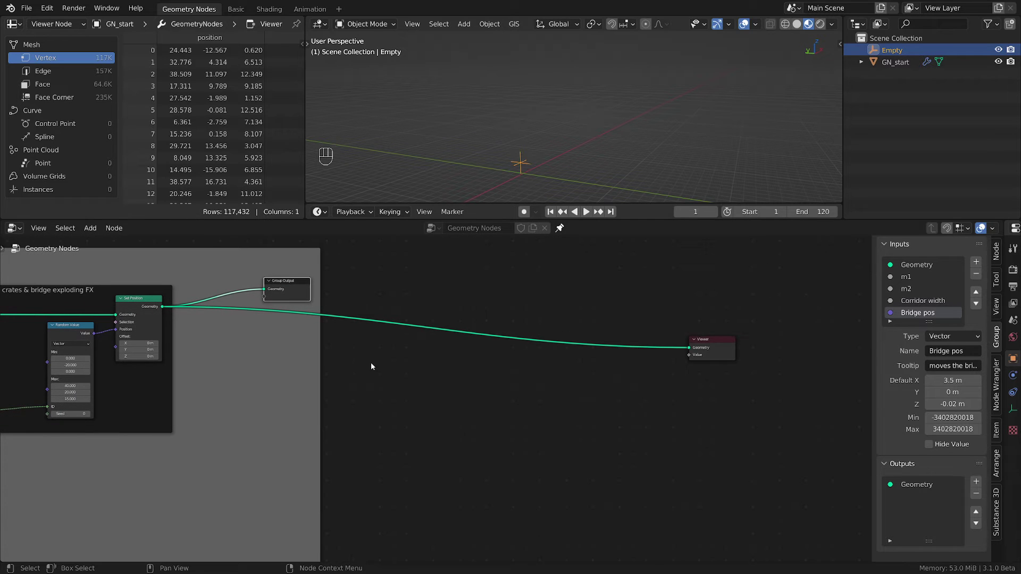
Delete the Viewer node and space out the Set Position, Random Value and Mesh Island nodes in the exploding FX frame
click(700, 349)
key(x)
middle_drag(223, 340, 597, 369)
scroll(597, 369, up, 2)
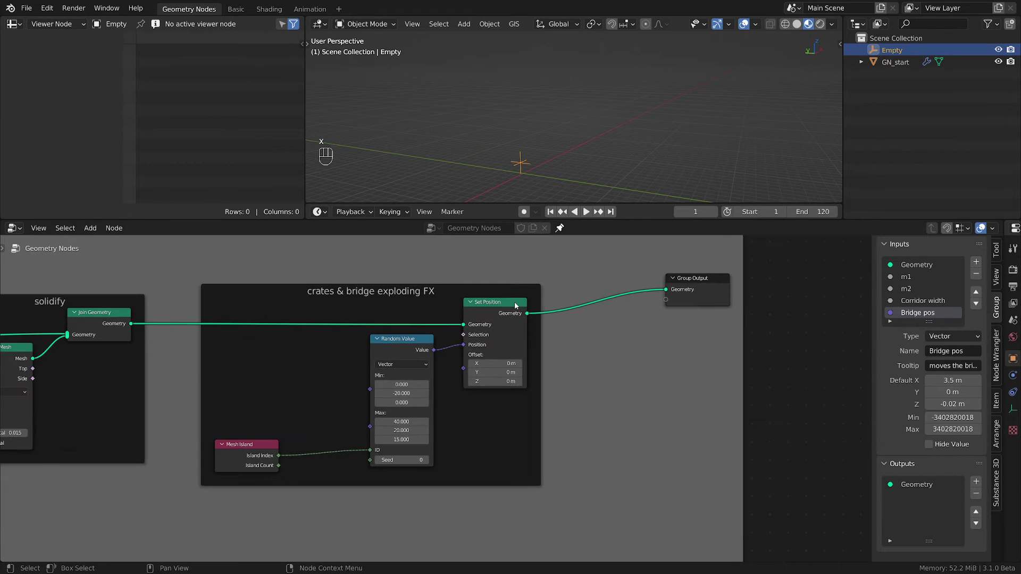
drag(515, 306, 587, 305)
scroll(400, 352, up, 1)
drag(402, 341, 323, 351)
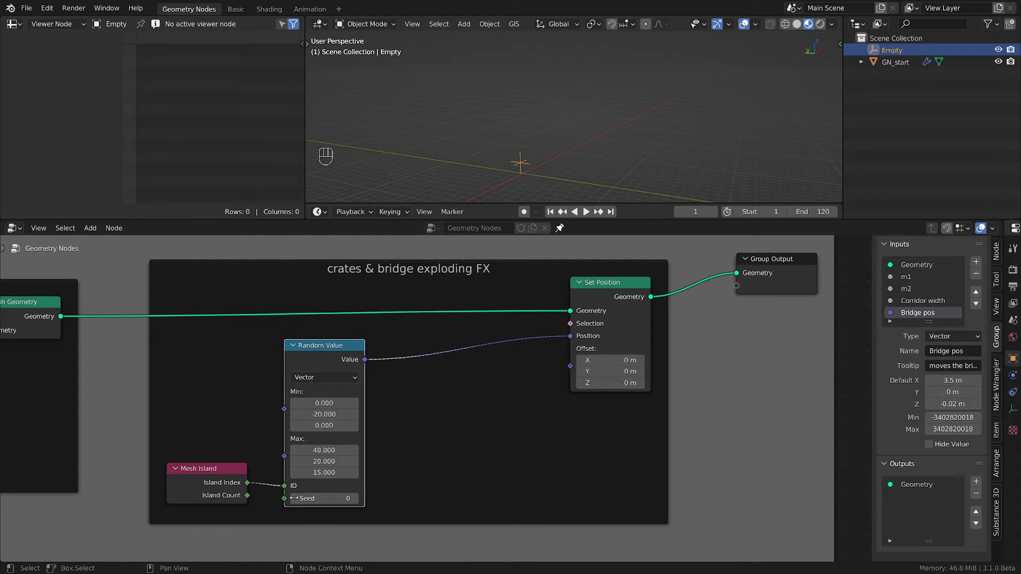
drag(222, 472, 220, 477)
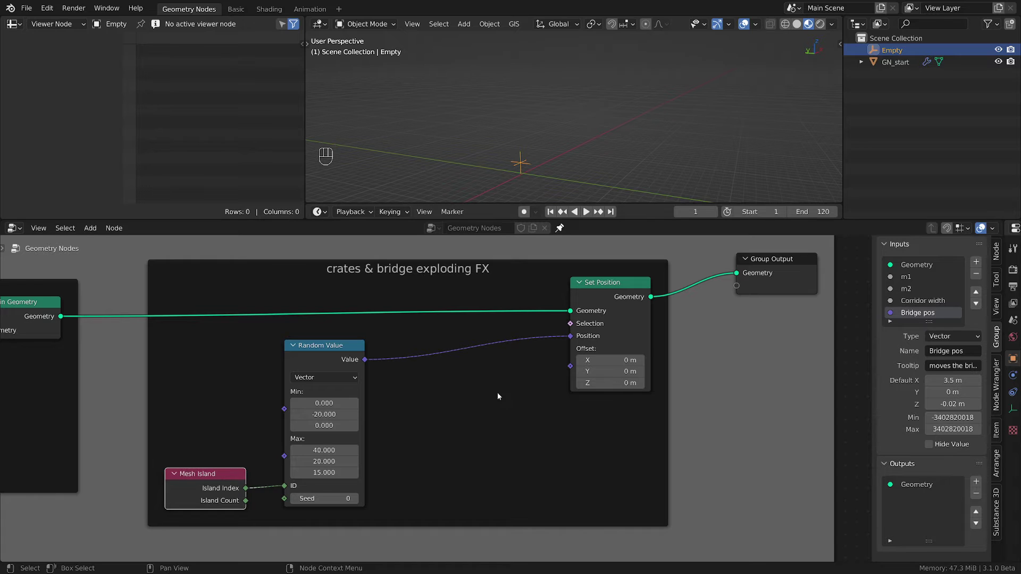
Cut the link between the Random Value node and Set Position's Position input and inspect the unexploded crates in the viewport
mouse_move(501, 347)
ctrl+right_down()
mouse_move(489, 333)
mouse_move(483, 375)
ctrl+right_up()
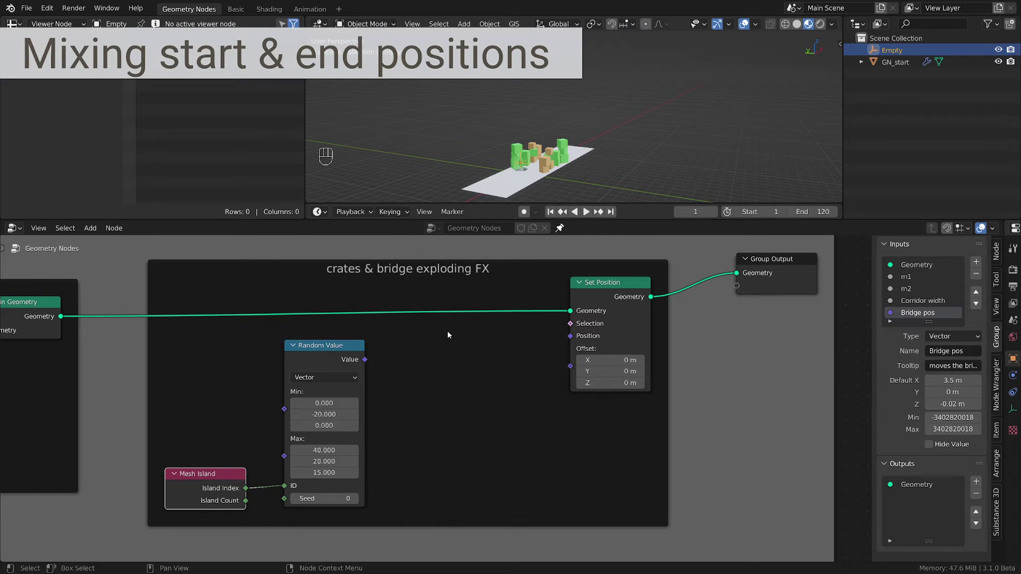
middle_drag(476, 177, 483, 184)
scroll(477, 334, up, 1)
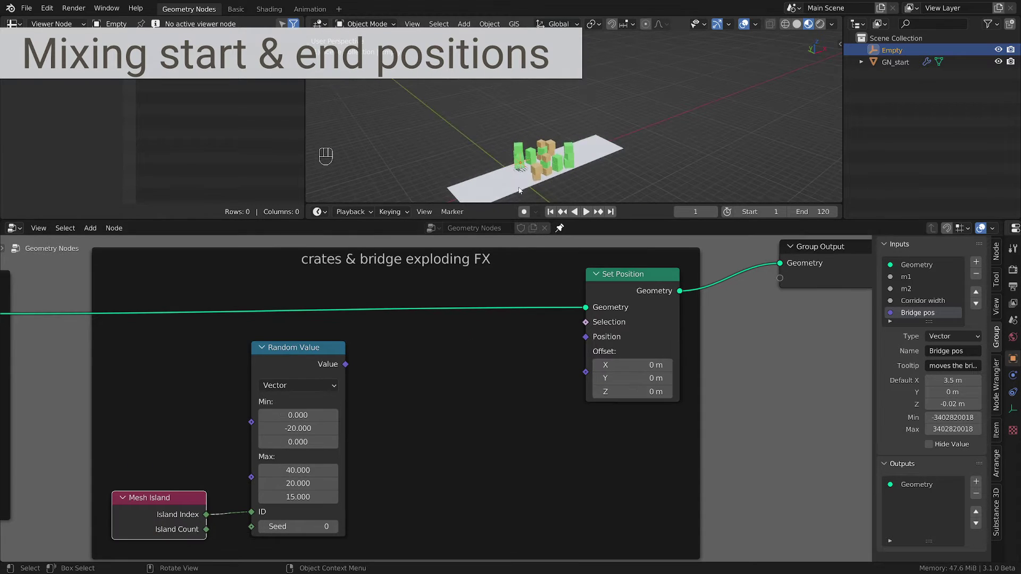
scroll(520, 190, up, 4)
Add a MixRGB node between the Random Value and Set Position nodes
key(shift+a)
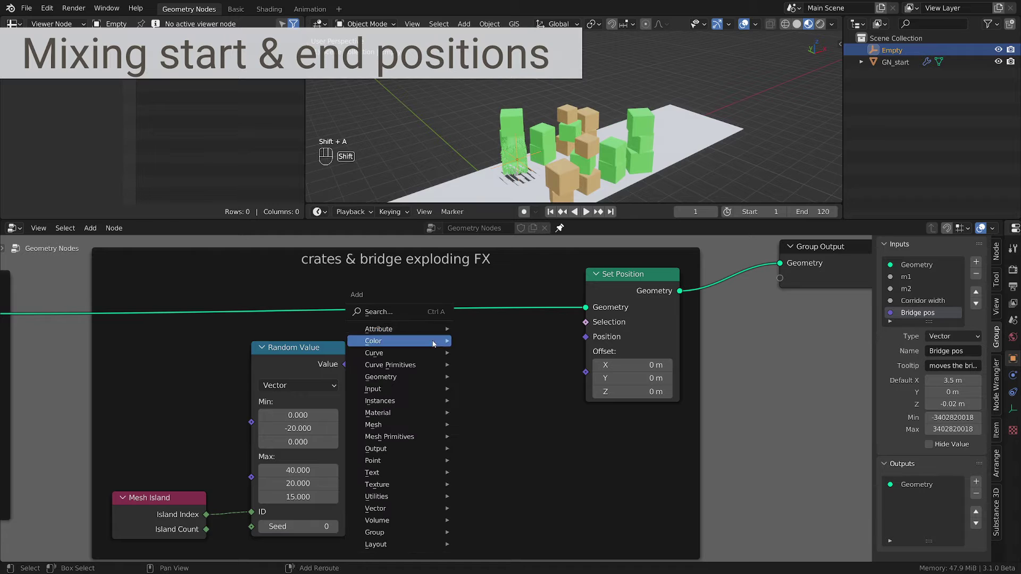
mouse_move(387, 346)
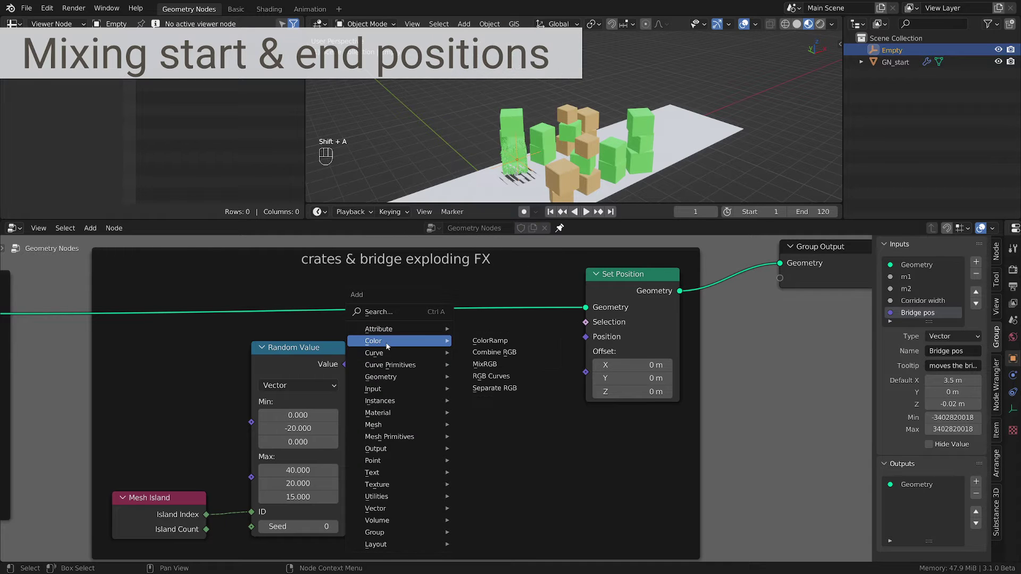
click(484, 363)
click(489, 359)
scroll(492, 362, up, 1)
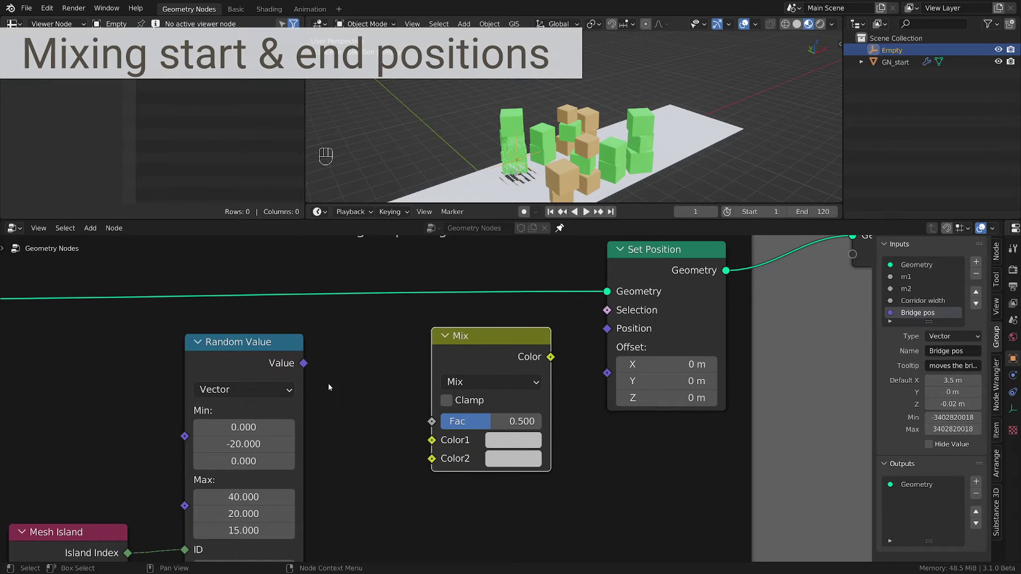
Connect the Mix node's Color output to Set Position's Position and the Random Value output to Color2, moving Random Value lower
scroll(327, 384, down, 1)
drag(504, 363, 550, 341)
middle_drag(340, 381, 433, 330)
drag(402, 319, 503, 396)
drag(371, 314, 402, 388)
Add a Position input node above the Random Value node and connect it to the Mix node's Color1
key(shift+a)
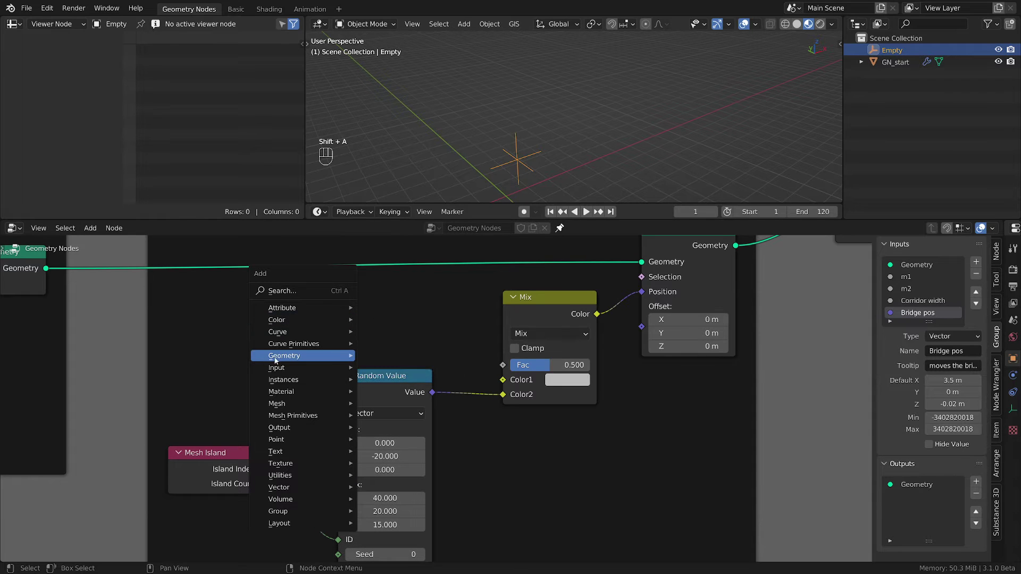
mouse_move(319, 367)
click(411, 345)
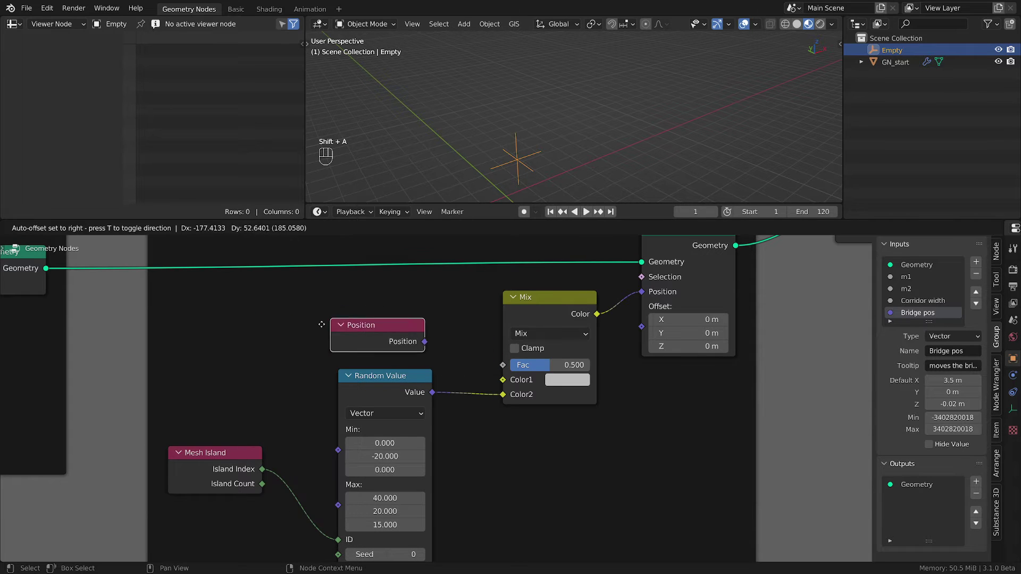
drag(417, 350, 491, 381)
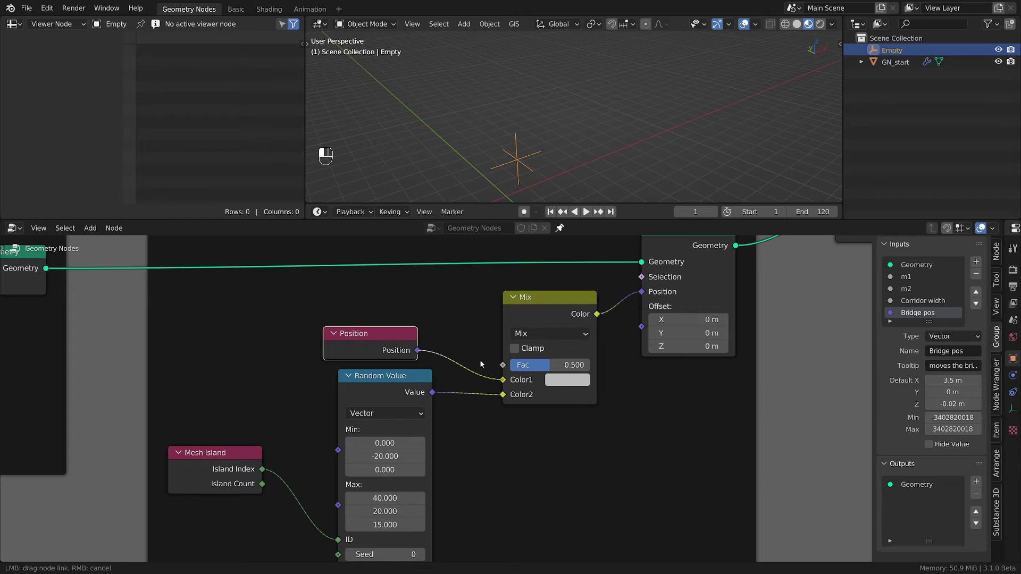
Disconnect Island Index from Random Value's ID to compare the effect in the viewport, and reconnect the two
scroll(684, 94, down, 4)
middle_drag(553, 134, 652, 151)
scroll(652, 151, up, 7)
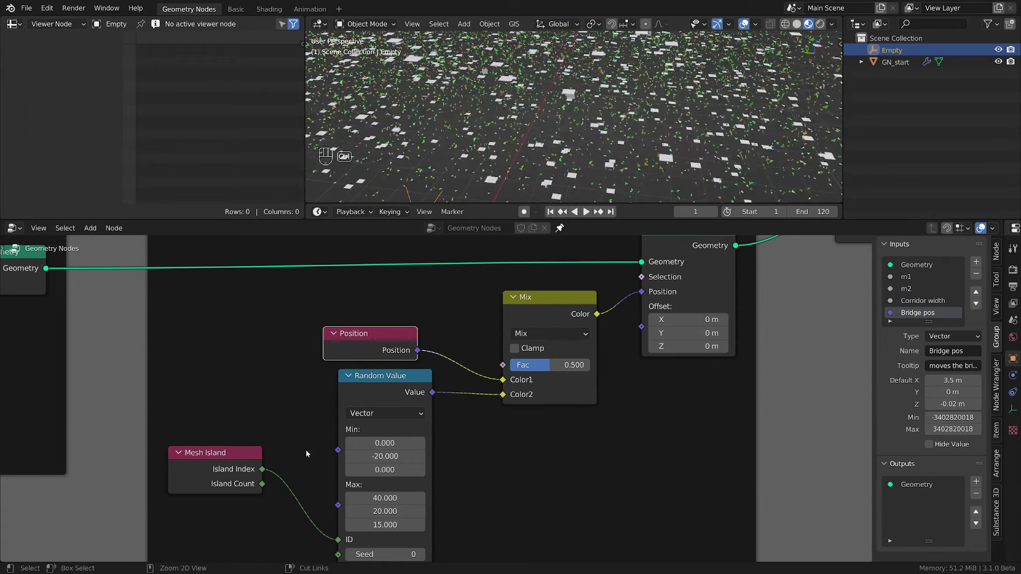
ctrl+right_drag(303, 512, 302, 512)
scroll(524, 99, down, 5)
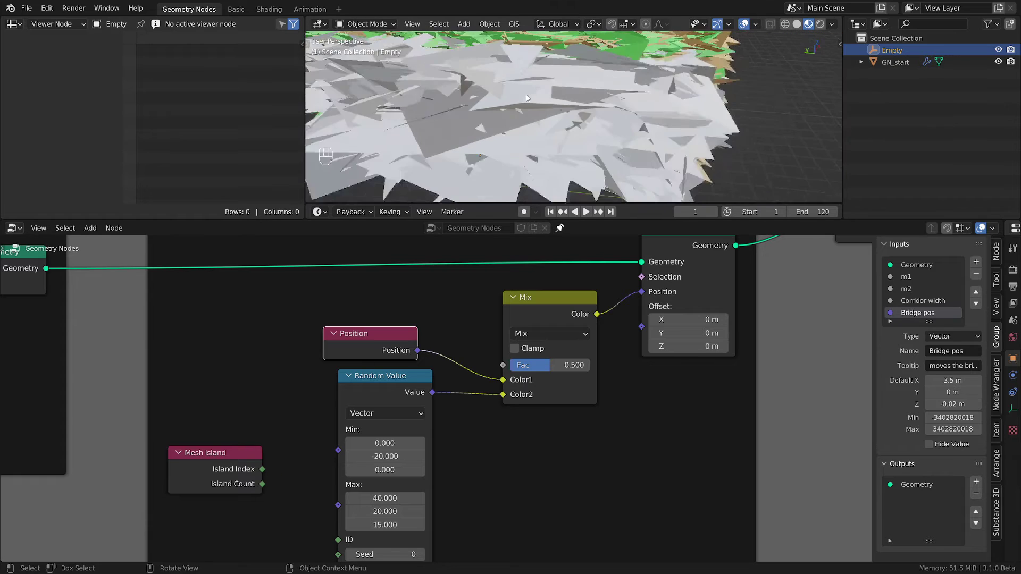
middle_drag(286, 510, 364, 428)
scroll(364, 428, up, 2)
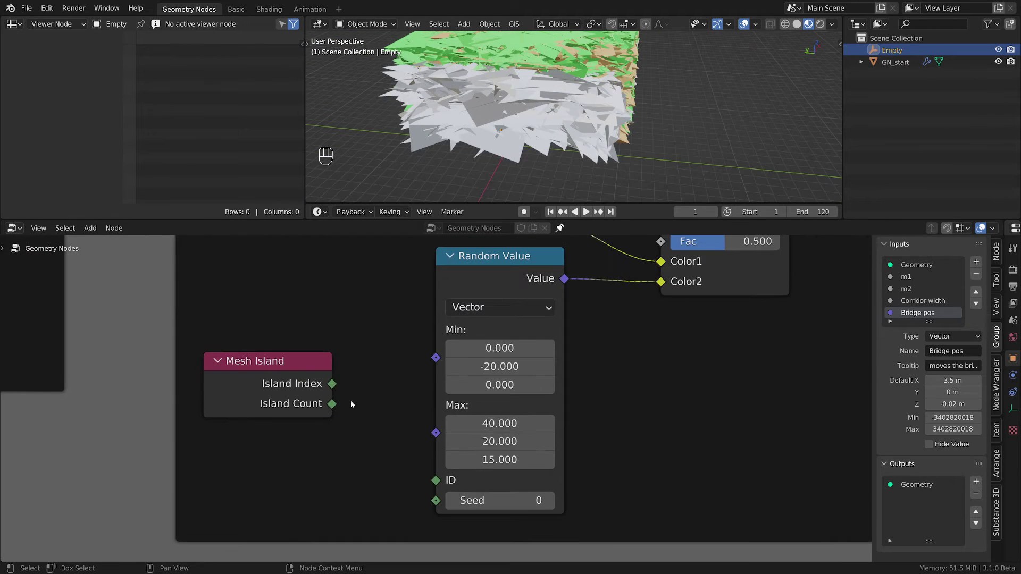
drag(333, 384, 341, 484)
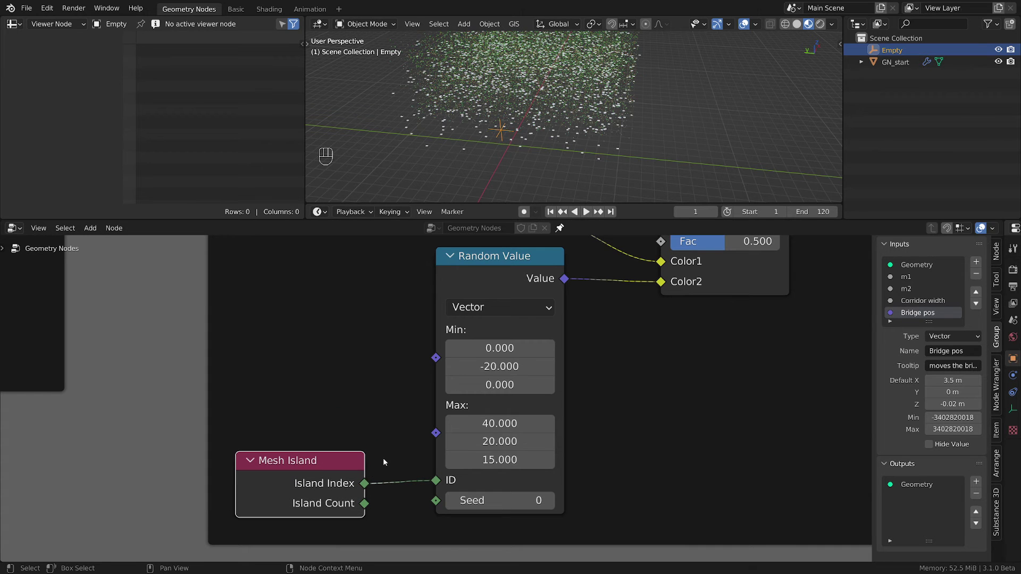
scroll(462, 99, up, 8)
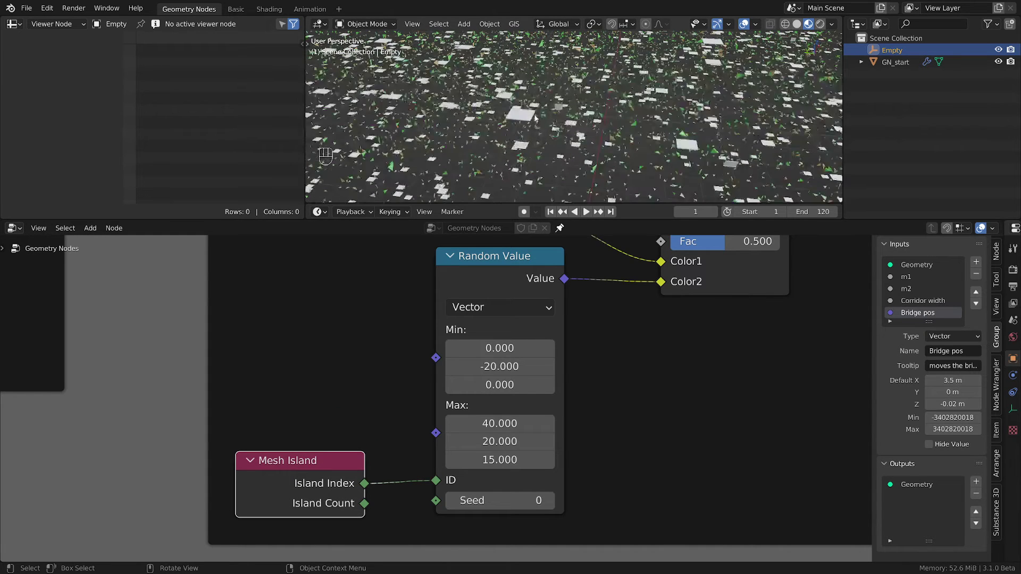
Nudge the Position node and set the Mix node's Fac to 0.000, checking the crates at their start positions
scroll(685, 346, down, 1)
middle_drag(684, 345, 565, 368)
scroll(472, 403, down, 5)
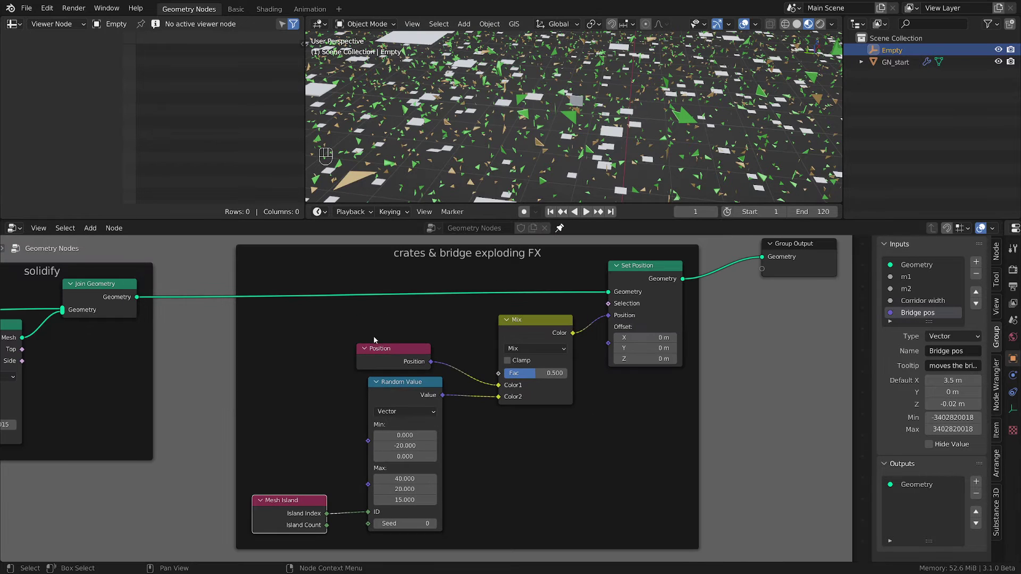
drag(392, 348, 399, 349)
mouse_move(521, 374)
mouse_down()
mouse_move(490, 374)
mouse_move(507, 375)
mouse_up()
scroll(632, 101, down, 4)
middle_drag(635, 95, 543, 149)
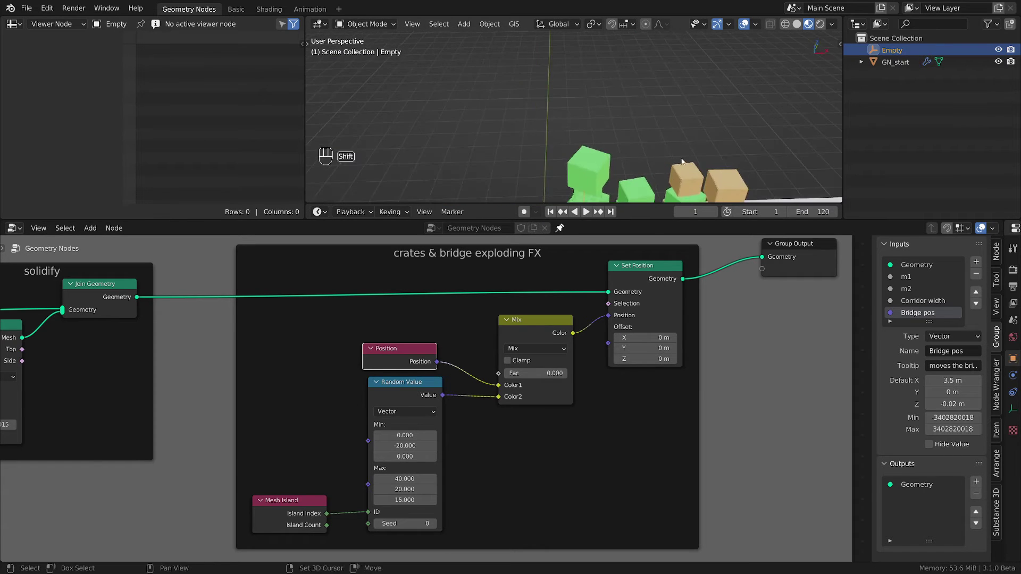
shift+middle_drag(681, 164, 601, 56)
middle_drag(600, 55, 636, 95)
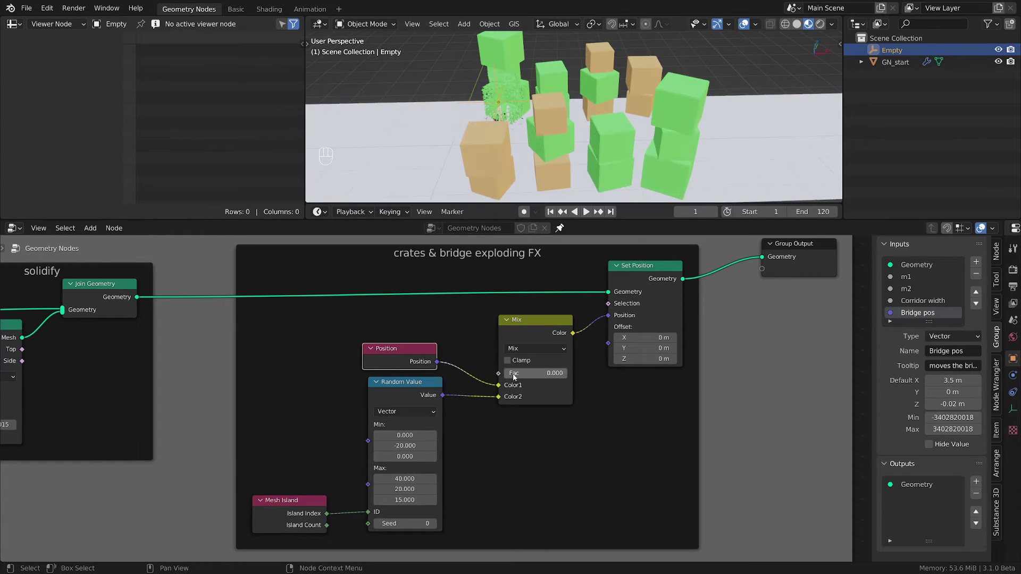
Raise the Mix node's Fac to 1.000 and lower it to 0.789 while inspecting the scattered pieces
drag(514, 377, 567, 377)
scroll(595, 126, down, 11)
middle_drag(610, 129, 579, 160)
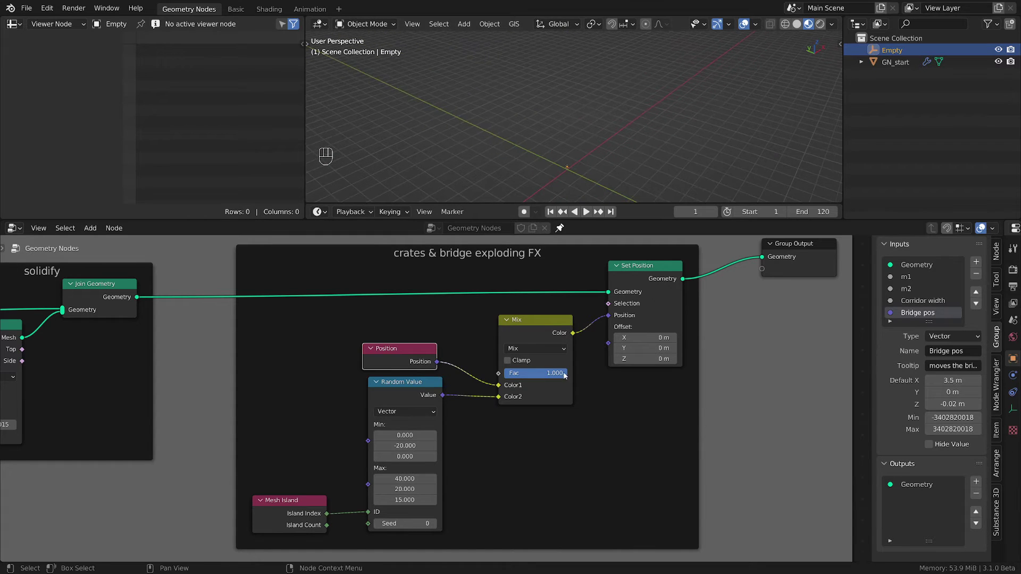
scroll(604, 121, up, 10)
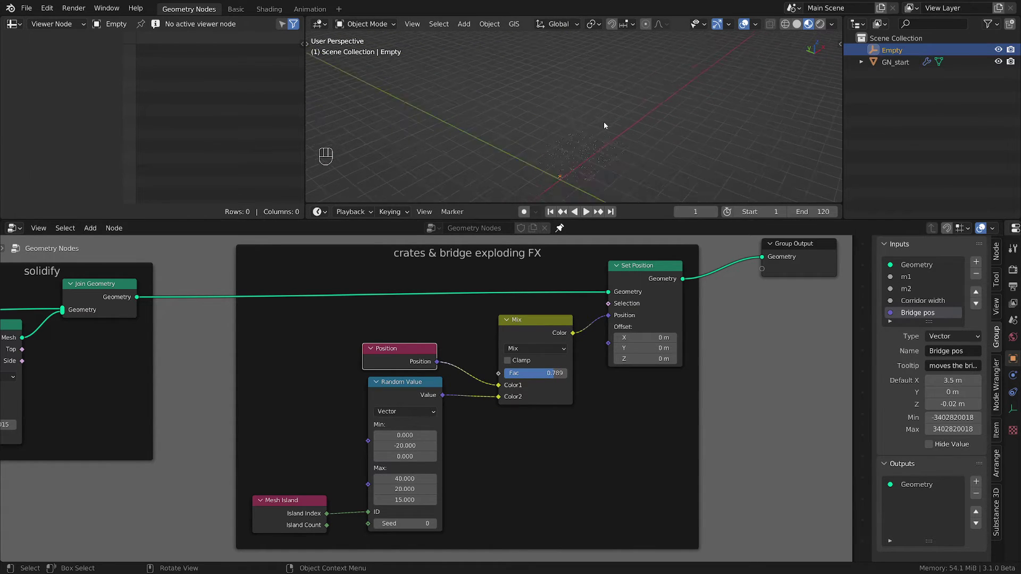
shift+middle_drag(592, 165, 575, 95)
scroll(563, 90, down, 3)
scroll(558, 95, up, 5)
middle_drag(536, 134, 546, 125)
Shift the Random Value node slightly lower beneath the Position node
middle_drag(473, 505, 532, 461)
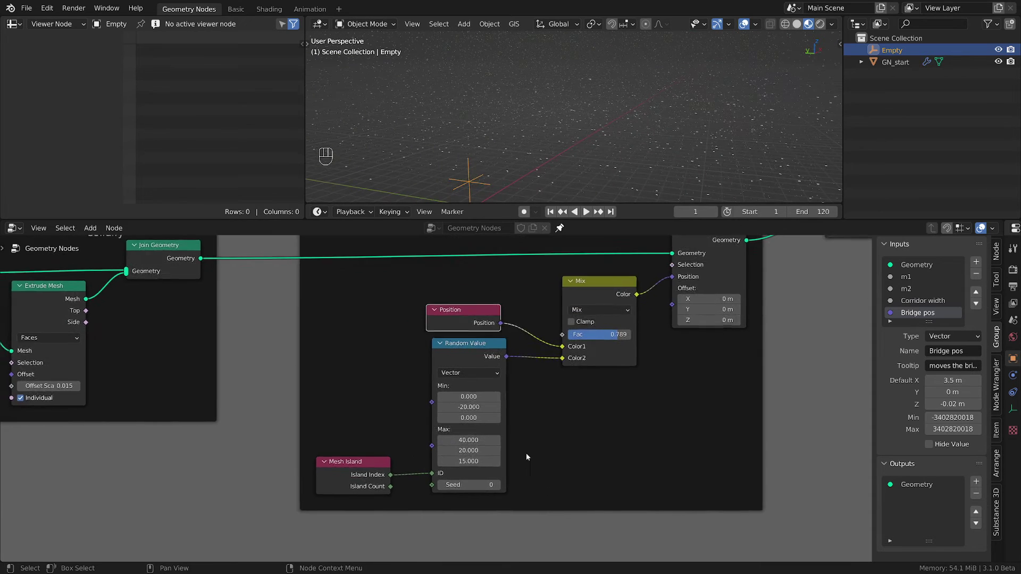
scroll(526, 451, up, 4)
mouse_move(449, 307)
mouse_down()
mouse_move(445, 323)
mouse_move(446, 311)
mouse_up()
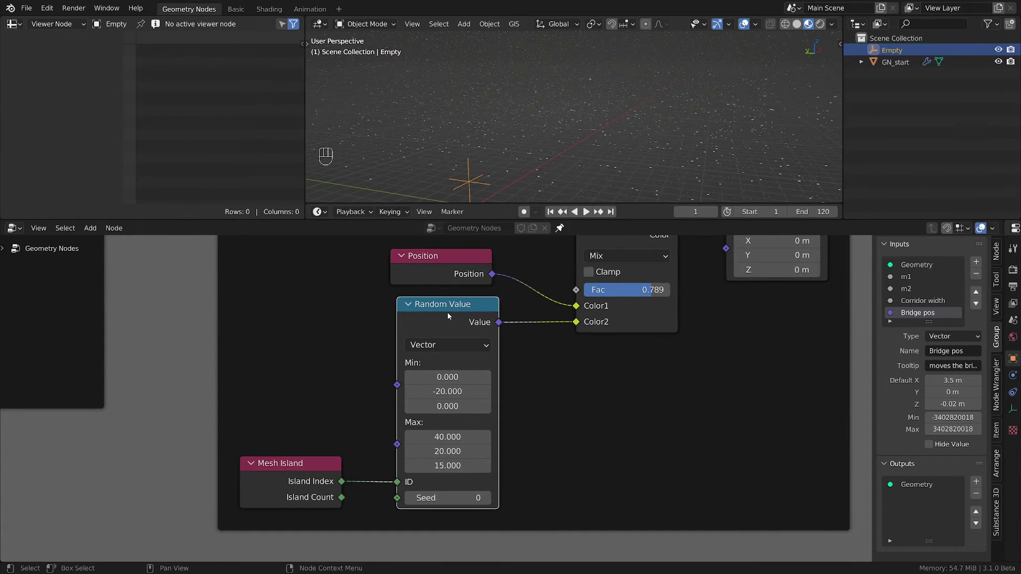
scroll(511, 376, up, 1)
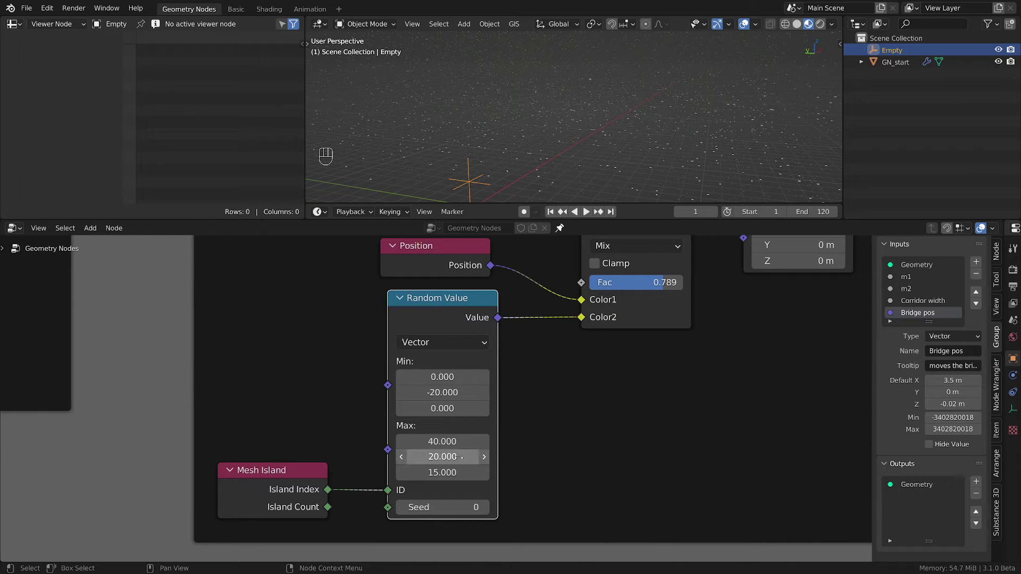
Set the Random Value node's minimum Z to 5.000
shift+middle_drag(561, 184, 554, 143)
scroll(560, 128, up, 1)
scroll(482, 149, up, 5)
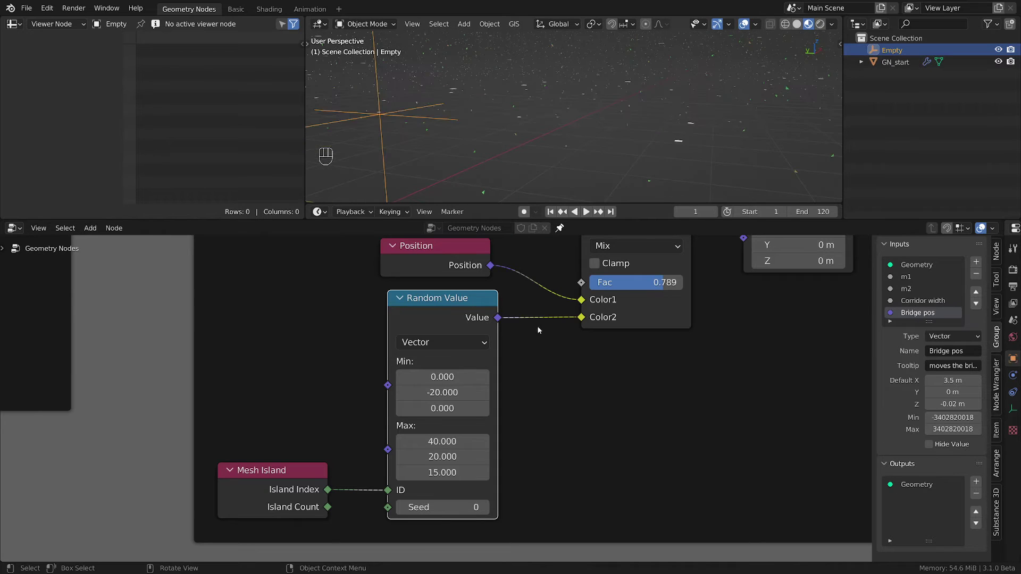
middle_drag(551, 439, 588, 417)
scroll(588, 417, down, 1)
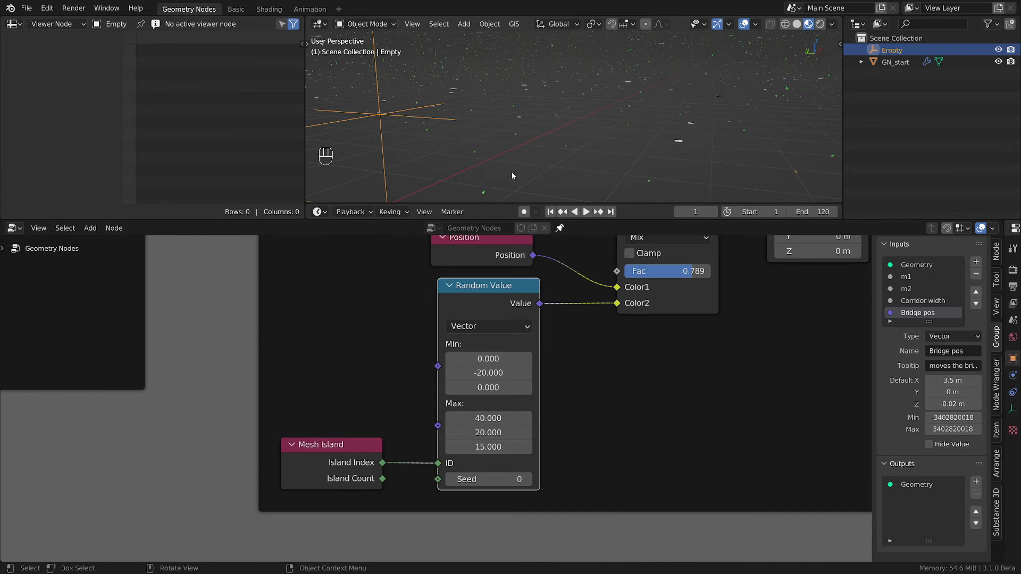
scroll(511, 175, down, 4)
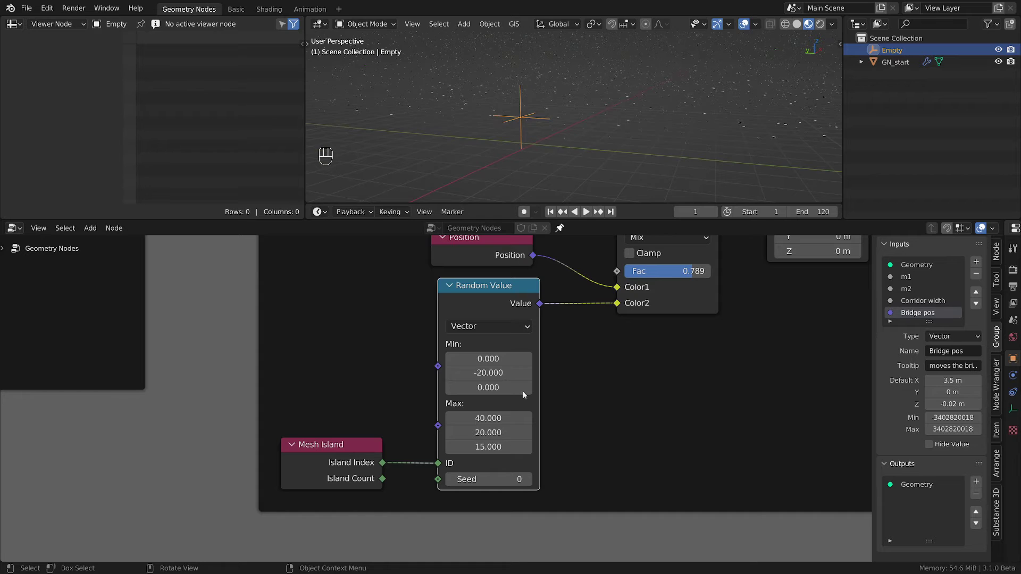
click(490, 388)
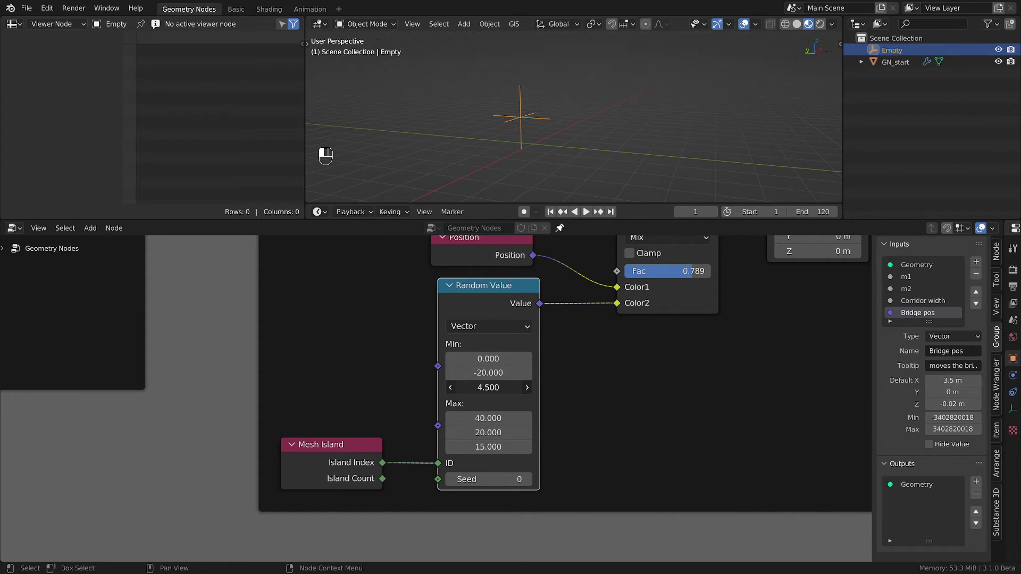
drag(491, 388, 494, 388)
click(490, 388)
text(5)
key(Return)
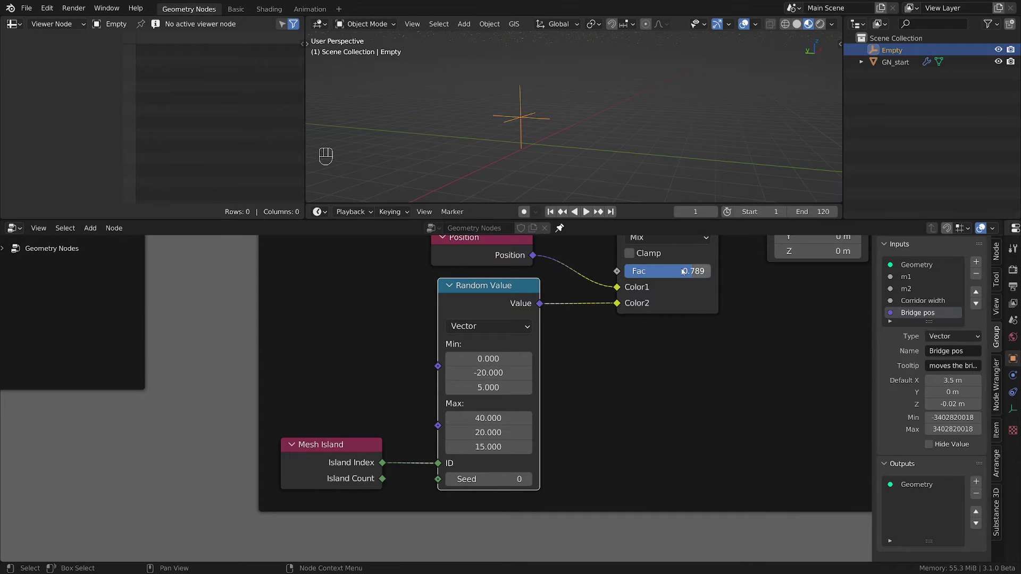
Set the Mix node's Fac to 0.000 and raise it to 0.244 to preview the explosion
drag(682, 271, 625, 274)
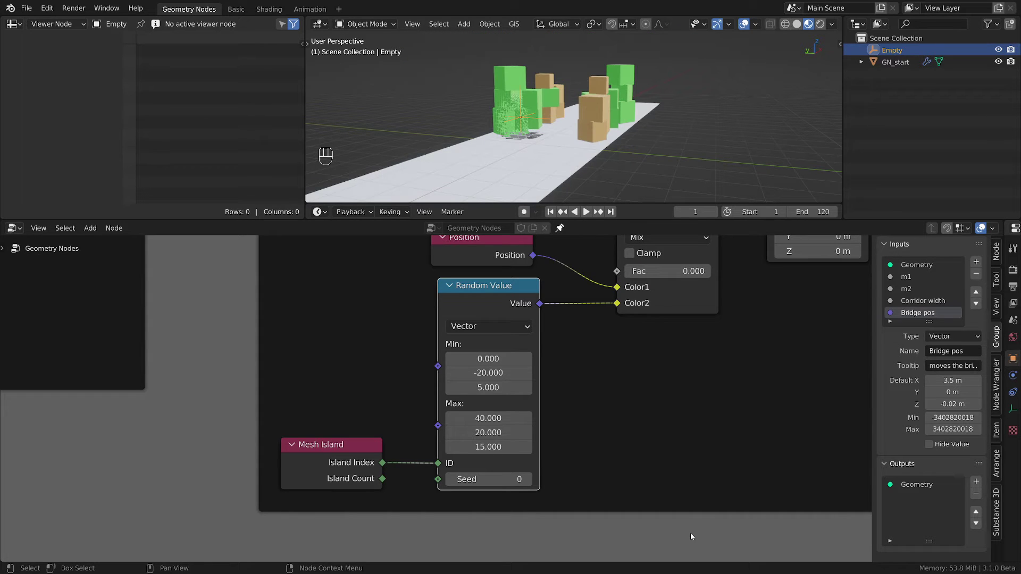
drag(665, 272, 687, 272)
scroll(591, 54, down, 4)
shift+middle_drag(587, 59, 540, 127)
Move the Mix node slightly up and closer to the Set Position node
middle_drag(667, 366, 572, 475)
drag(583, 321, 596, 305)
scroll(578, 430, up, 2)
scroll(579, 431, up, 1)
drag(518, 343, 466, 346)
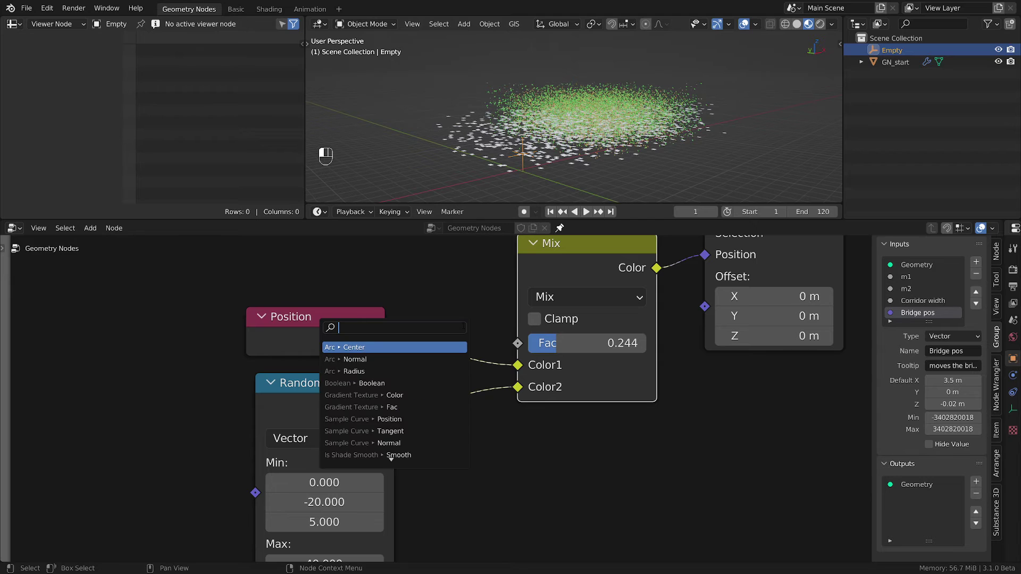
key(Escape)
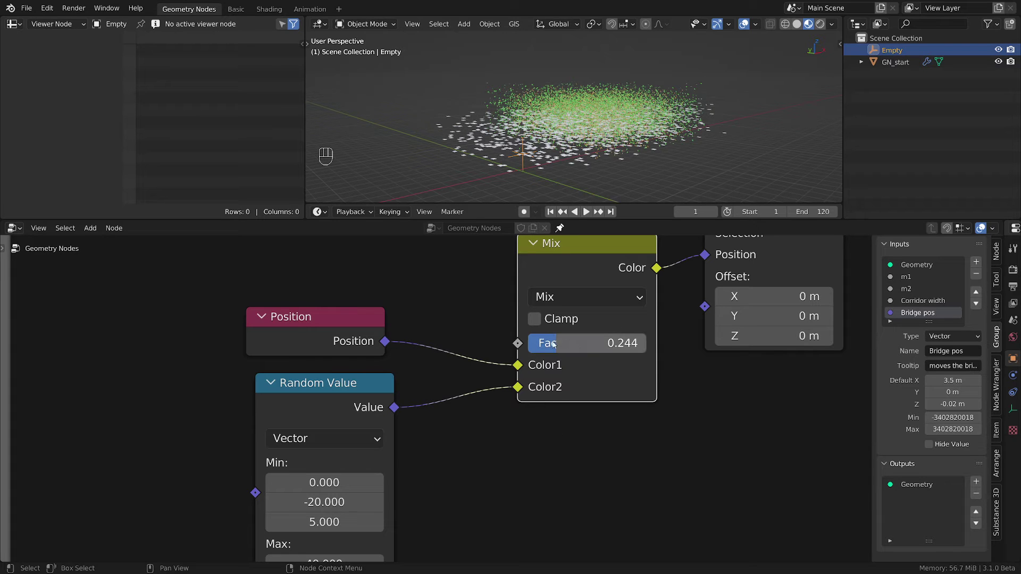
Return the Mix node's Fac to 0.000 so the crates and bridge sit at their start positions
middle_drag(409, 420, 415, 439)
scroll(506, 134, up, 3)
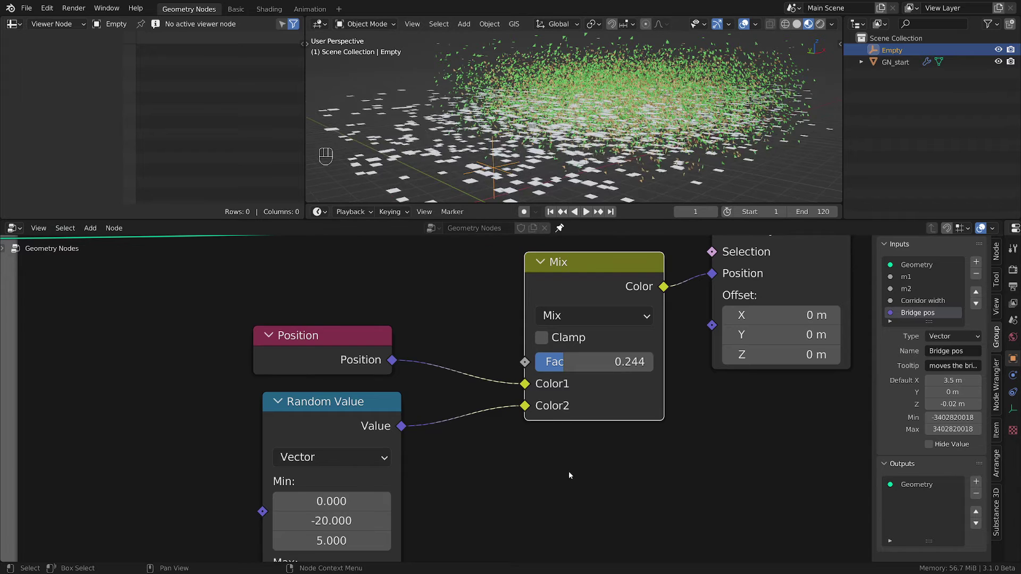
scroll(569, 463, down, 2)
drag(566, 402, 548, 401)
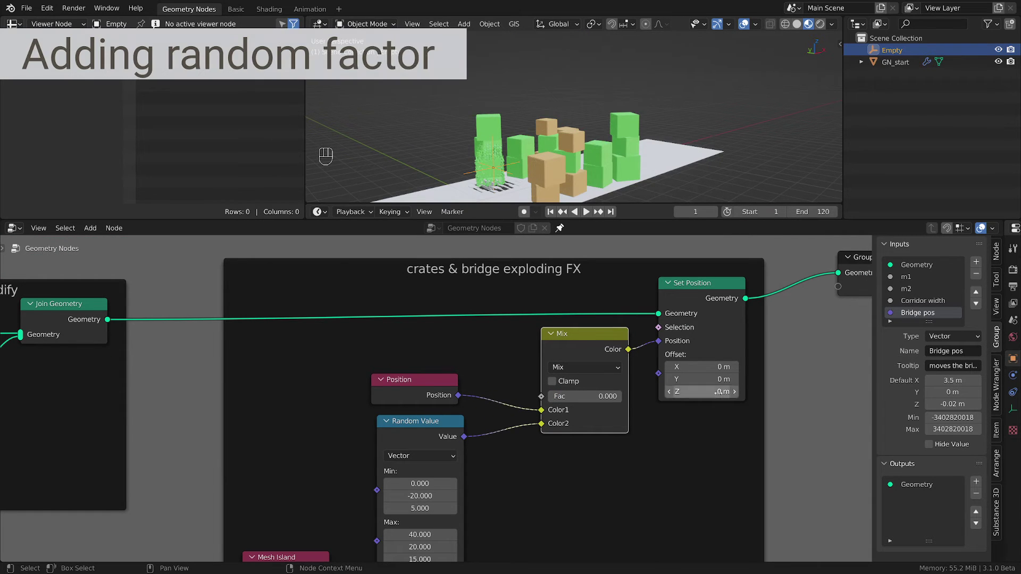
scroll(611, 446, down, 2)
middle_drag(611, 448, 598, 432)
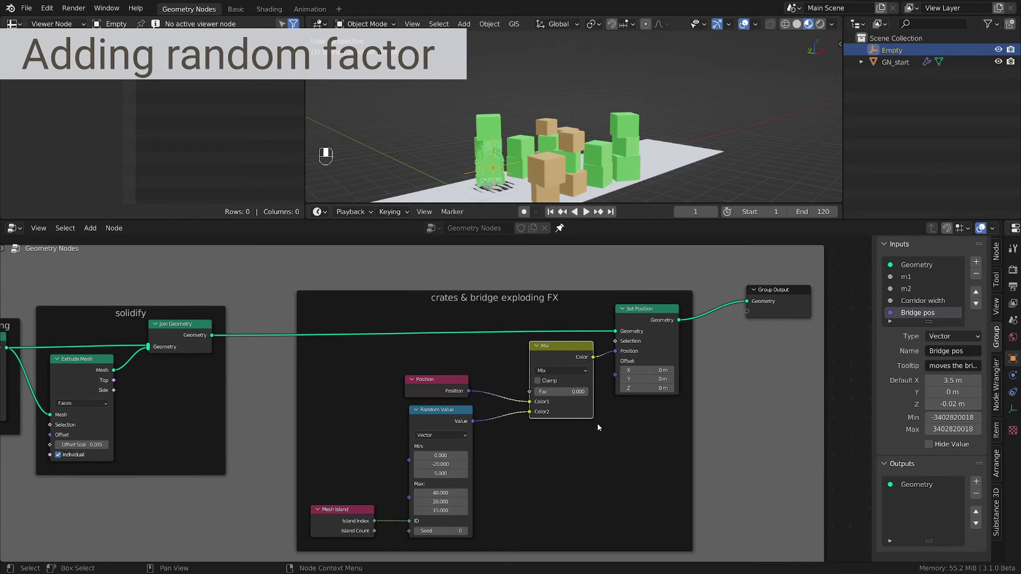
Enable a custom color on the vector Random Value node and set it to bright green, about H 0.342, S 0.898, V 0.608
scroll(597, 423, down, 2)
scroll(547, 425, up, 1)
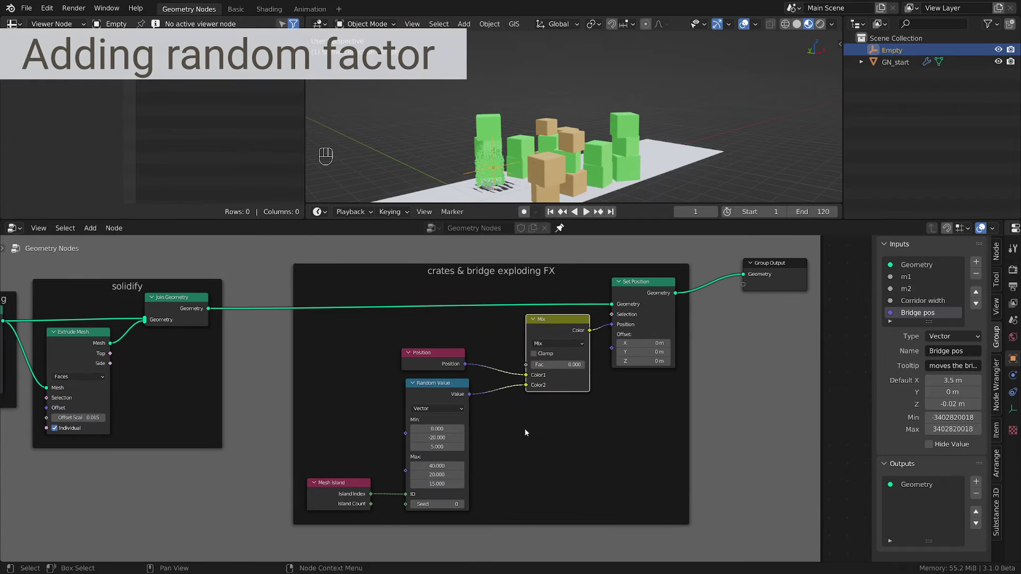
click(435, 392)
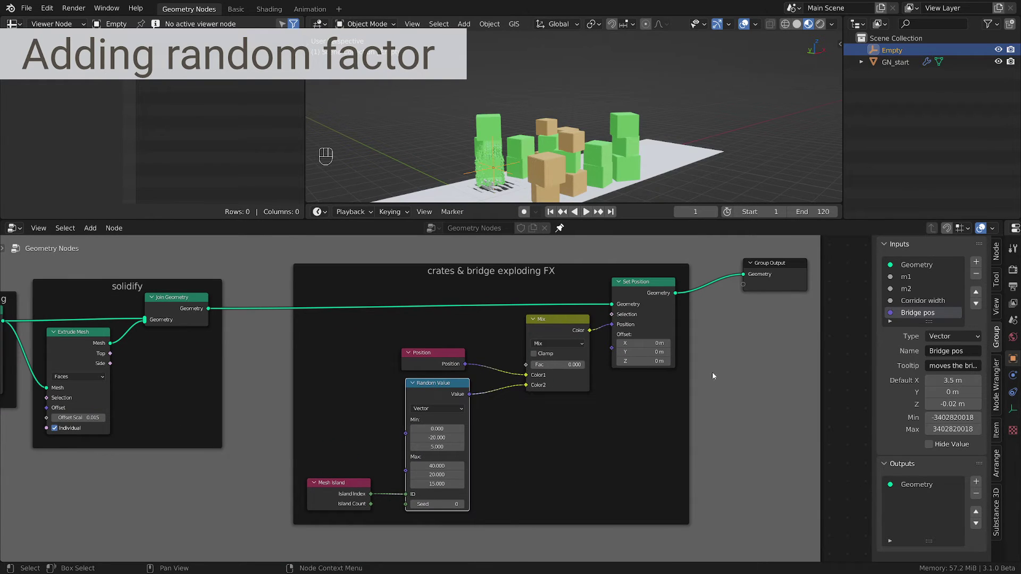
click(996, 251)
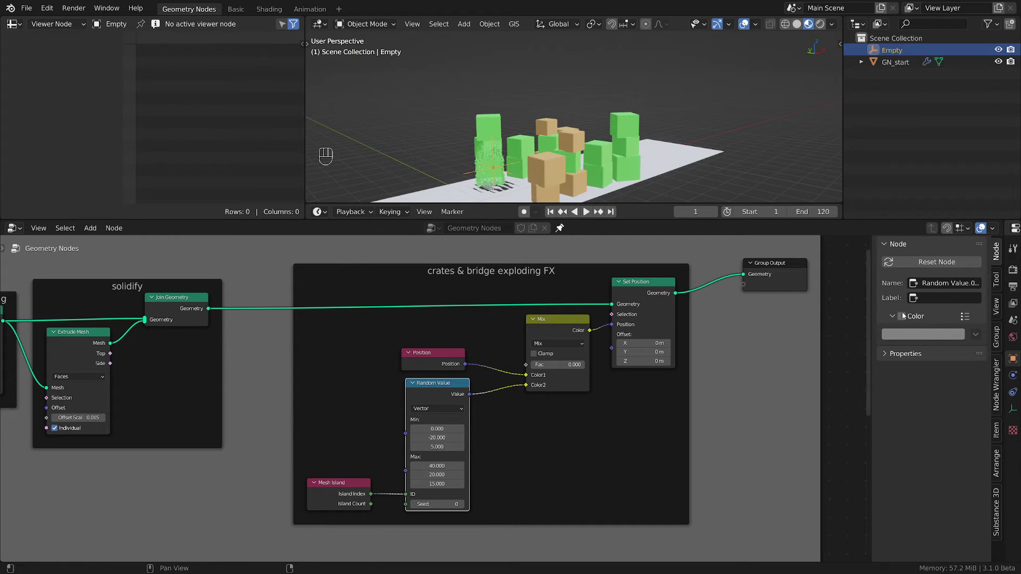
click(902, 316)
click(909, 334)
drag(875, 199, 869, 198)
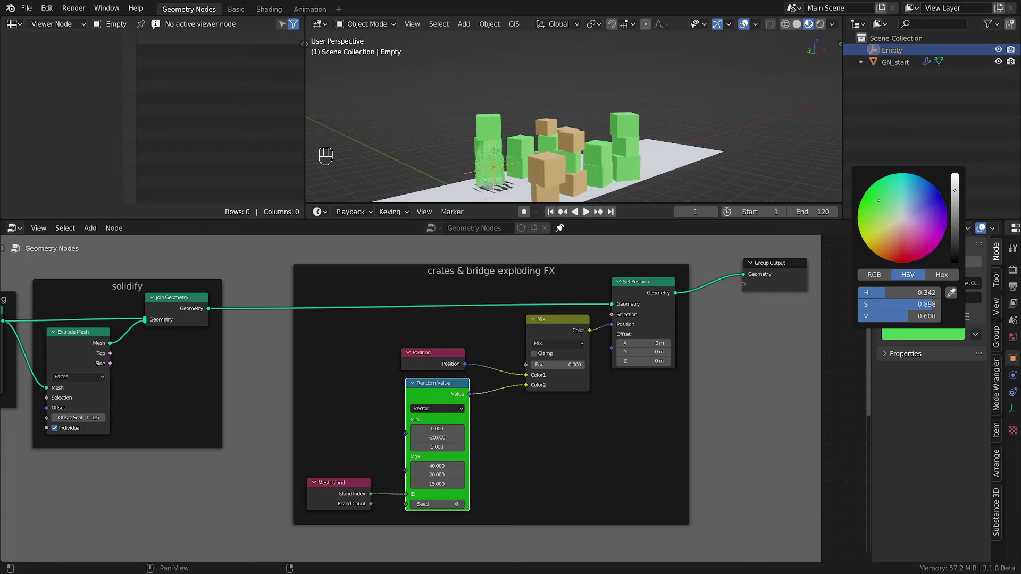
Rearrange the Position, green Random Value and Mesh Island nodes within their frame, placing Mesh Island below and left of Random Value
scroll(580, 471, up, 3)
scroll(543, 465, down, 1)
drag(434, 393, 440, 401)
drag(420, 340, 443, 337)
drag(412, 387, 431, 386)
drag(314, 482, 321, 515)
scroll(334, 468, down, 1)
scroll(334, 467, down, 2)
middle_drag(333, 467, 440, 482)
scroll(453, 451, up, 2)
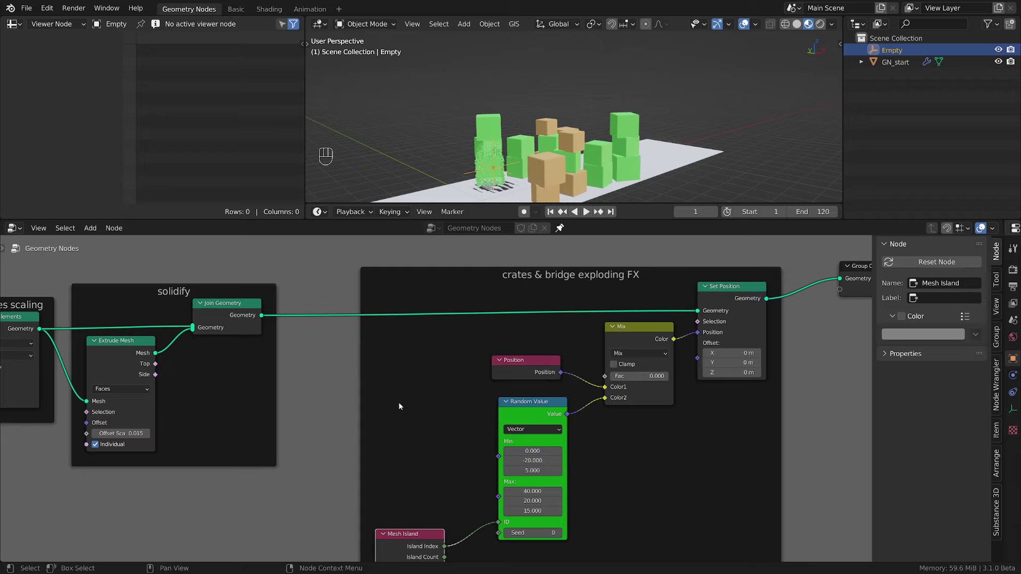
Add a float Random Value node beside the green one and connect its Value output to the Mix node's Fac
click(396, 399)
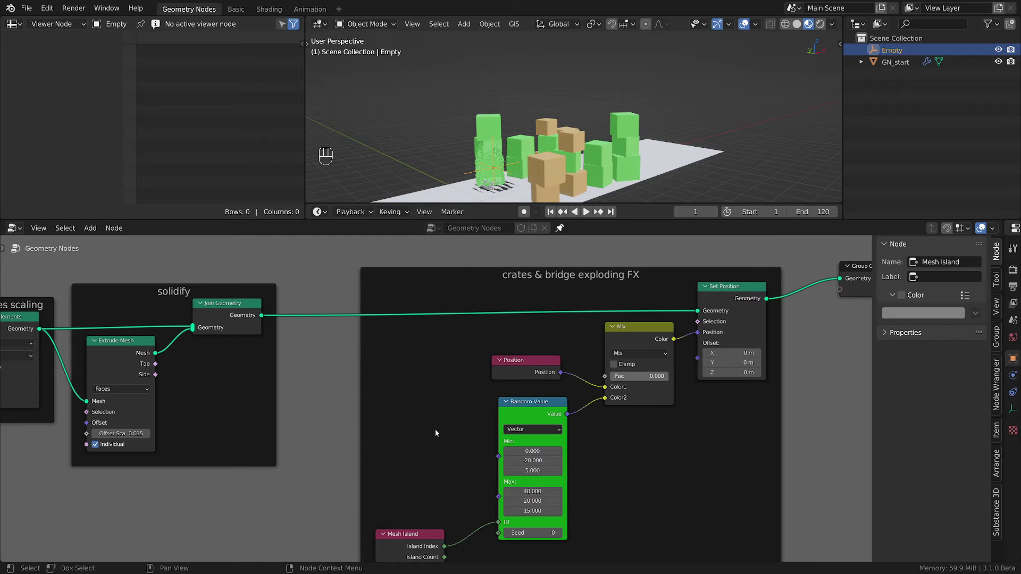
key(shift+a)
mouse_move(371, 511)
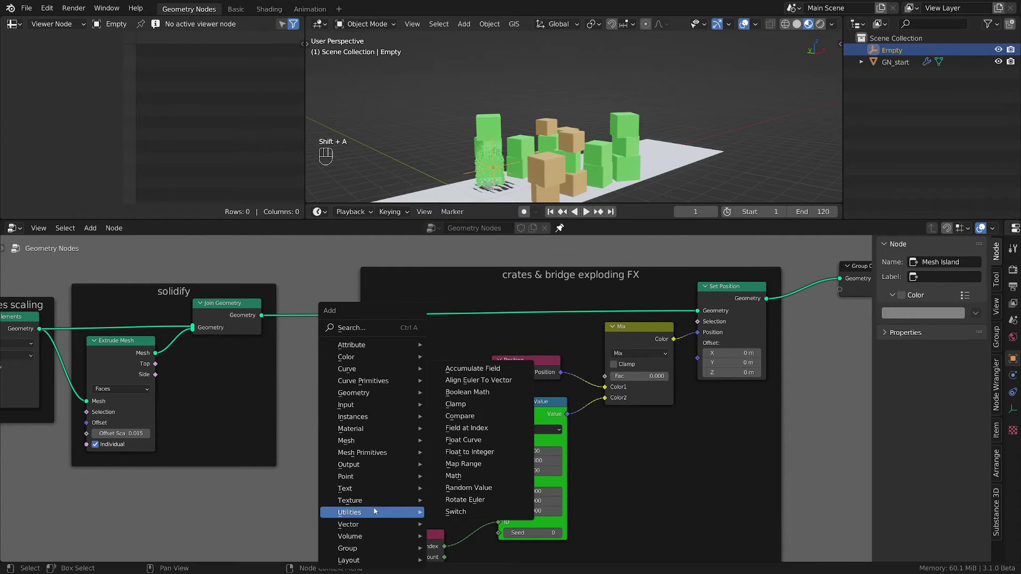
click(463, 488)
click(395, 389)
scroll(467, 466, up, 2)
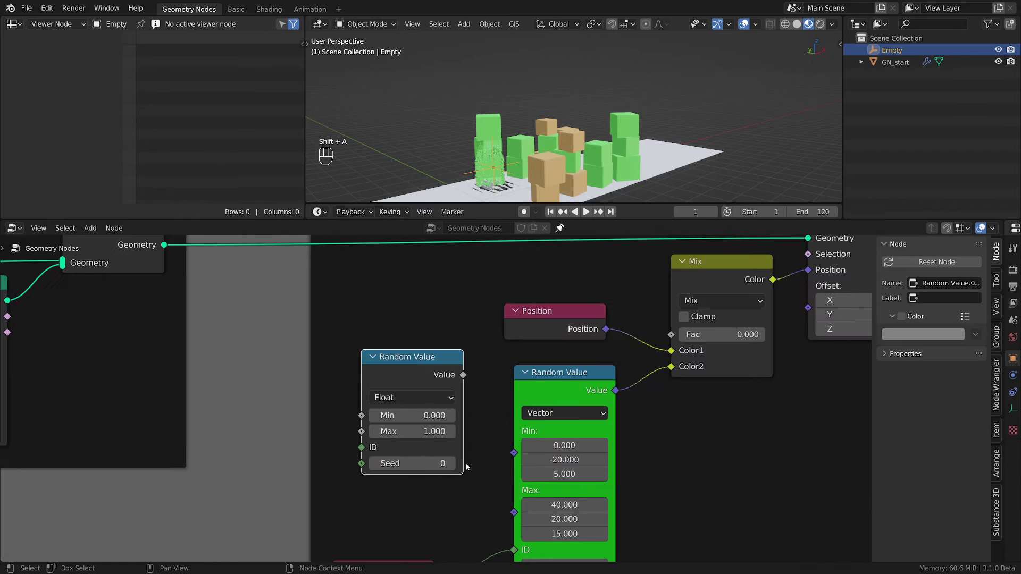
drag(463, 374, 671, 335)
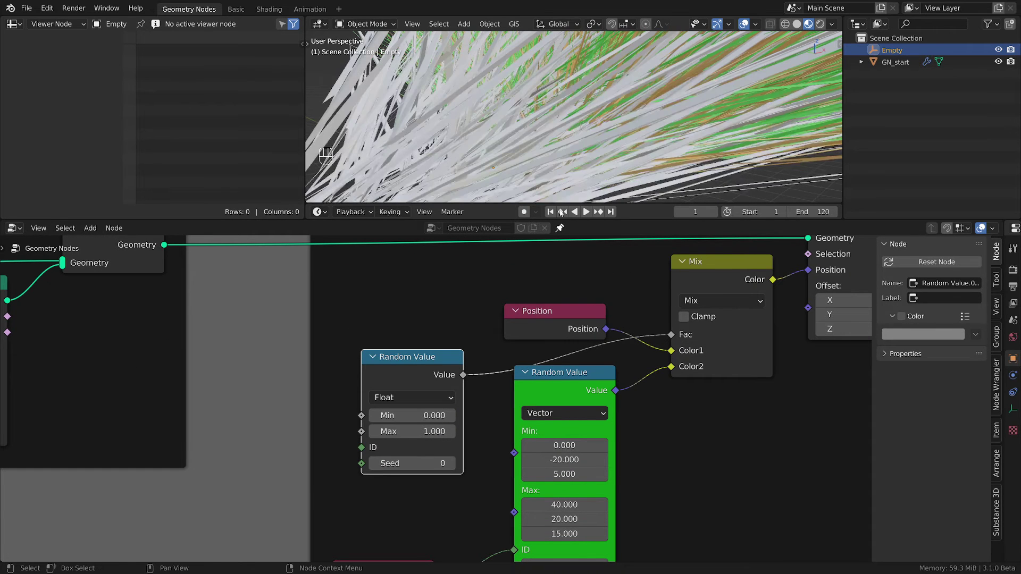
Move the Mesh Island and float Random Value nodes up and left to separate them from the green Random Value node
scroll(498, 174, down, 8)
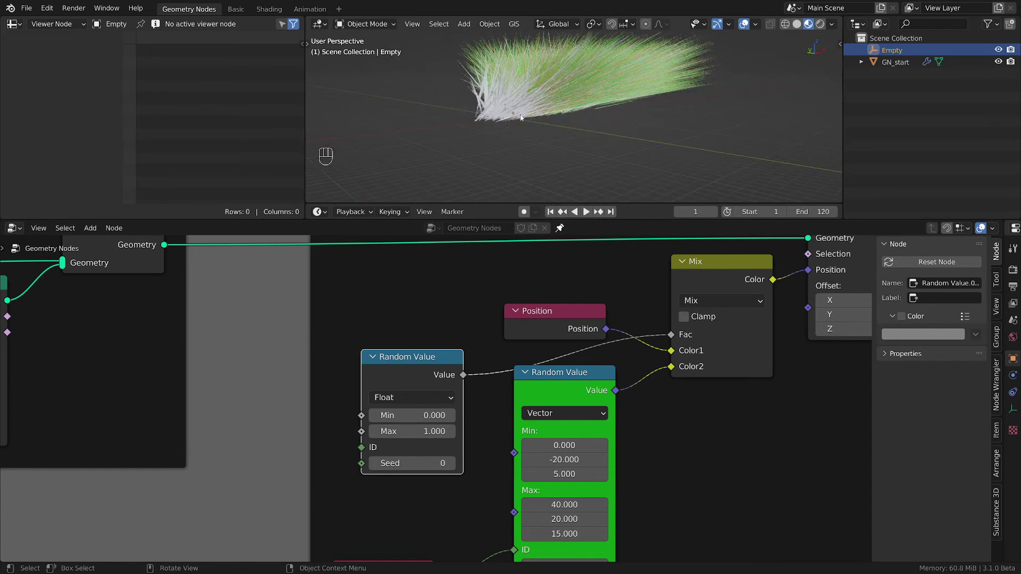
middle_drag(489, 470, 559, 430)
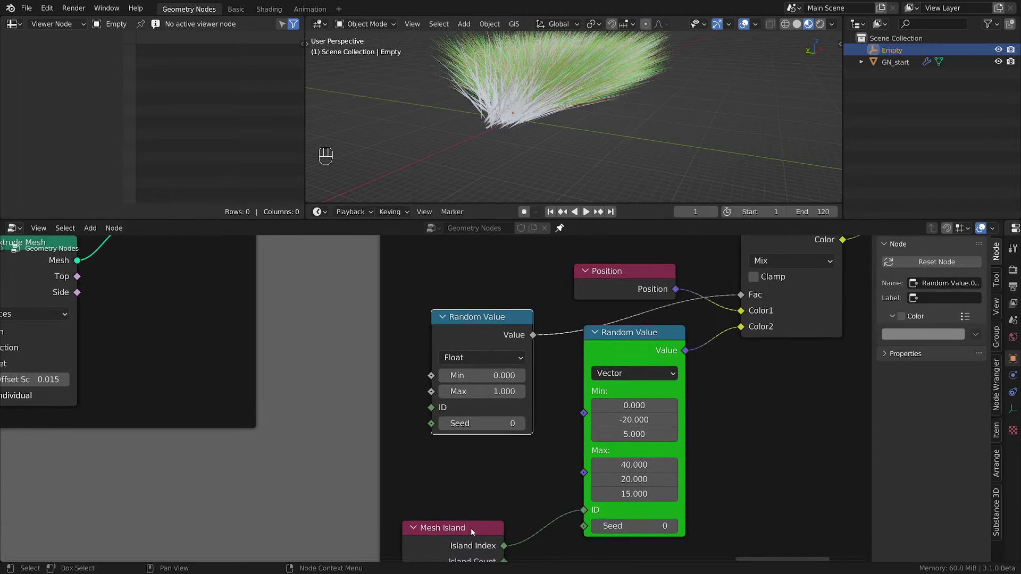
drag(470, 528, 439, 502)
drag(492, 317, 475, 280)
scroll(446, 327, down, 9)
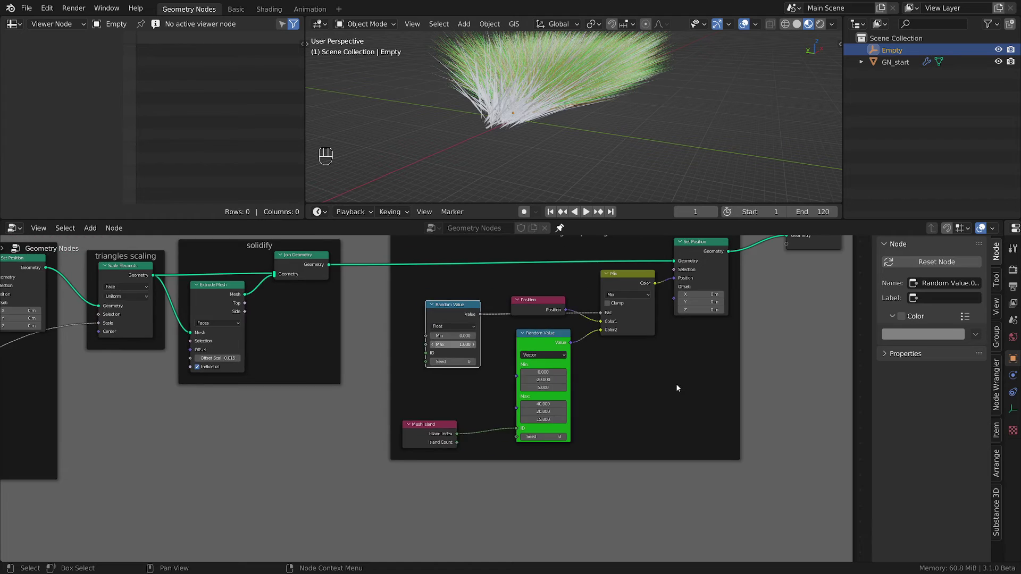
Move the Group Output node and the crates & bridge exploding FX frame farther right to make room in the node tree
middle_drag(766, 320, 545, 365)
click(597, 300)
drag(597, 301, 827, 318)
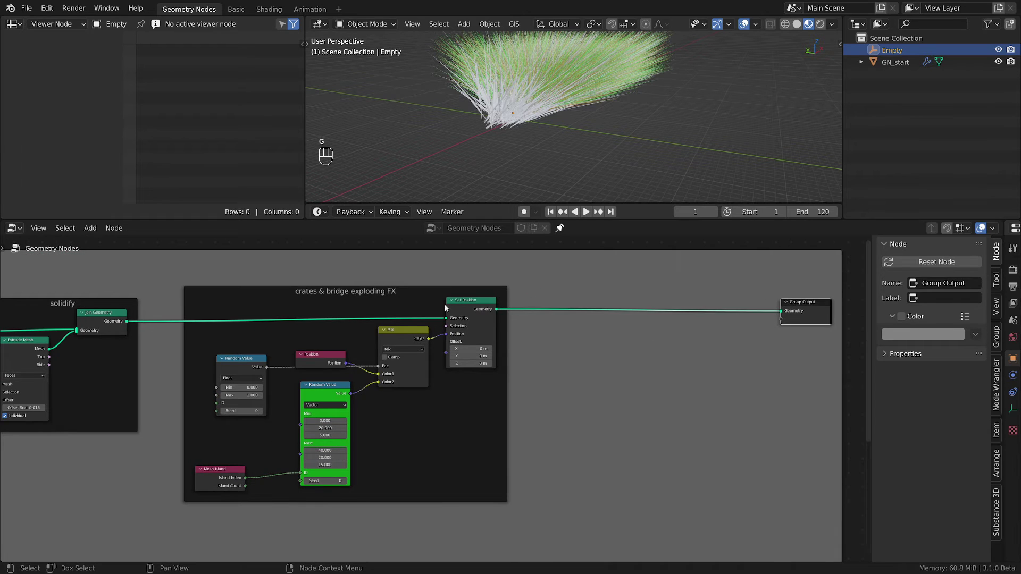
click(407, 300)
key(g)
key(g)
click(363, 292)
key(g)
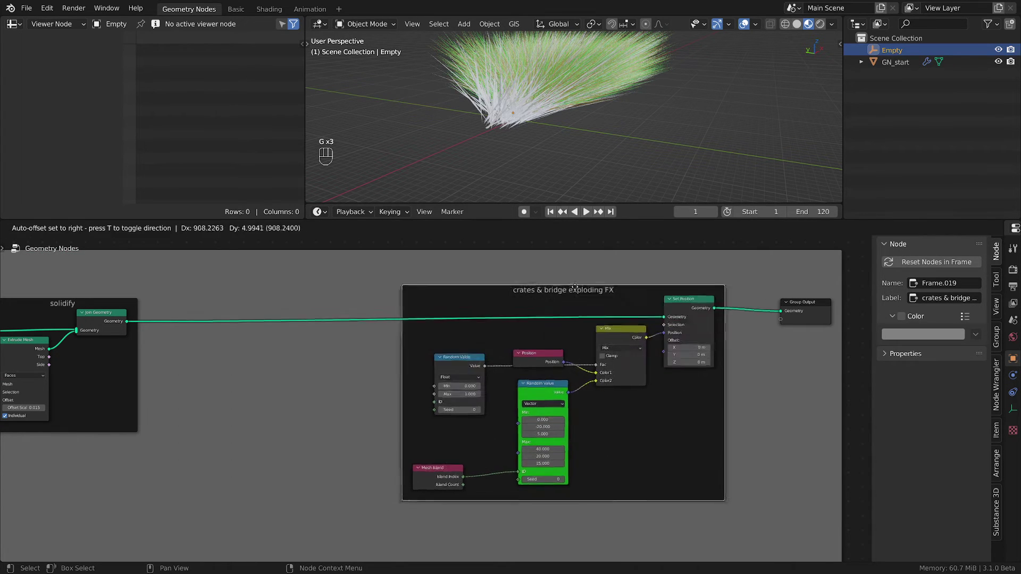
Connect Mesh Island's Island Index to the float Random Value's ID and inspect the exploded pieces in the viewport
drag(421, 483, 460, 394)
scroll(352, 482, up, 1)
scroll(501, 98, up, 5)
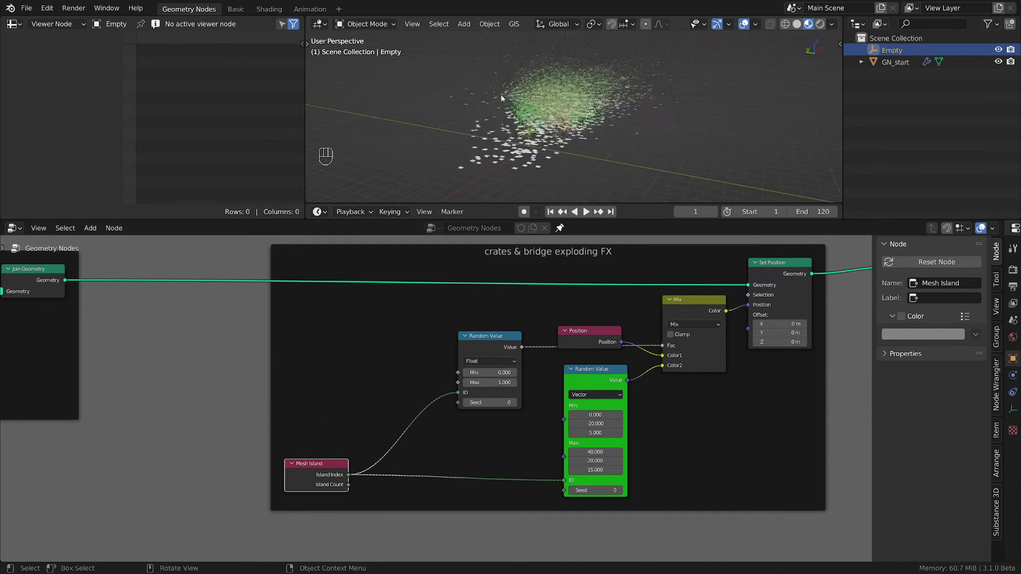
middle_drag(553, 134, 553, 133)
scroll(522, 429, up, 2)
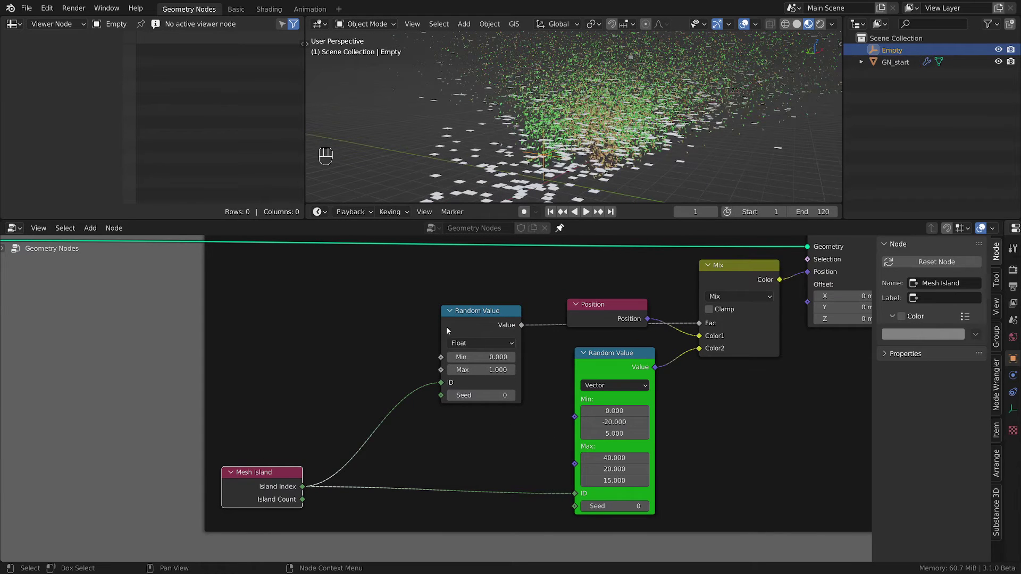
Reposition the float Random Value node to the left of the Position node, roughly level with it
drag(471, 319, 428, 321)
scroll(492, 355, down, 2)
key(g)
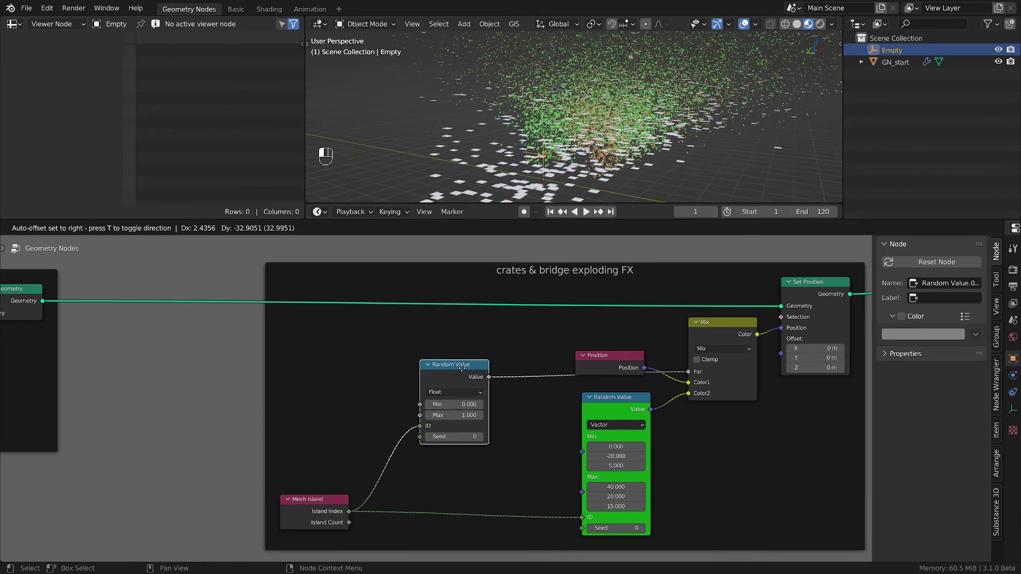
click(464, 356)
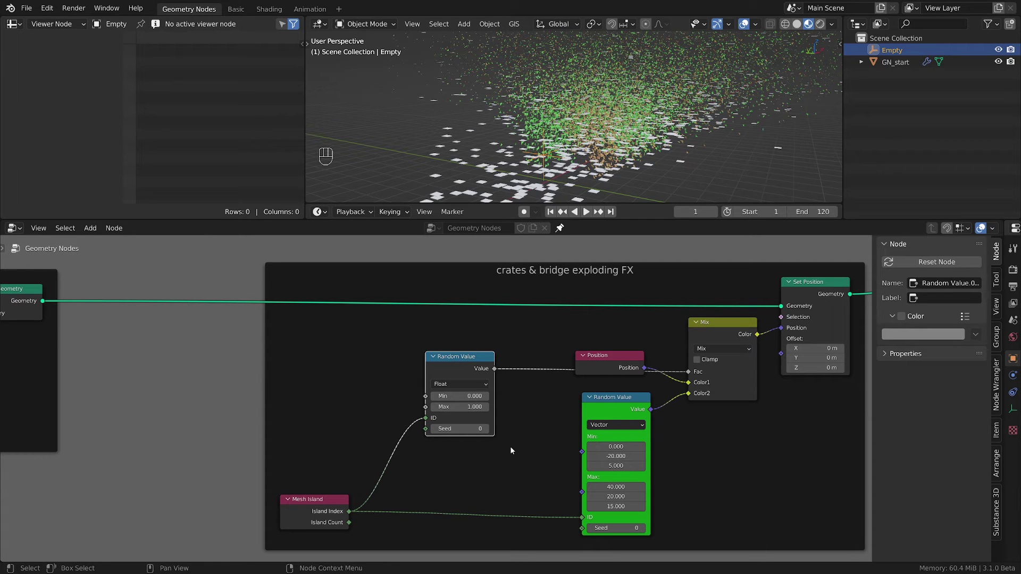
Add a Math node set to Add, space out the neighbouring nodes, and insert it between the float Random Value and Mix Fac
key(shift+a)
mouse_move(514, 446)
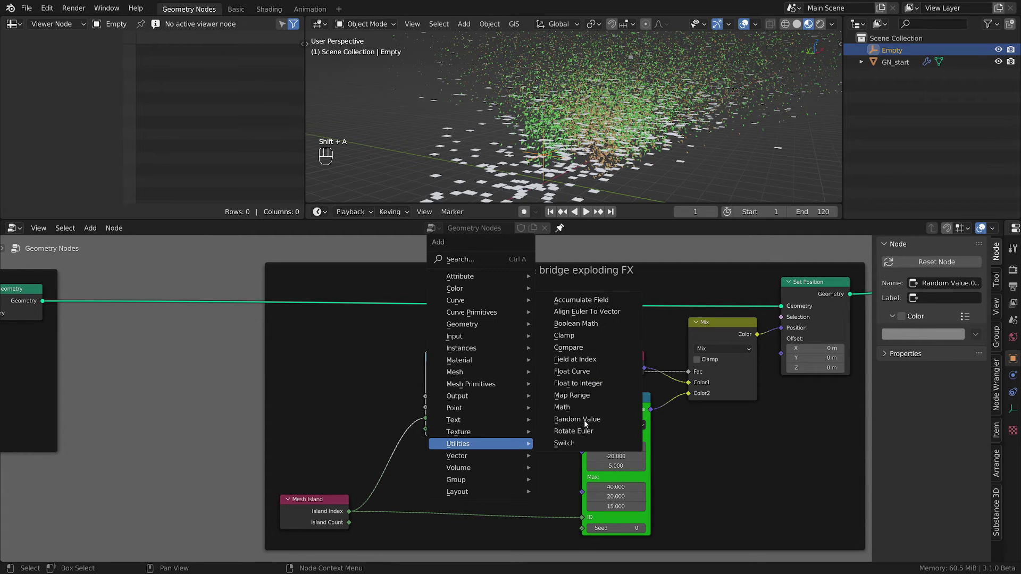
click(567, 408)
click(484, 403)
drag(455, 367, 424, 370)
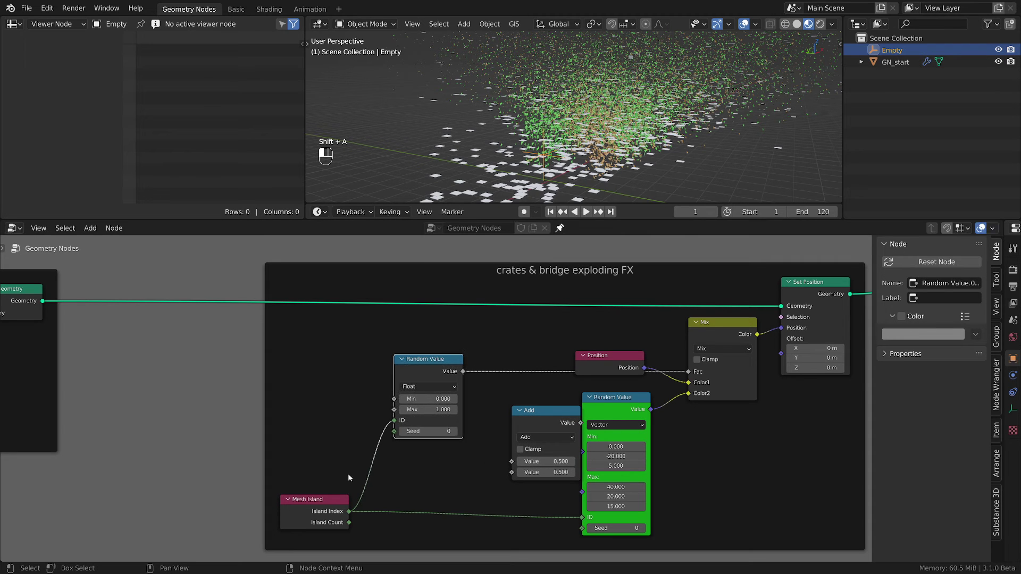
drag(314, 499, 223, 501)
drag(396, 362, 363, 365)
drag(542, 411, 504, 367)
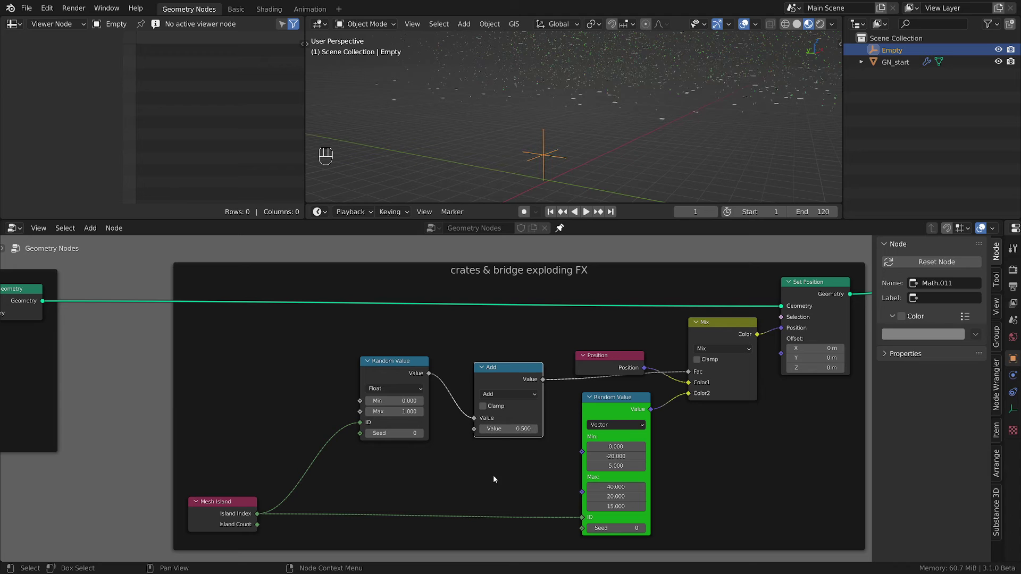
middle_drag(481, 462, 501, 435)
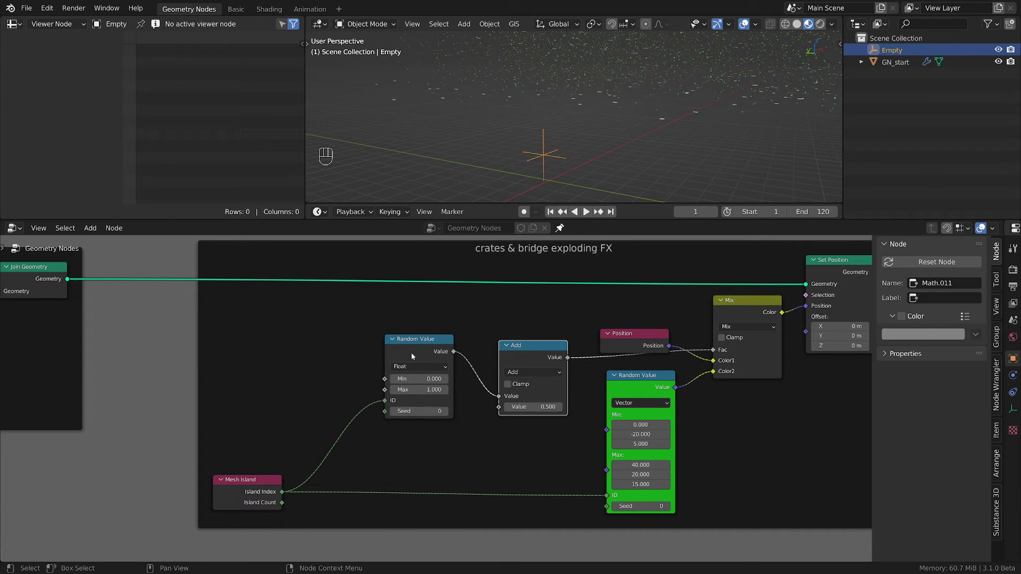
Reroute the float Random Value into the Add node's second Value input and move Random Value lower to match
mouse_move(499, 397)
mouse_down()
mouse_move(487, 413)
mouse_move(498, 406)
mouse_up()
drag(435, 347, 421, 404)
key(shift+a)
key(Escape)
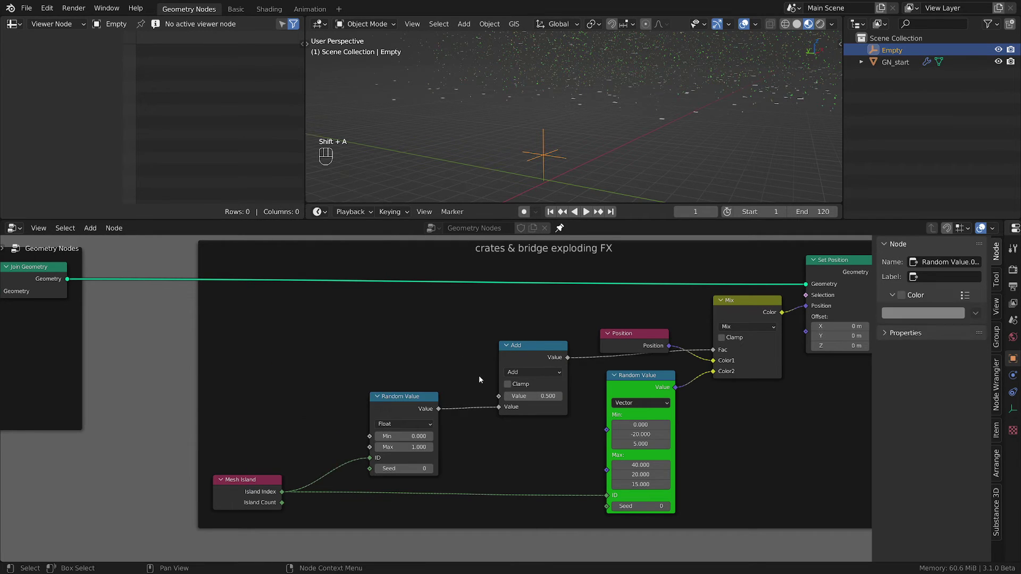
Set the Add node's first value to -1.000 and inspect the crates and bridge in the viewport
drag(541, 398, 513, 398)
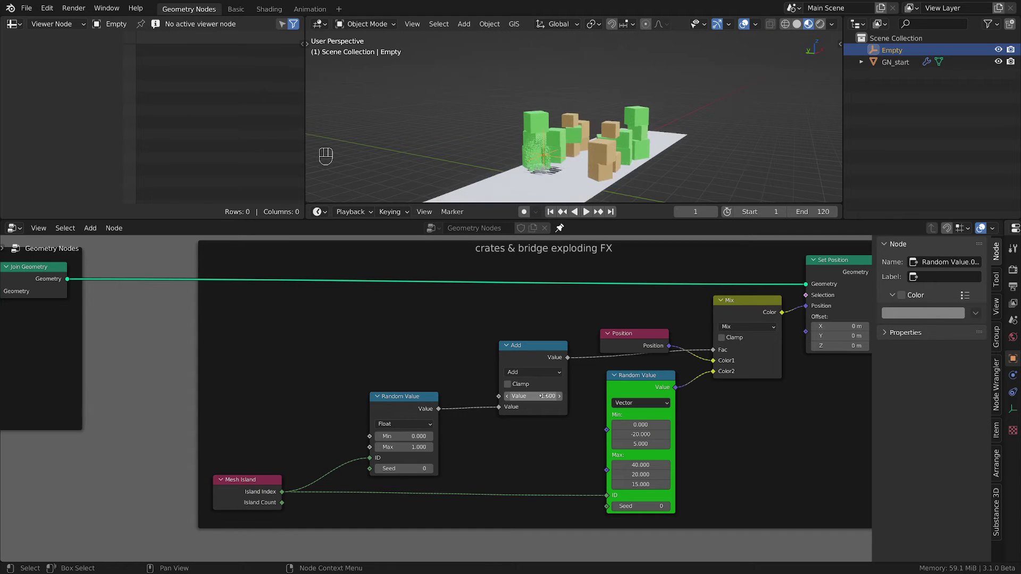
text(1)
key(Return)
scroll(535, 140, up, 2)
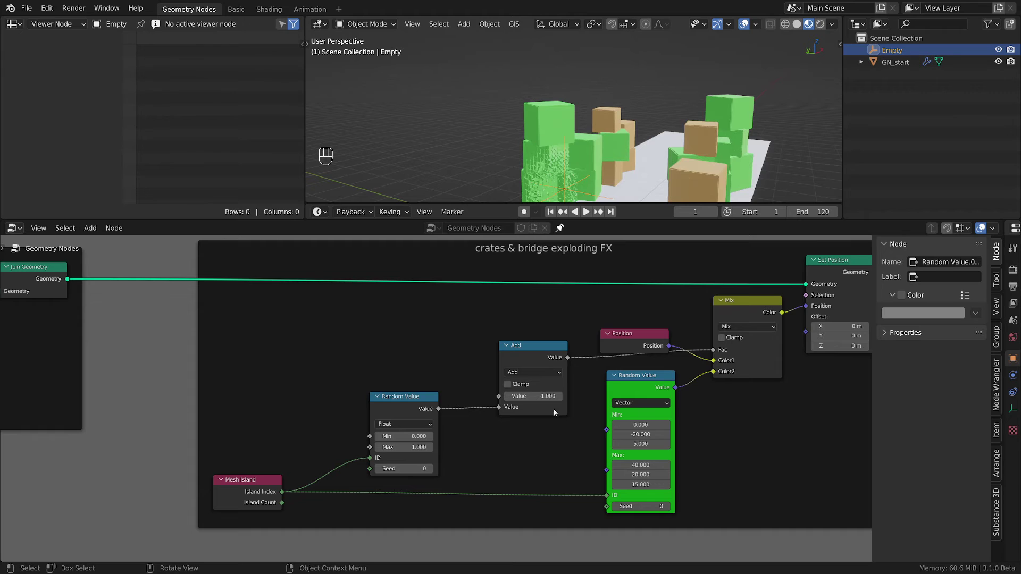
shift+middle_drag(540, 431, 468, 435)
scroll(444, 468, up, 2)
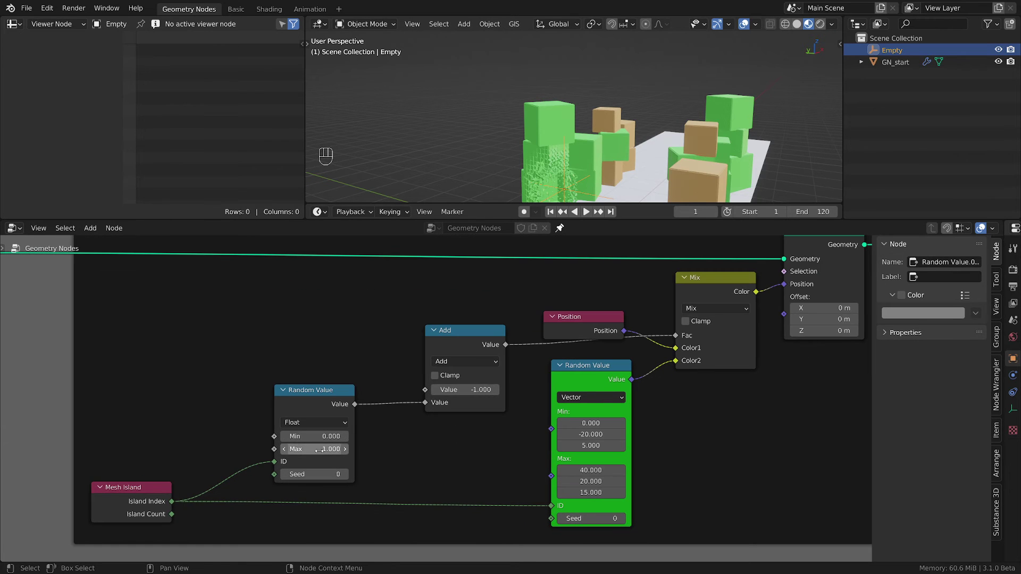
Move the float Random Value node slightly right and the Add node slightly up
drag(320, 398, 328, 393)
drag(464, 333, 467, 326)
middle_drag(627, 168, 637, 184)
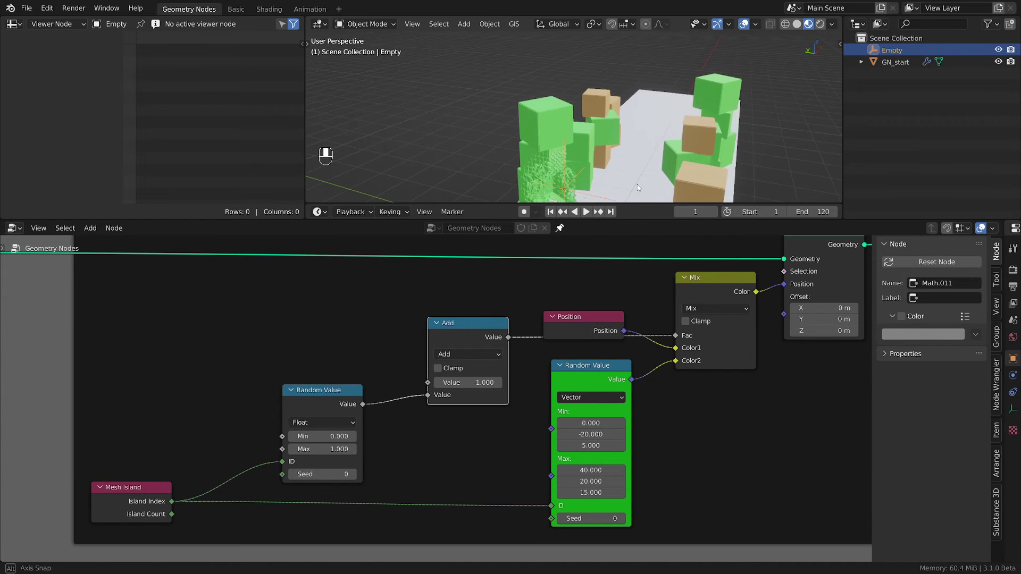
Raise the Add node's first value to preview the explosion, and set it to 0.000
drag(467, 382, 548, 382)
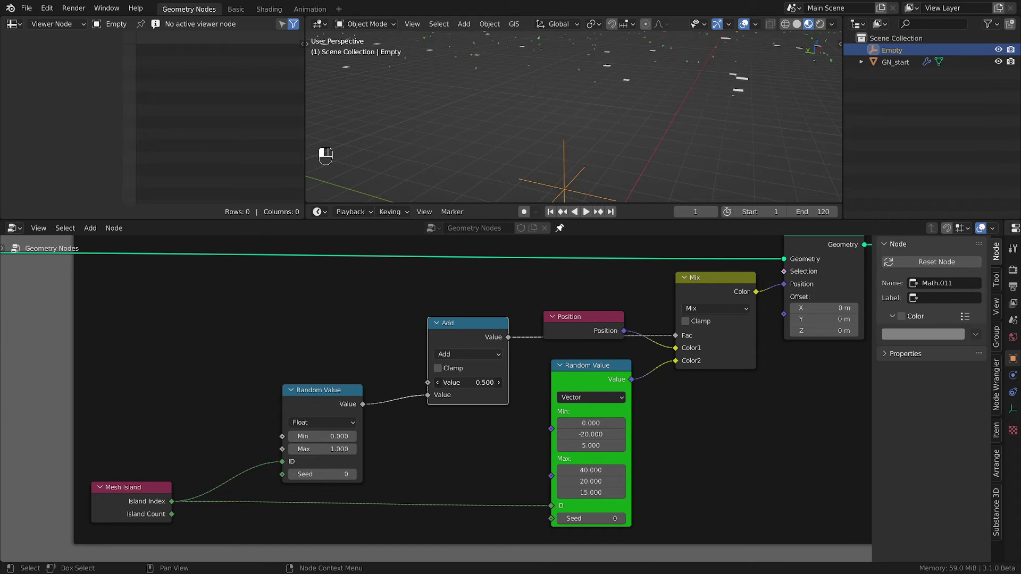
click(468, 382)
text(0)
key(Return)
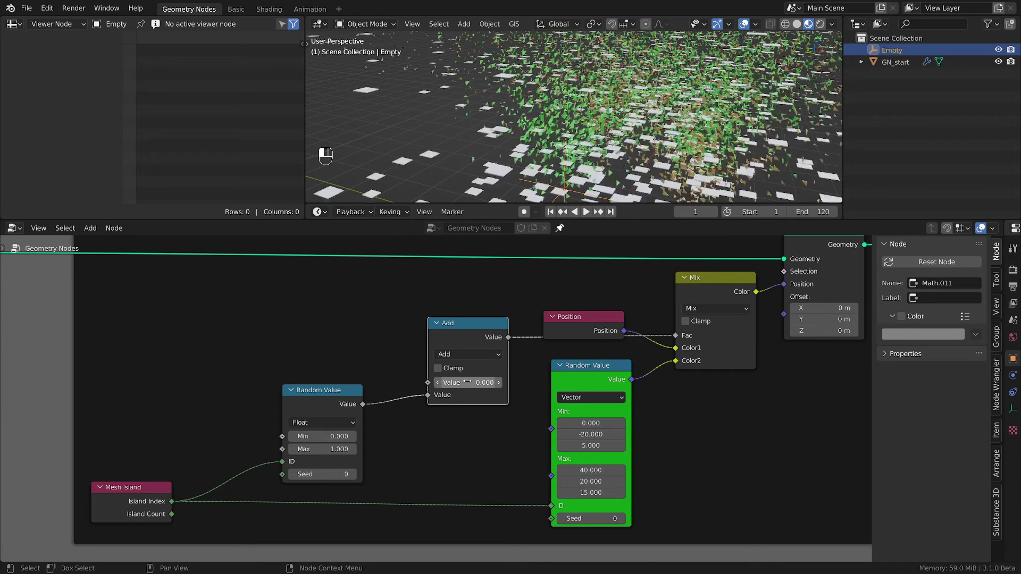
scroll(589, 148, down, 4)
middle_drag(589, 148, 600, 123)
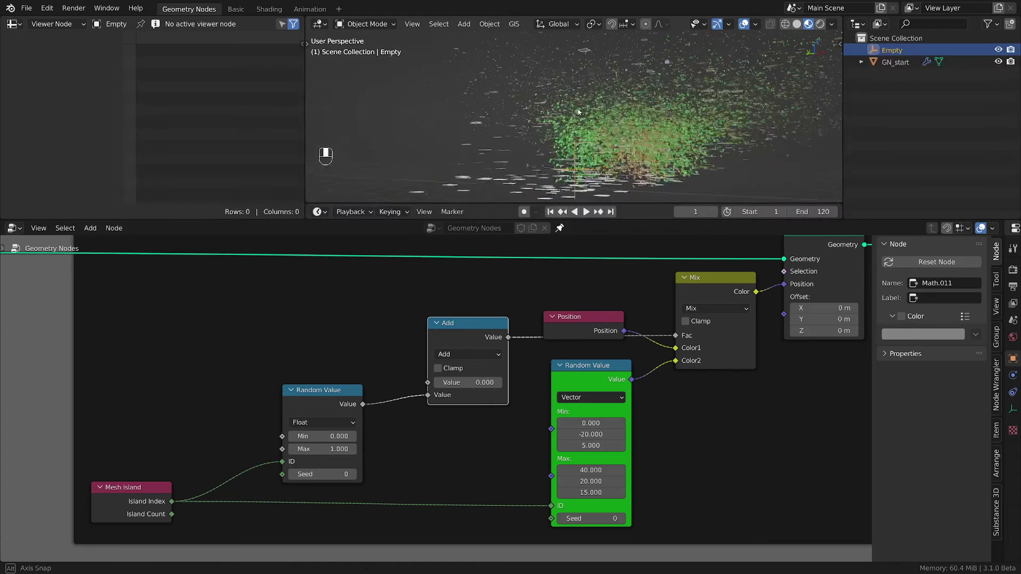
Set the Add node's first value to 1.000 and shift the Add and float Random Value nodes slightly left
drag(472, 323, 461, 313)
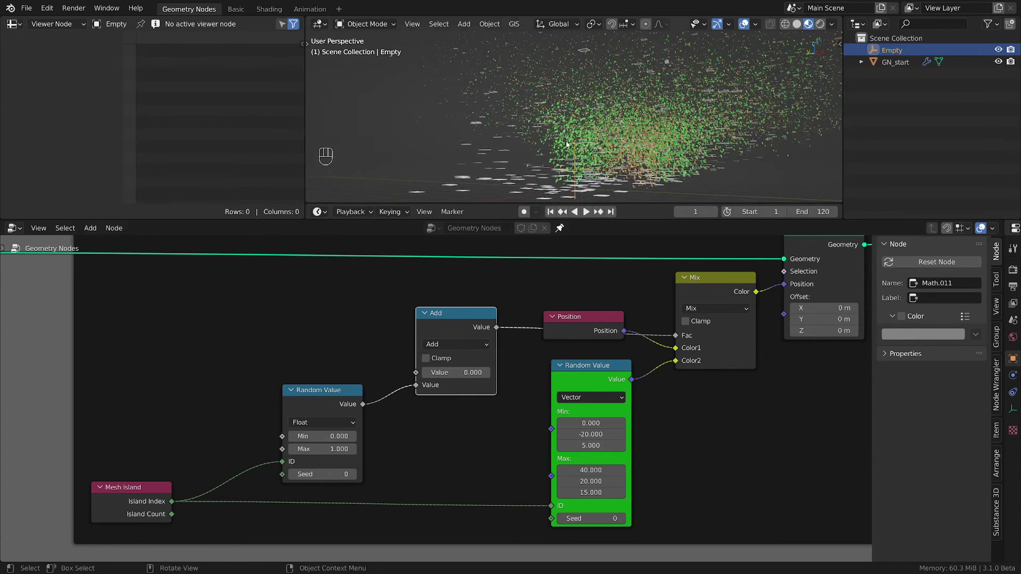
middle_drag(552, 123, 546, 156)
click(461, 373)
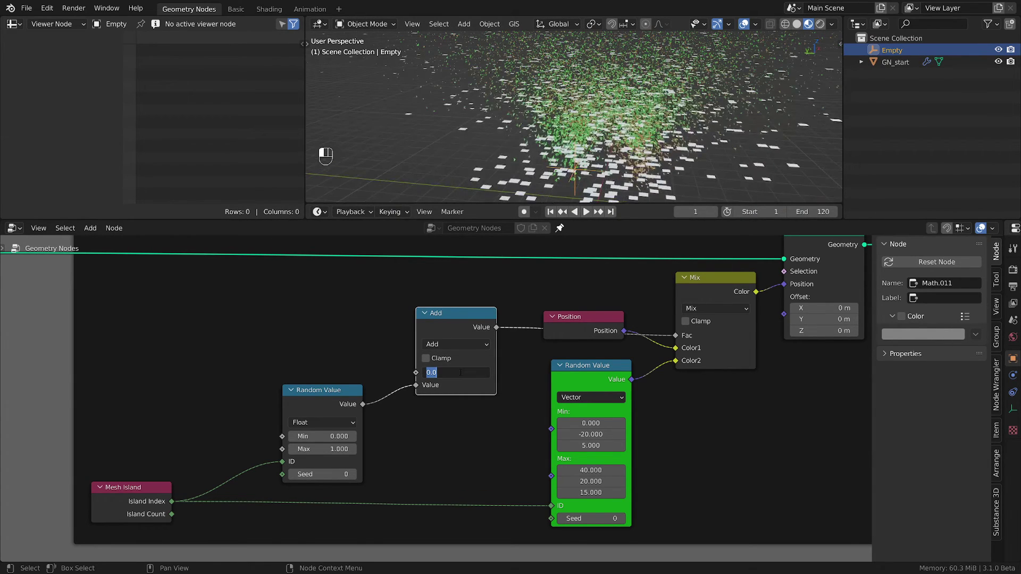
text(1)
key(Return)
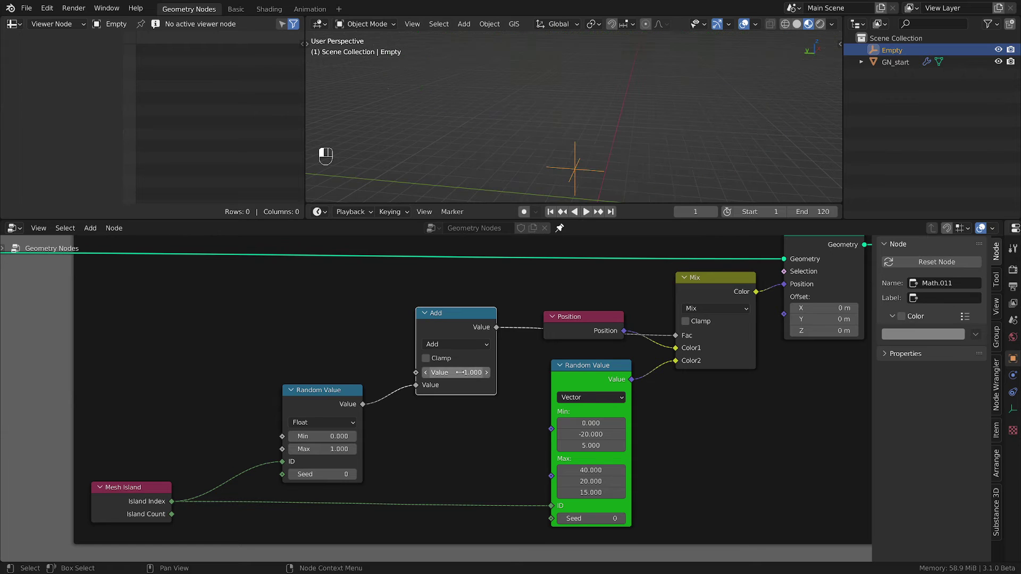
scroll(332, 444, up, 4)
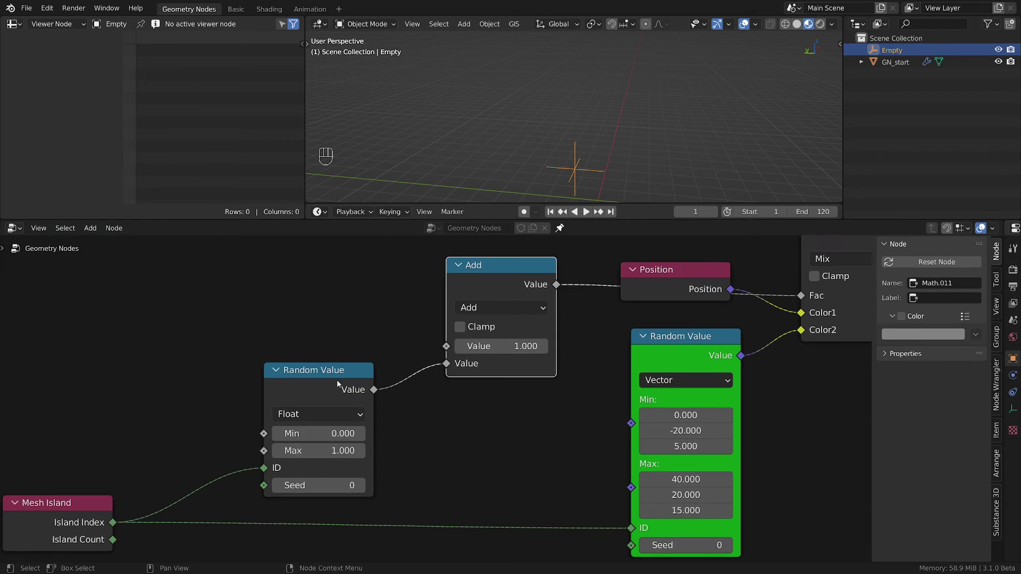
drag(334, 380, 319, 378)
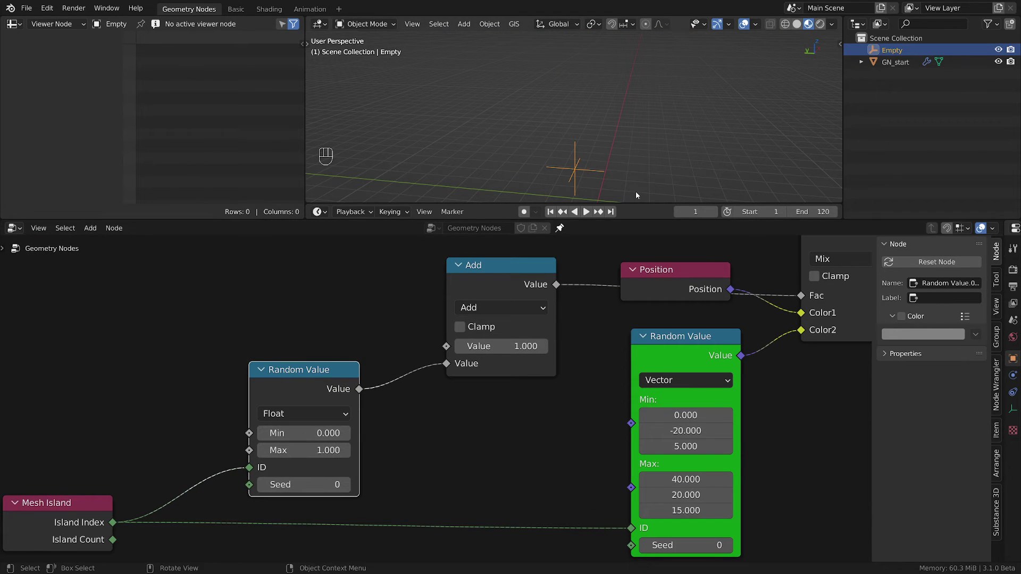
Preview the explosion with the Add node's first value at -0.900, and raise that value to -0.500
shift+middle_drag(636, 192, 624, 147)
mouse_move(524, 348)
mouse_down()
mouse_move(500, 348)
mouse_move(515, 348)
mouse_up()
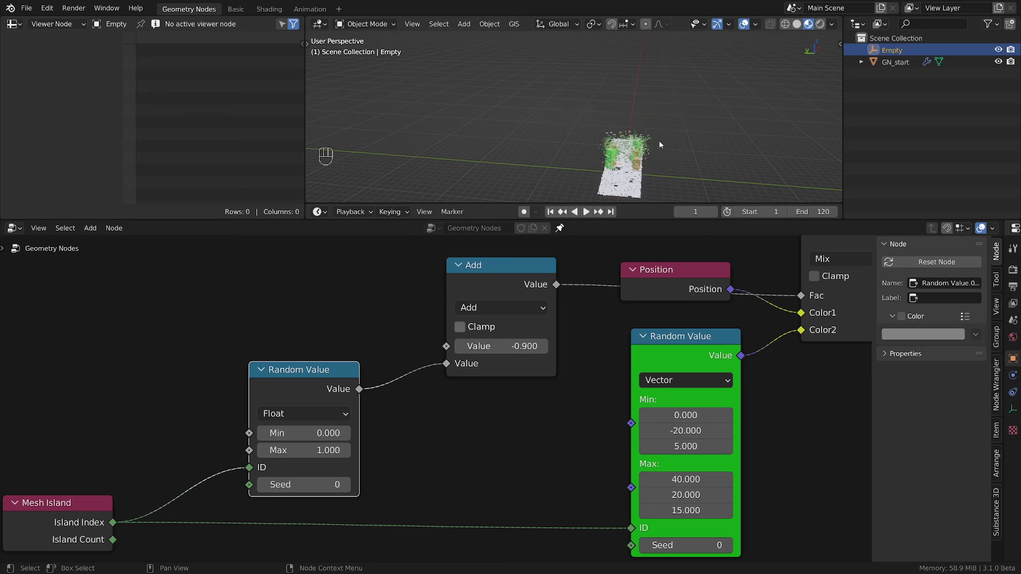
shift+middle_drag(676, 159, 575, 140)
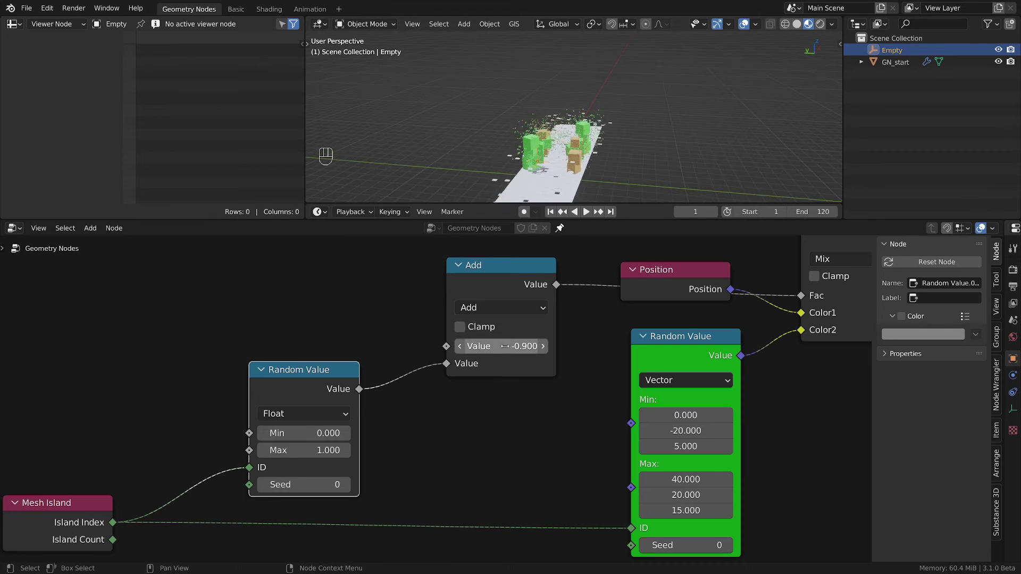
drag(509, 346, 523, 346)
scroll(483, 448, down, 3)
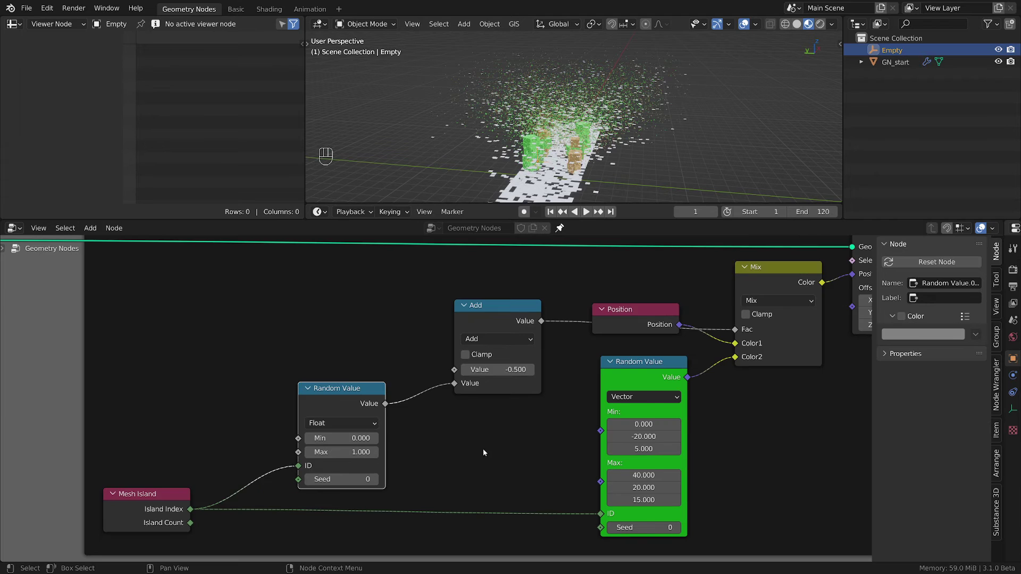
middle_drag(482, 449, 563, 433)
drag(419, 378, 424, 383)
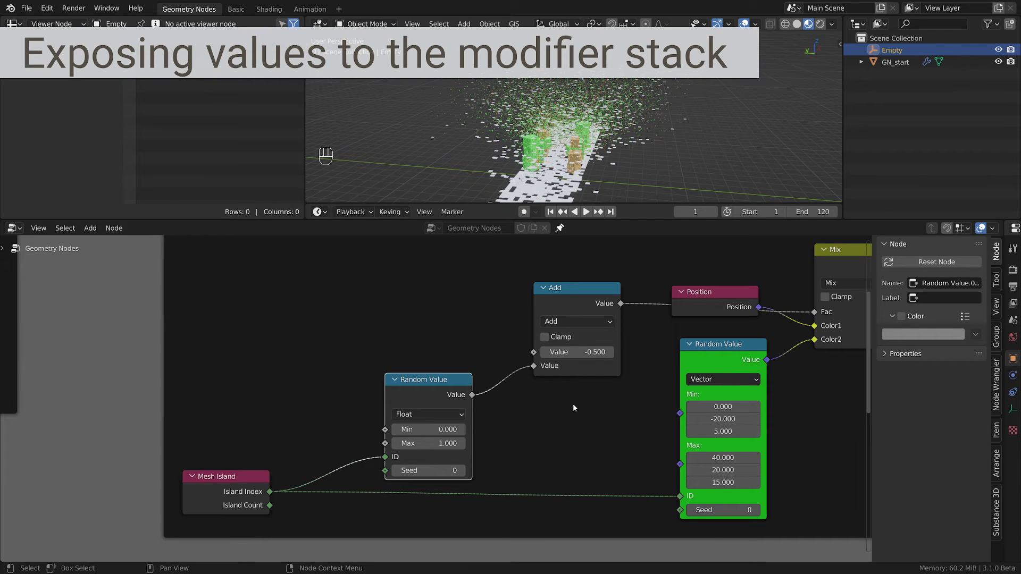
Add a Group Input node above the Mesh Island node and give it a bright green custom color
scroll(247, 334, down, 2)
key(shift+a)
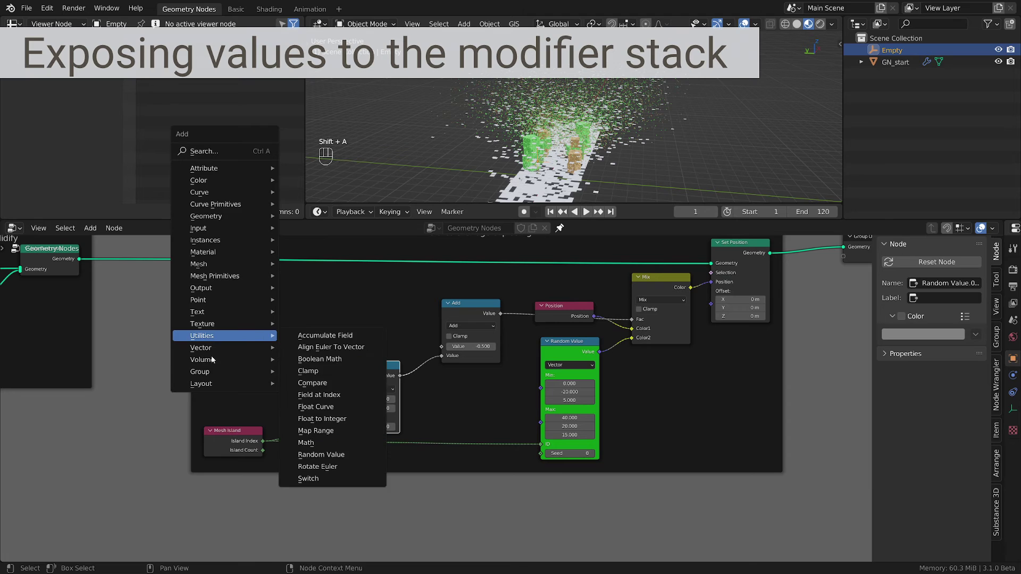
mouse_move(250, 372)
click(318, 400)
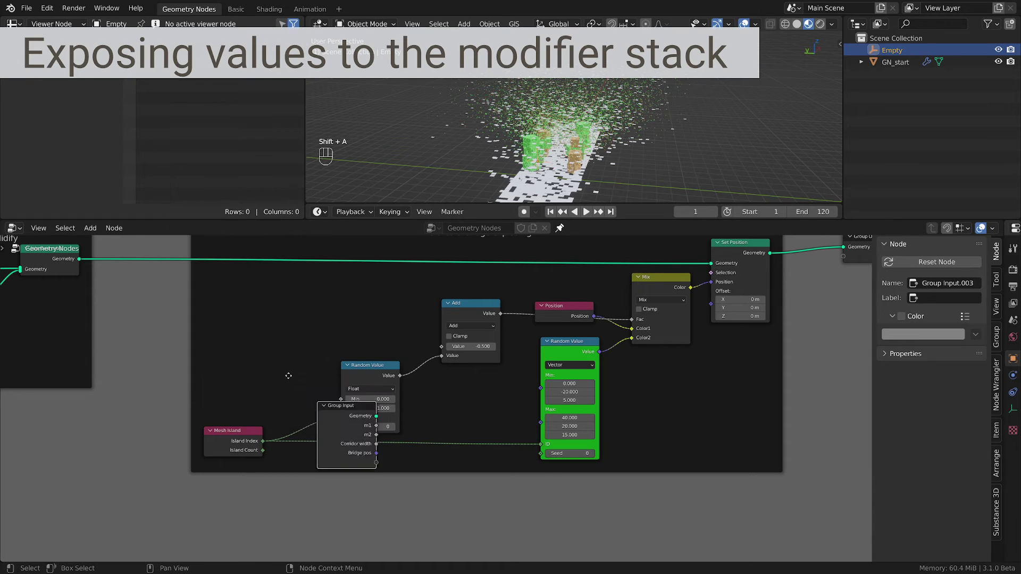
click(901, 316)
click(922, 334)
drag(891, 229, 866, 192)
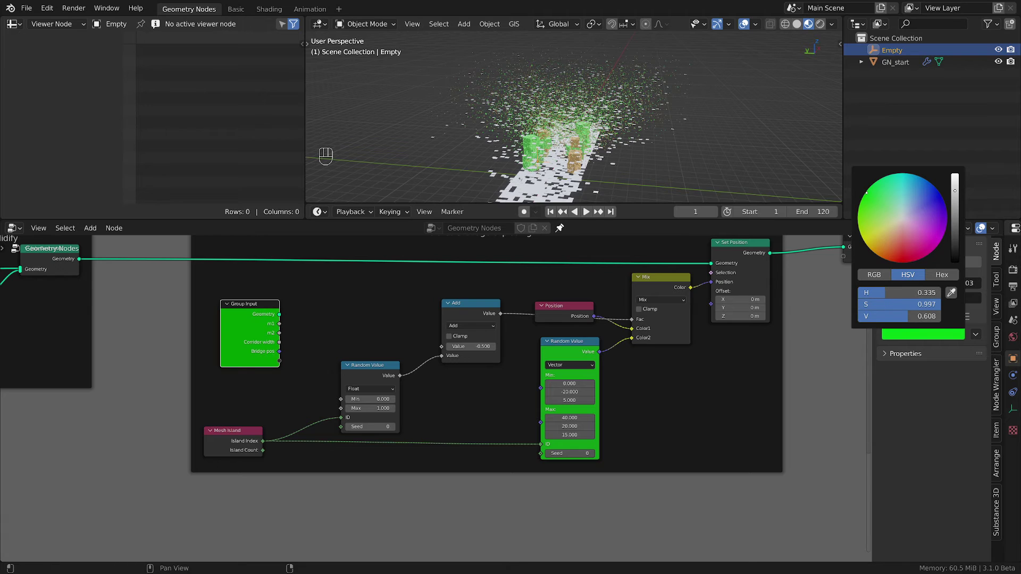
Connect the Add node's first value to the Group Input's empty socket and rename the new group input "Expoding FX"
scroll(451, 433, up, 2)
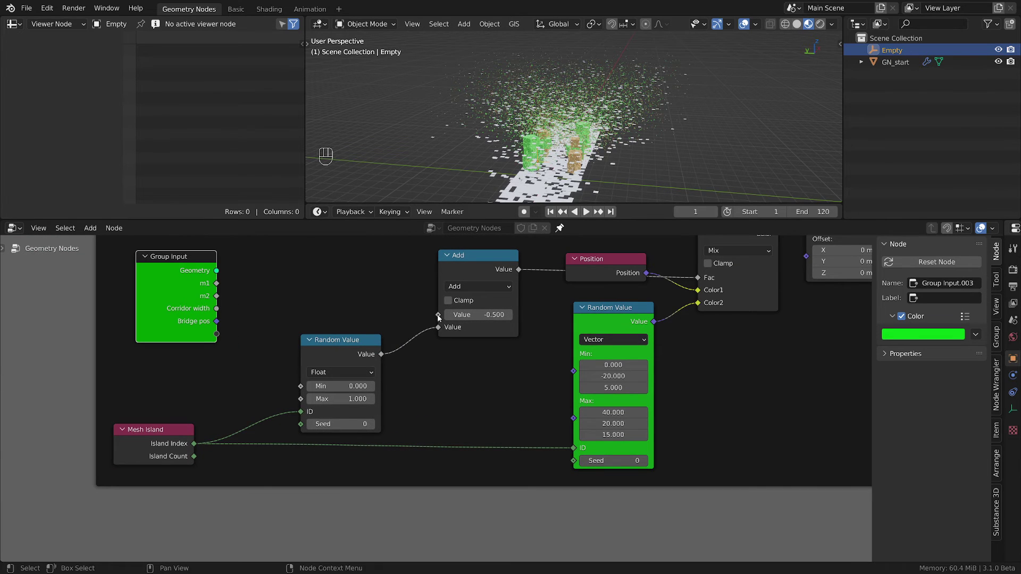
drag(438, 315, 216, 334)
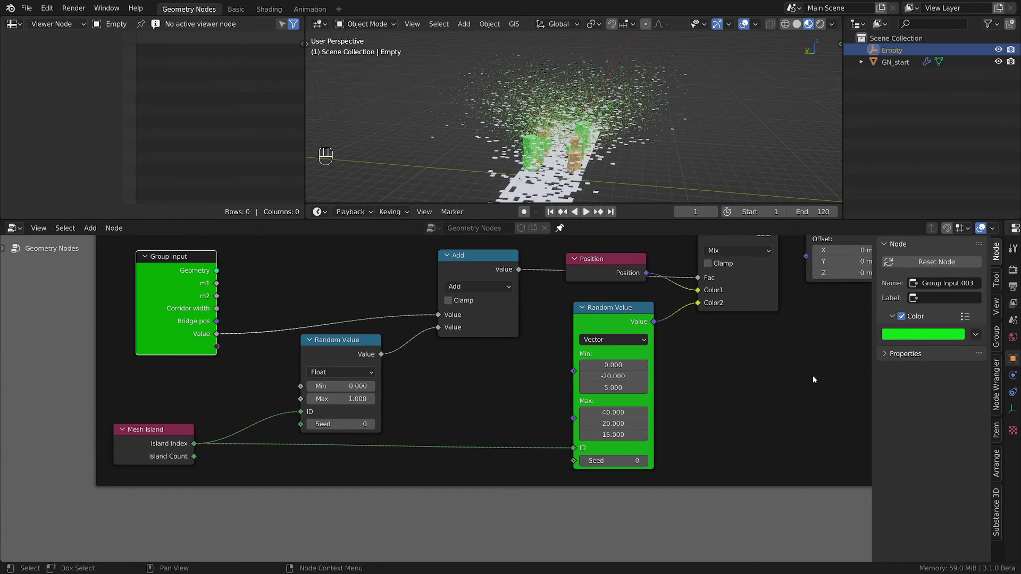
key(n)
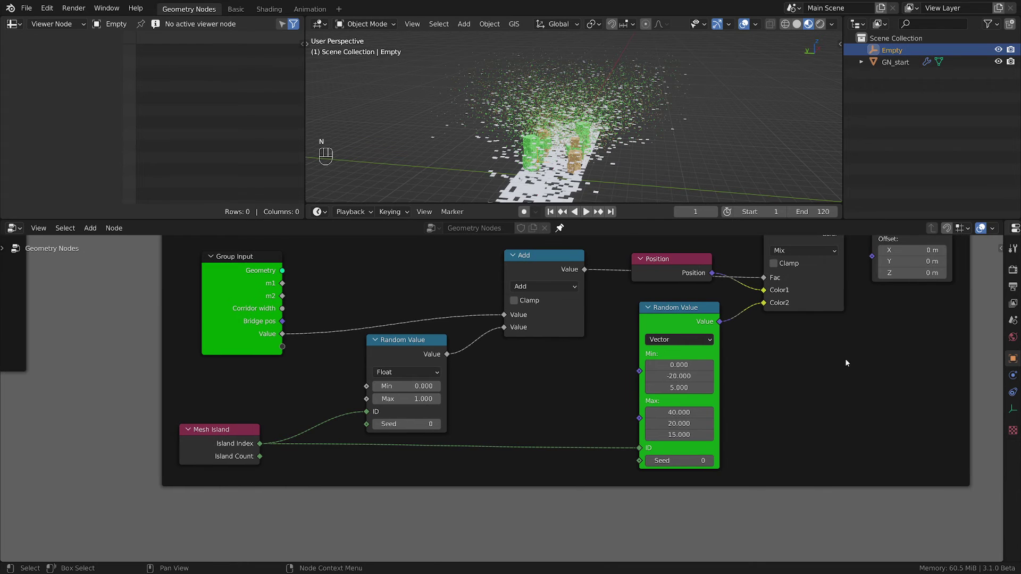
key(n)
click(996, 338)
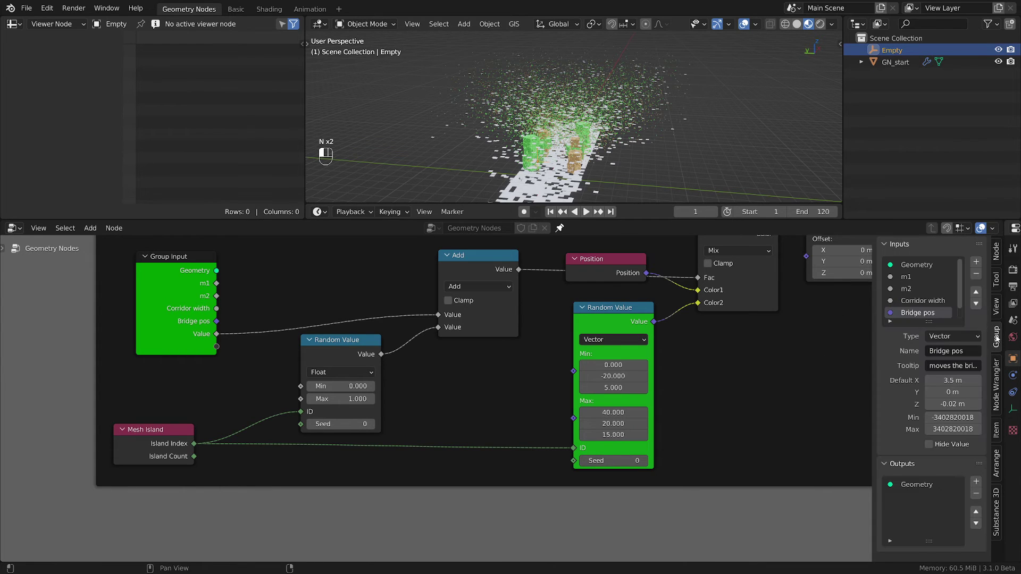
scroll(921, 311, down, 1)
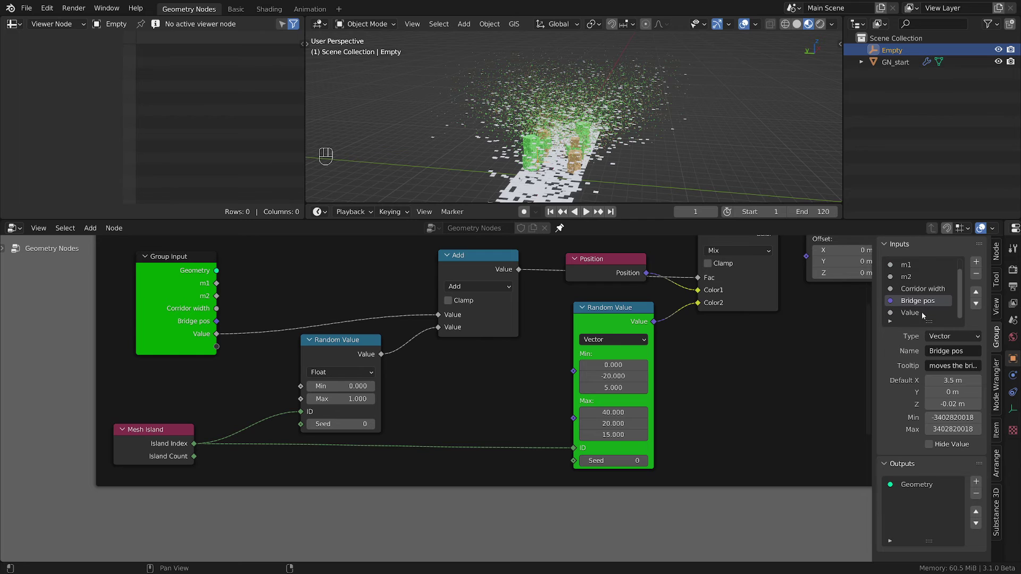
double_click(910, 313)
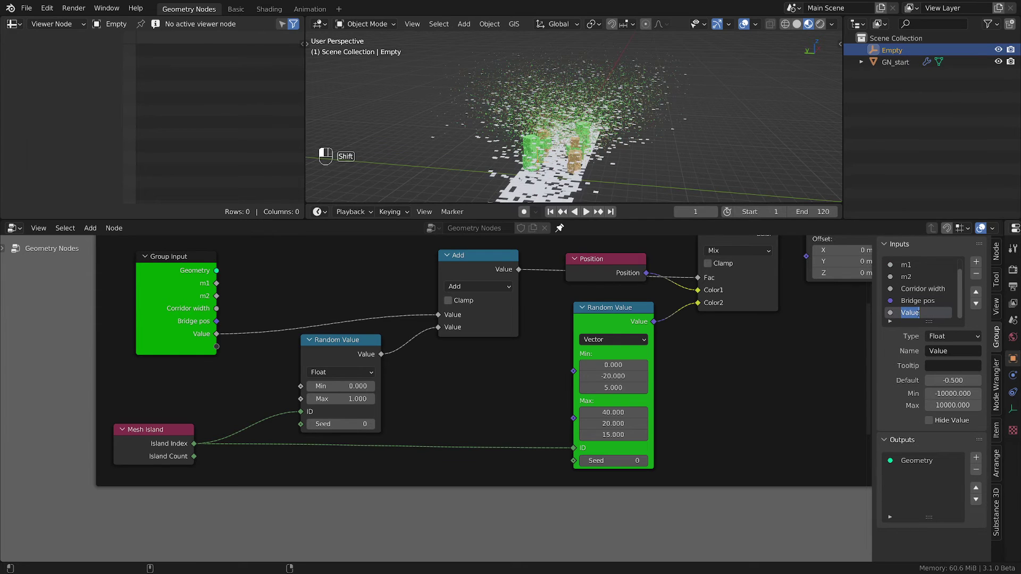
text(Expoding FX)
key(Return)
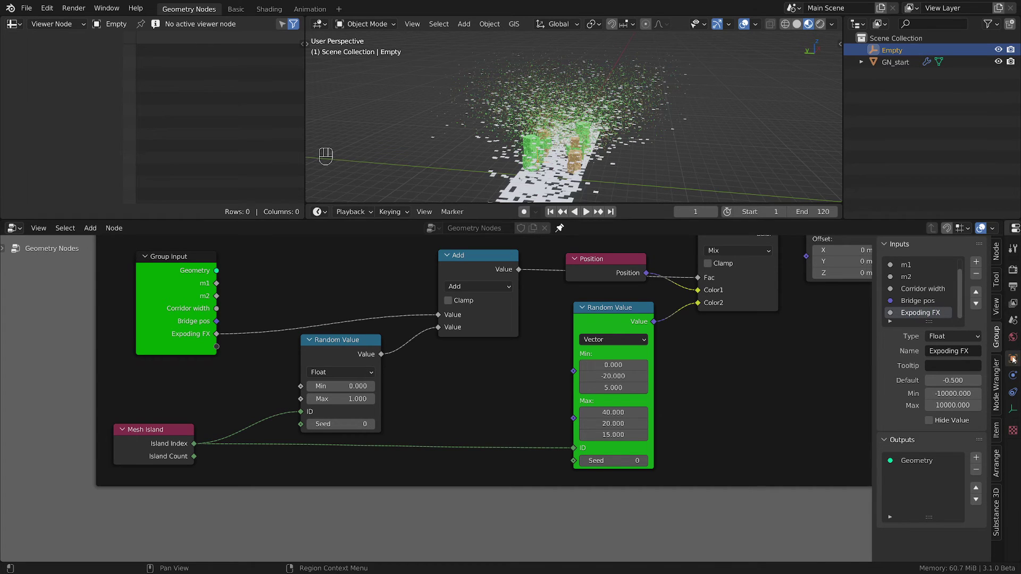
Widen the properties editor and set the Expoding FX group input's minimum to 0 and maximum to 1
drag(1001, 347, 822, 348)
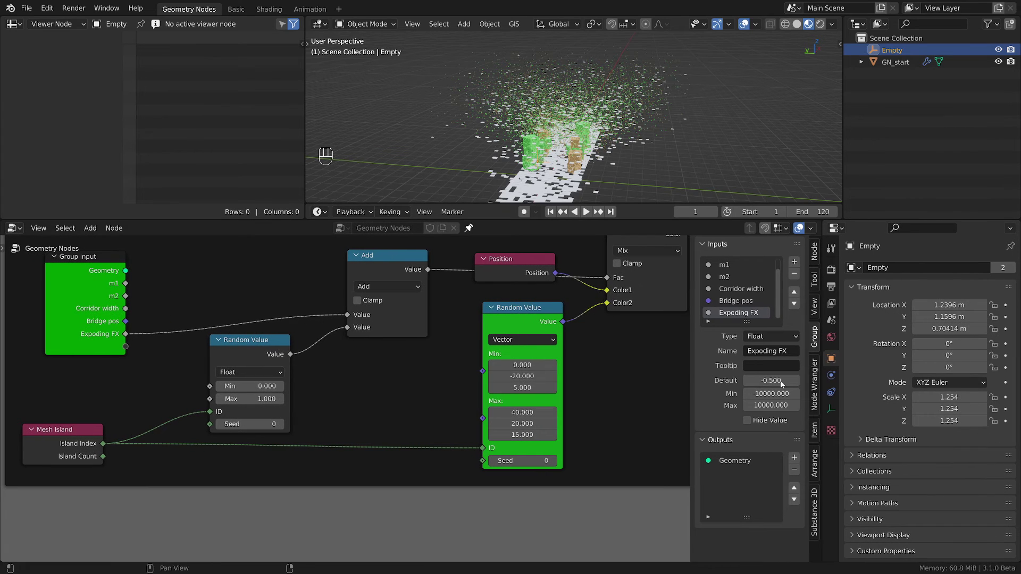
click(771, 394)
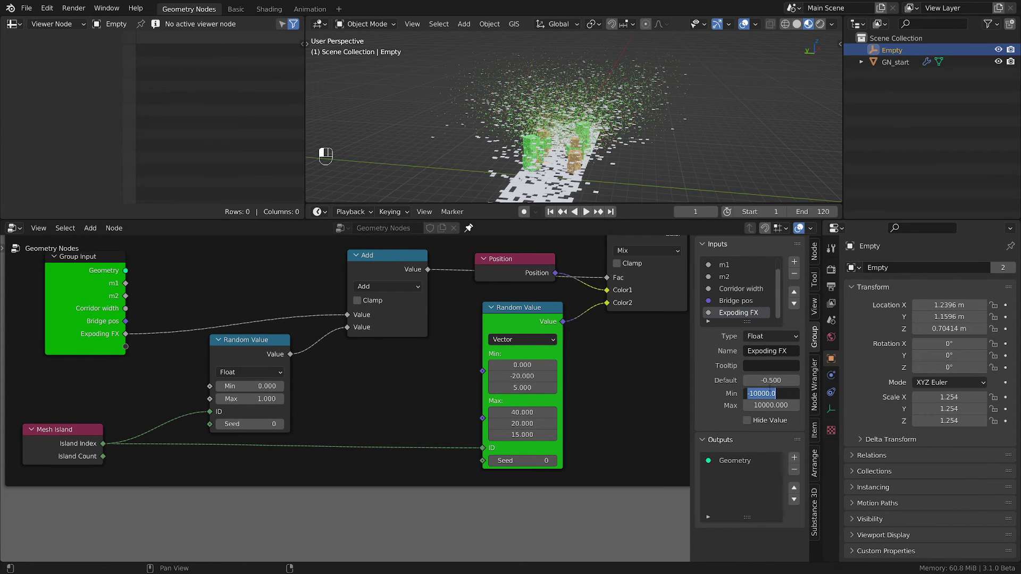
text(0)
key(Return)
click(773, 405)
text(1)
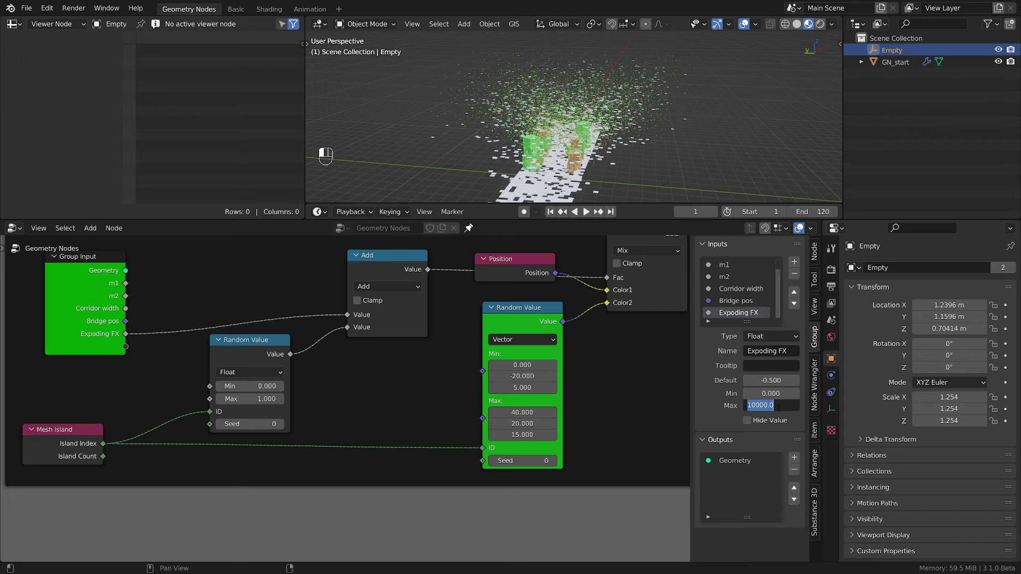
key(Return)
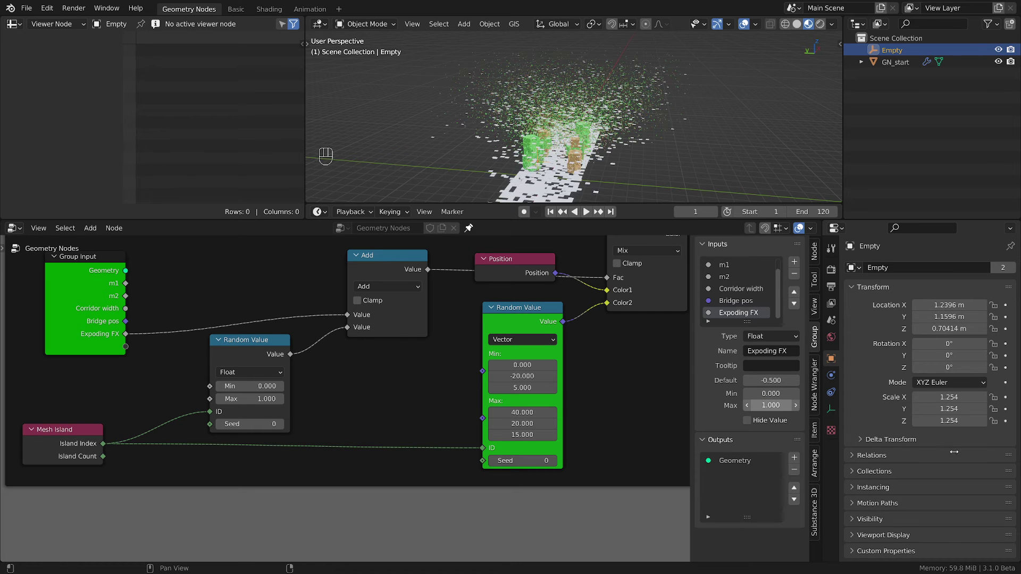
Select GN_start, show its modifiers, and set Expoding FX to 0.000 in the Geometry Nodes modifier
click(893, 64)
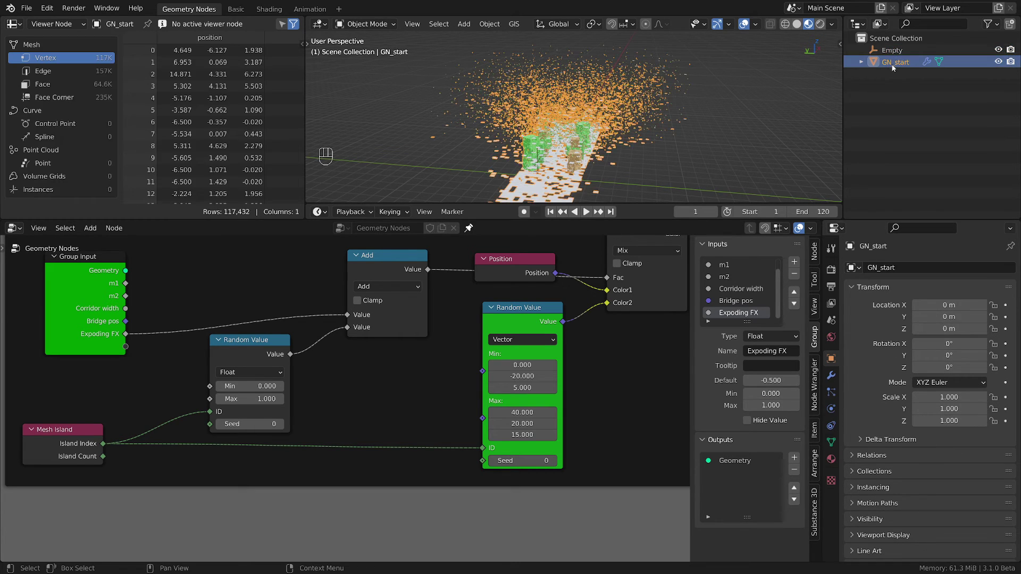
click(831, 375)
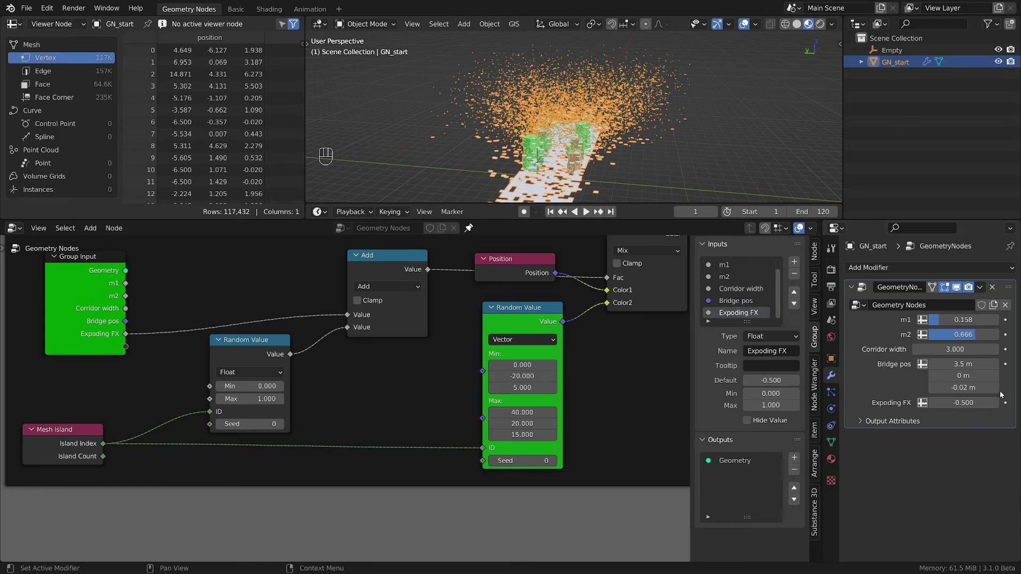
drag(952, 404, 978, 404)
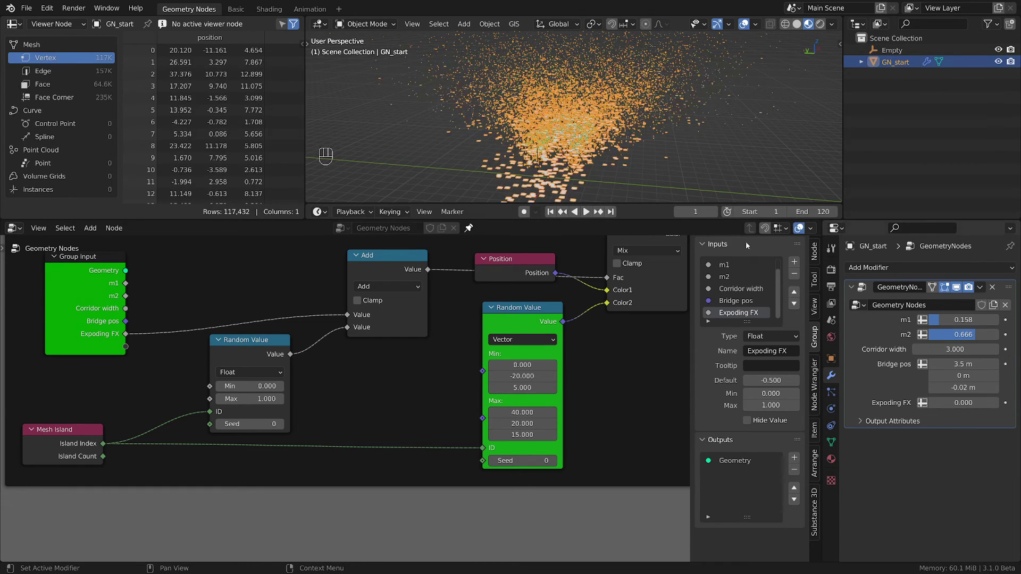
middle_drag(611, 132, 610, 101)
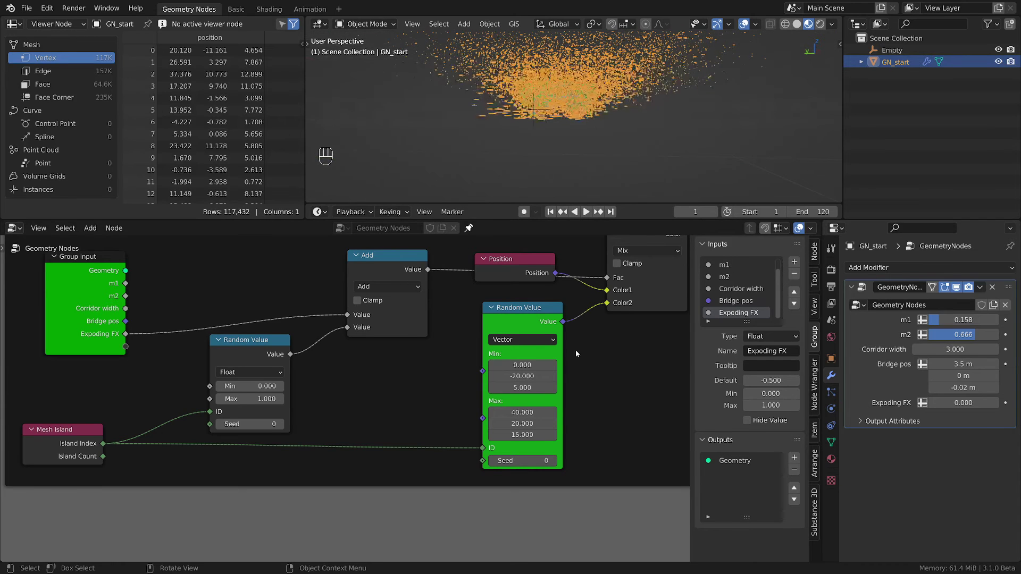
Move the float Random Value node down and the Group Input node slightly up and left to make room
middle_drag(268, 355, 343, 426)
drag(315, 417, 317, 451)
drag(166, 347, 161, 332)
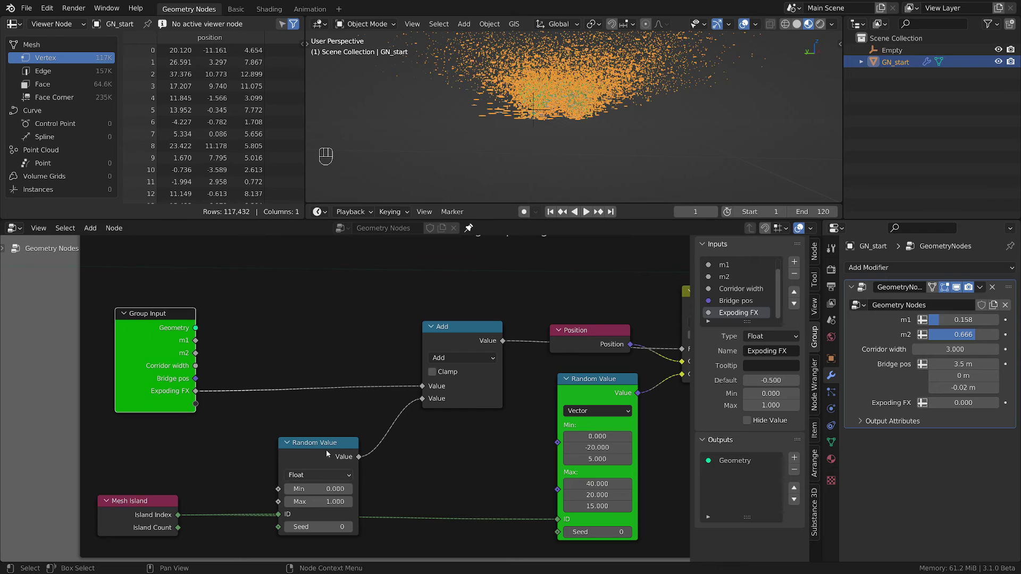
middle_drag(297, 408, 328, 413)
Insert a Map Range node on the link between Expoding FX and the Add node, and space it from the neighbouring nodes
click(304, 412)
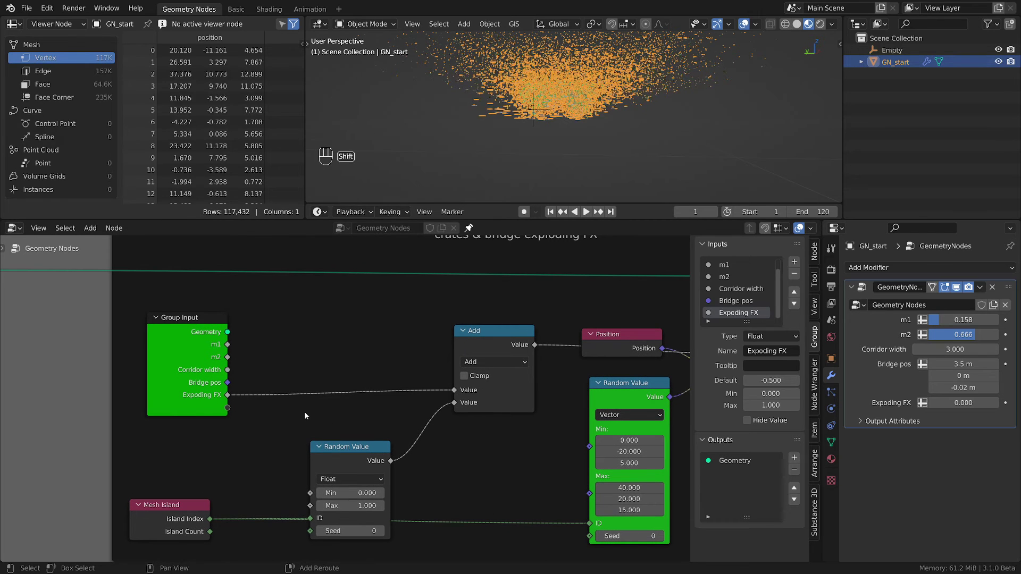
key(shift+a)
mouse_move(262, 379)
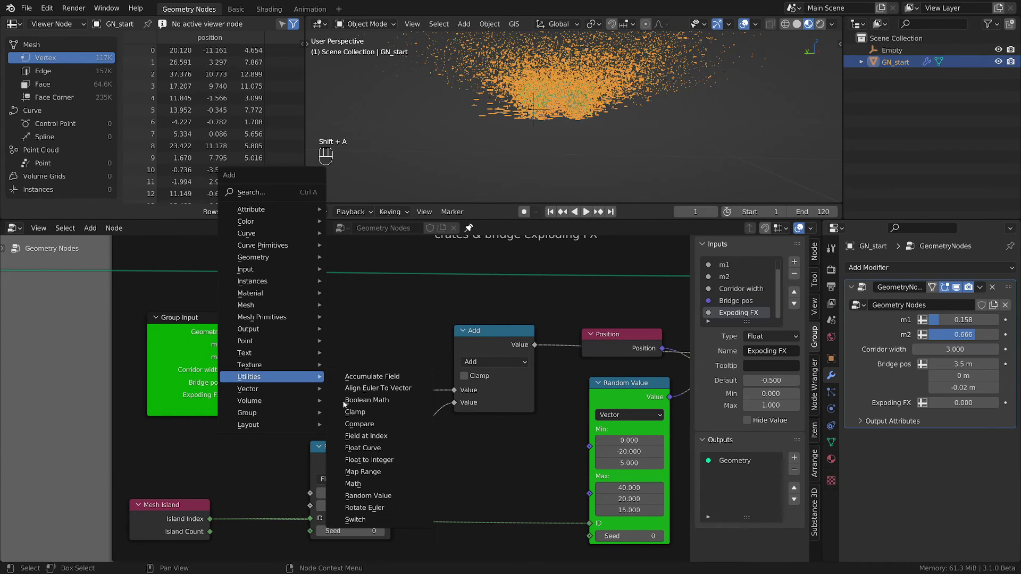
click(363, 472)
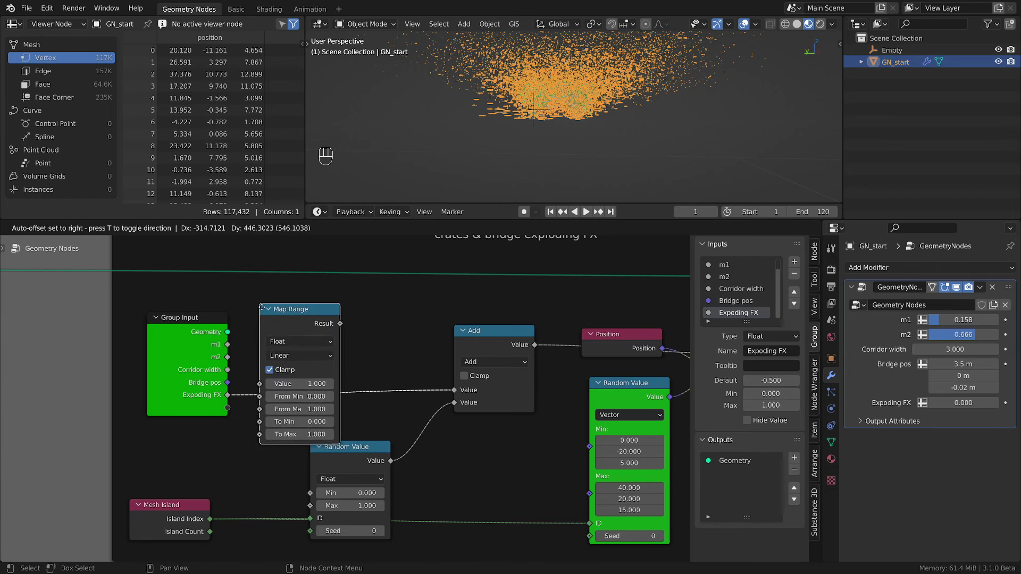
click(308, 365)
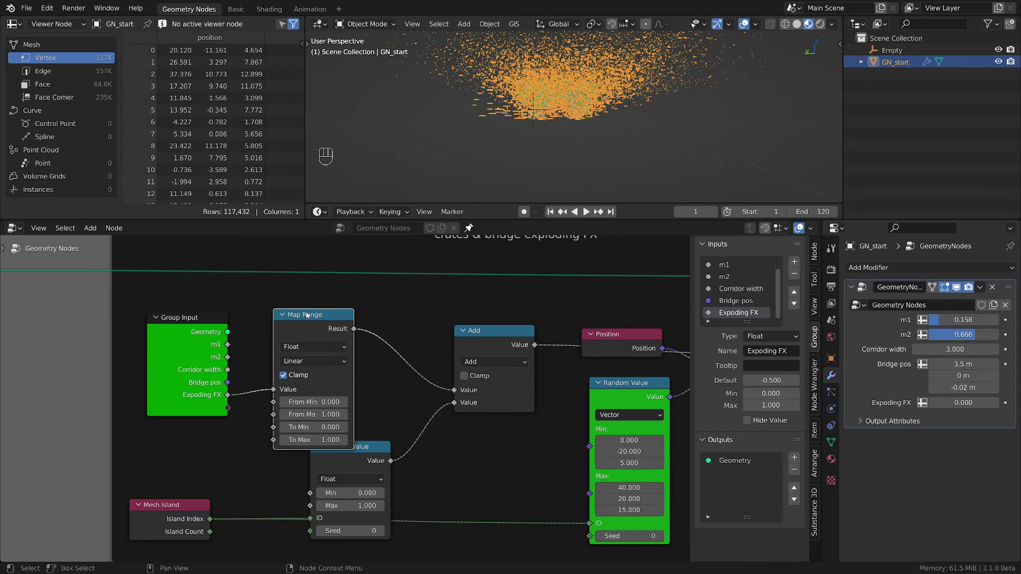
drag(306, 315, 308, 301)
scroll(357, 461, up, 2)
drag(169, 342, 165, 342)
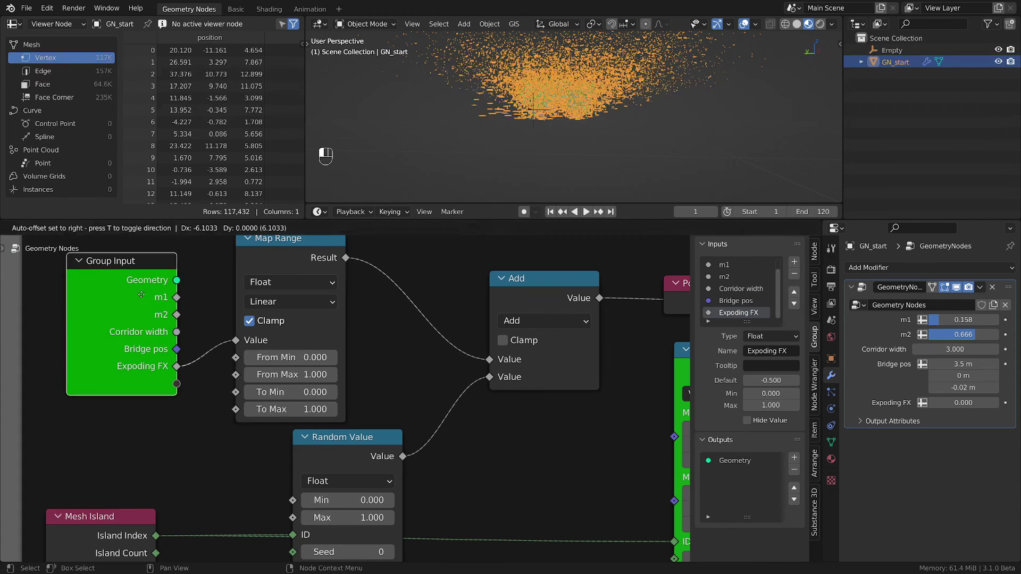
Set the Map Range node's To Min value to -1
click(307, 393)
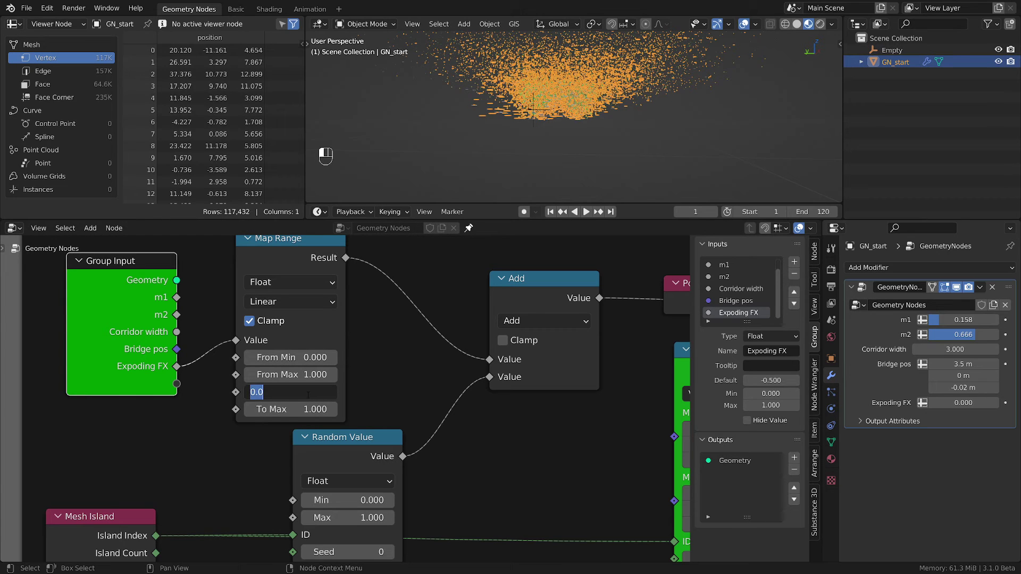
text(-1)
key(Return)
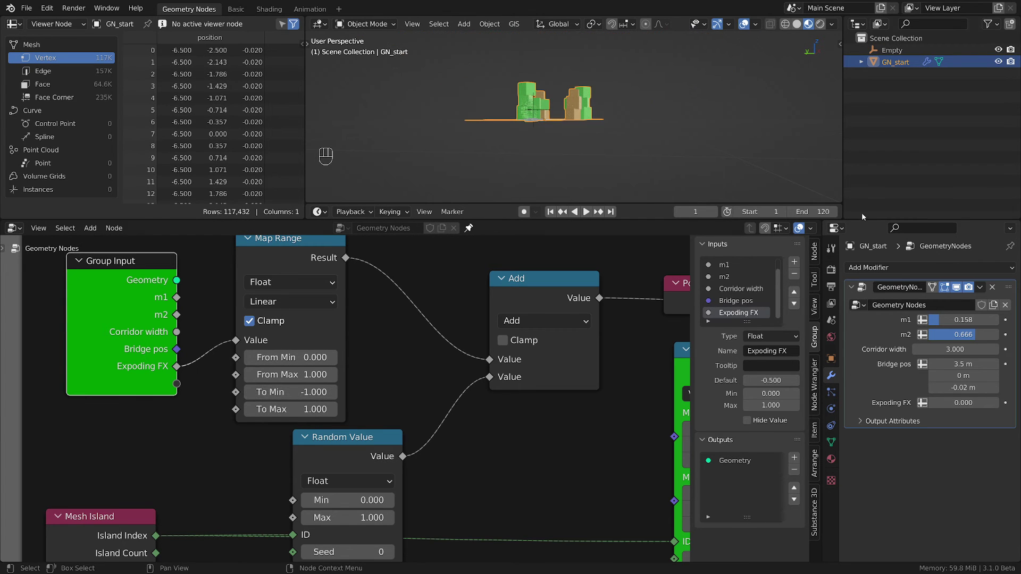
Raise the modifier's Expoding FX value to 0.460 and inspect the exploding crates and bridge up close
middle_drag(622, 120, 615, 147)
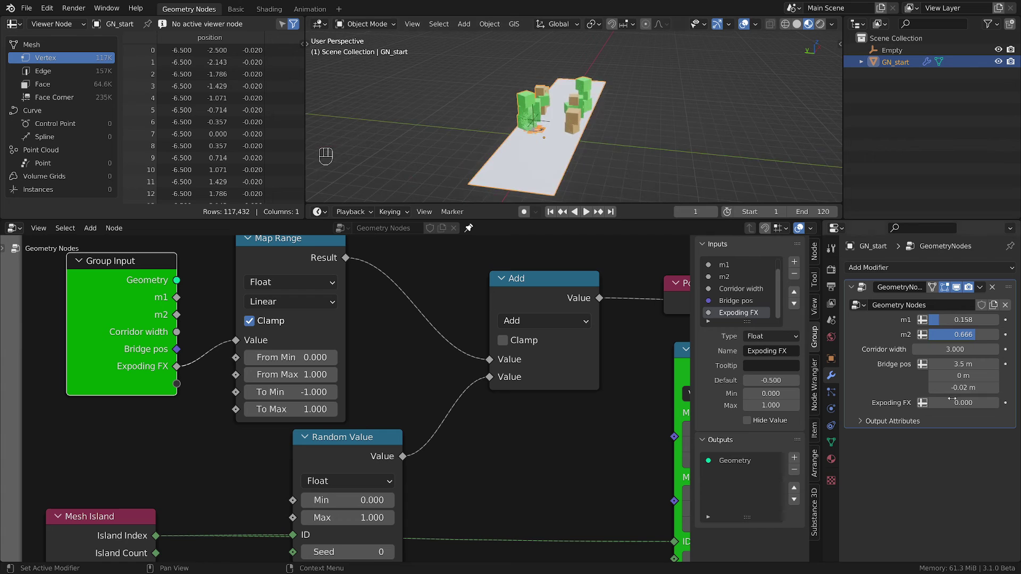
mouse_move(959, 403)
mouse_down()
mouse_move(994, 403)
mouse_move(959, 403)
mouse_move(993, 403)
mouse_move(959, 403)
mouse_move(975, 403)
mouse_up()
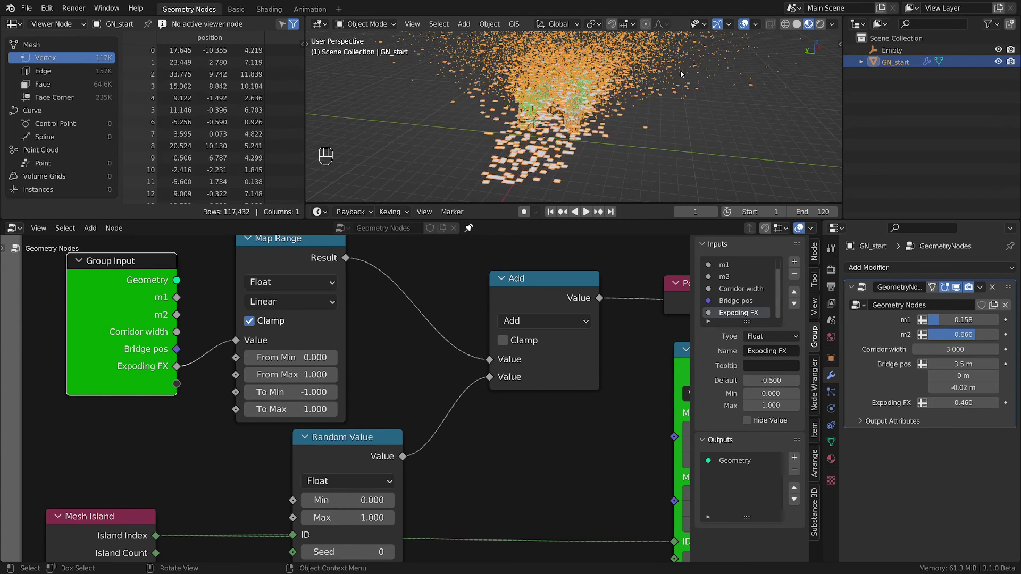
middle_drag(681, 73, 622, 94)
shift+middle_drag(590, 85, 550, 136)
scroll(547, 139, up, 3)
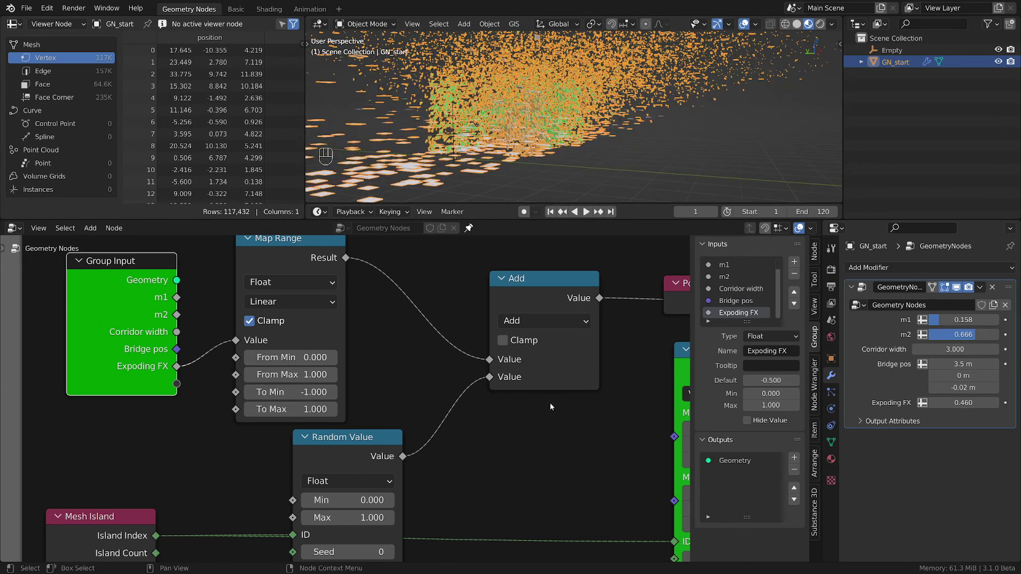
Set the Expoding FX group input's default to 0 and return the modifier's Expoding FX value to 0.000
click(771, 381)
text(0)
key(Return)
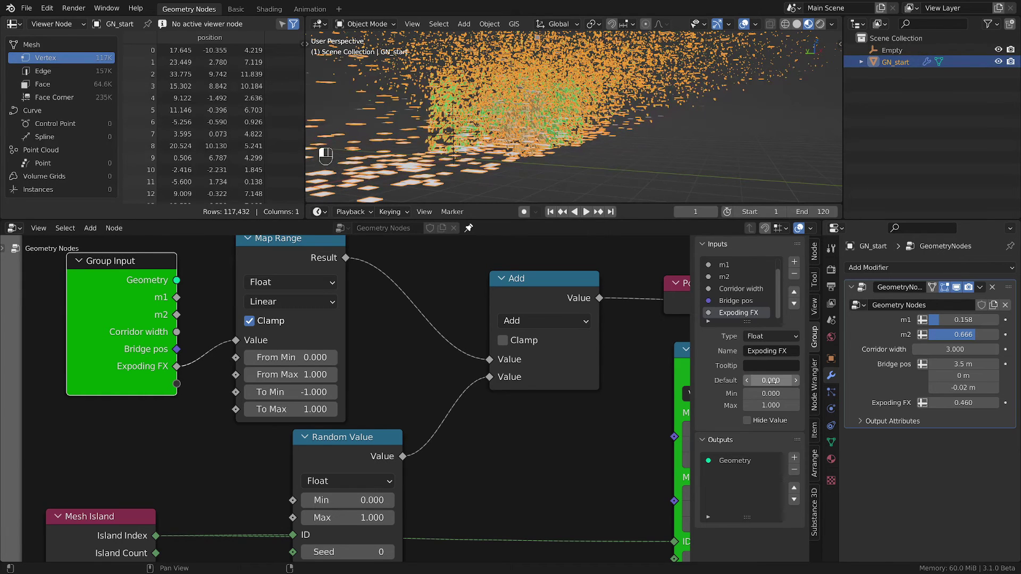
drag(973, 403, 797, 399)
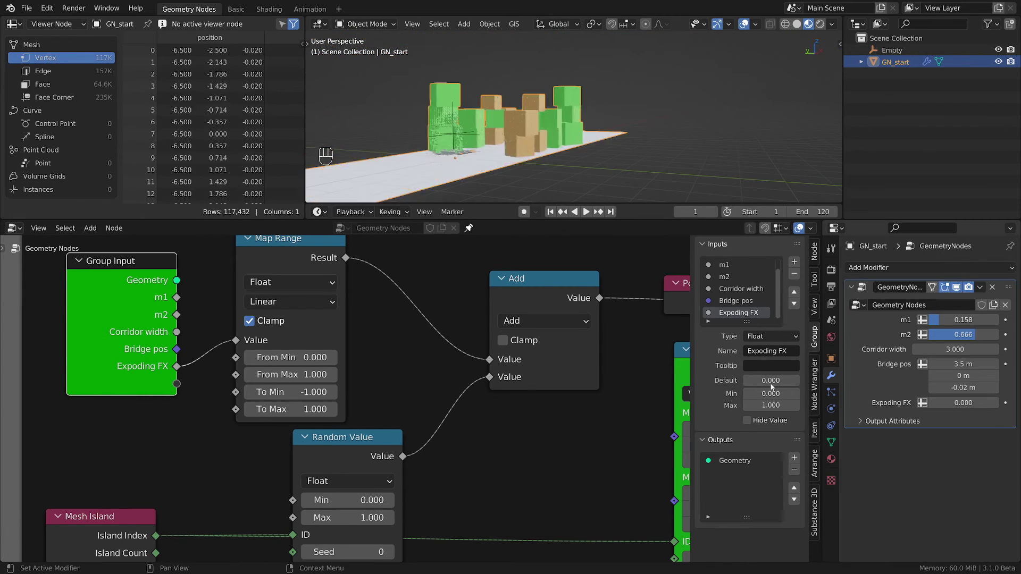
Raise the modifier's Expoding FX value to 0.440 and view the exploding crates and bridge from another angle
middle_drag(595, 106, 526, 146)
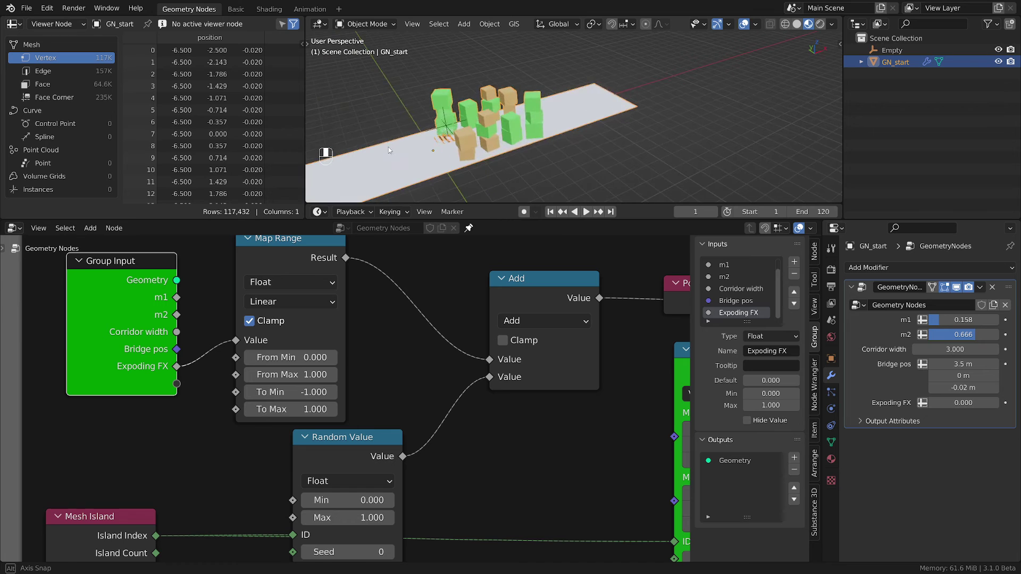
mouse_move(963, 403)
mouse_down()
mouse_move(1018, 404)
mouse_move(951, 403)
mouse_up()
middle_drag(568, 122, 532, 133)
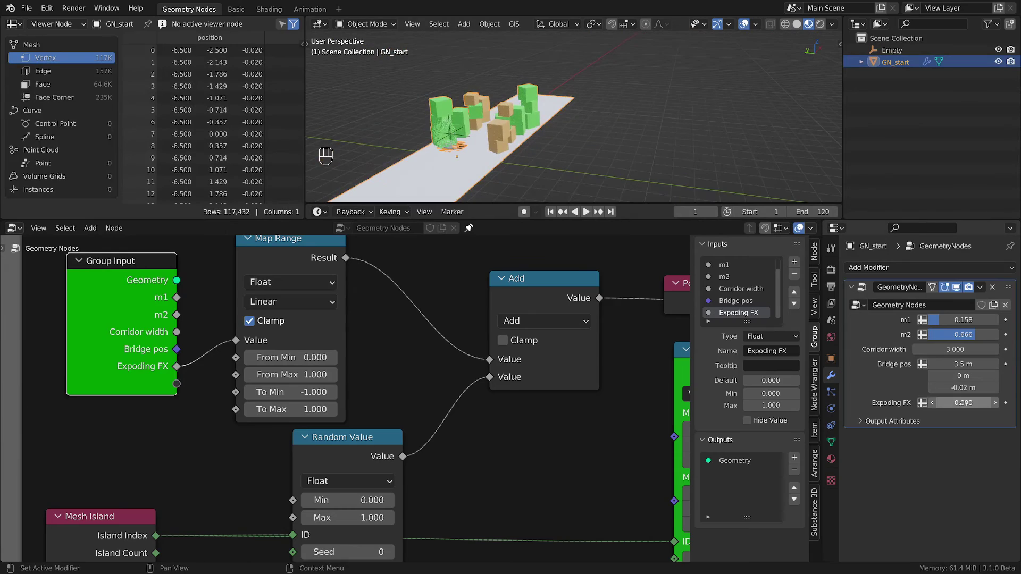
drag(957, 402, 997, 402)
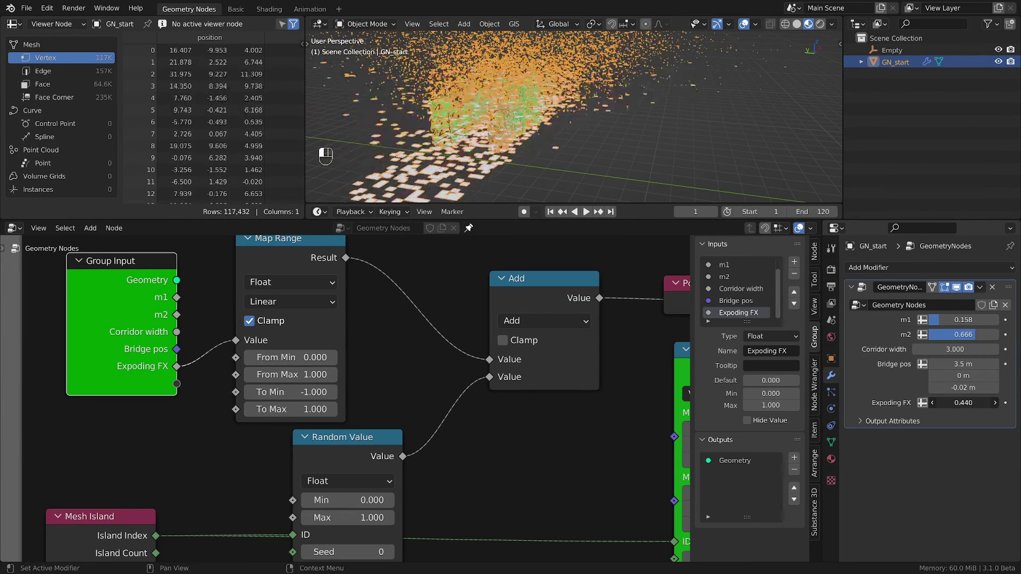
middle_drag(549, 148, 449, 137)
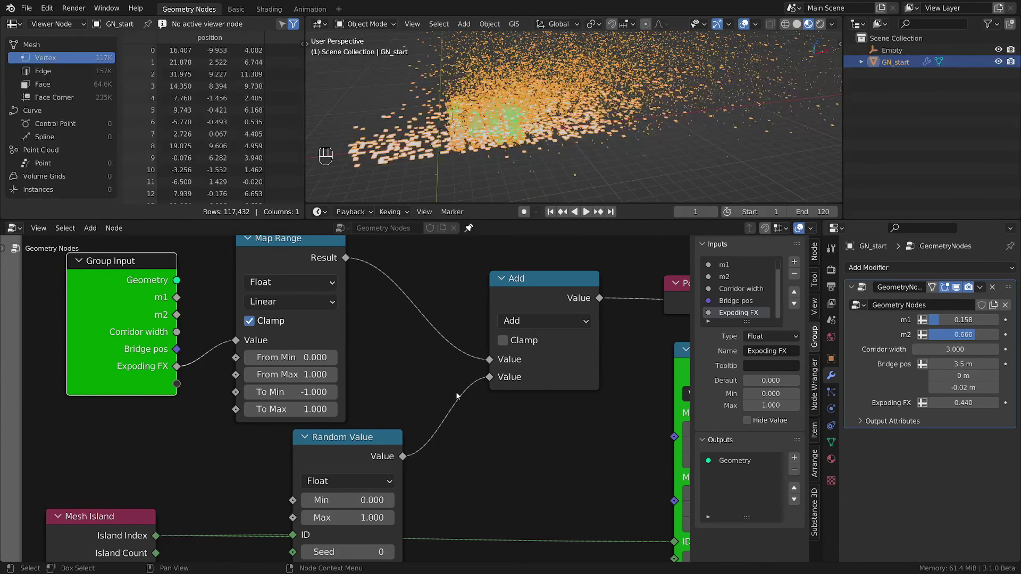
Tidy the Map Range, Mesh Island and both Random Value nodes within the crates & bridge exploding FX frame
scroll(455, 392, down, 2)
click(340, 290)
key(g)
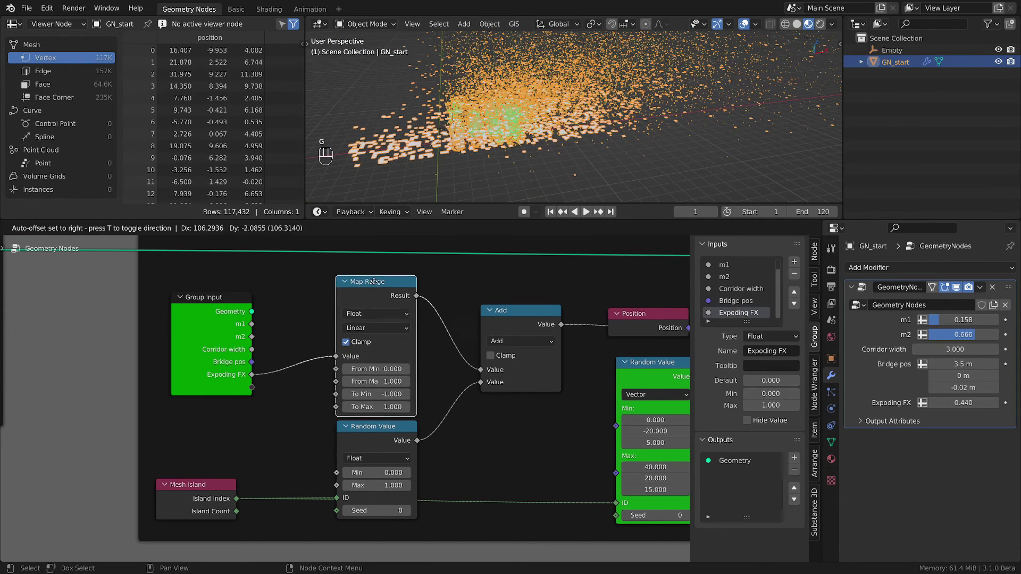
click(381, 295)
click(376, 440)
scroll(176, 444, down, 2)
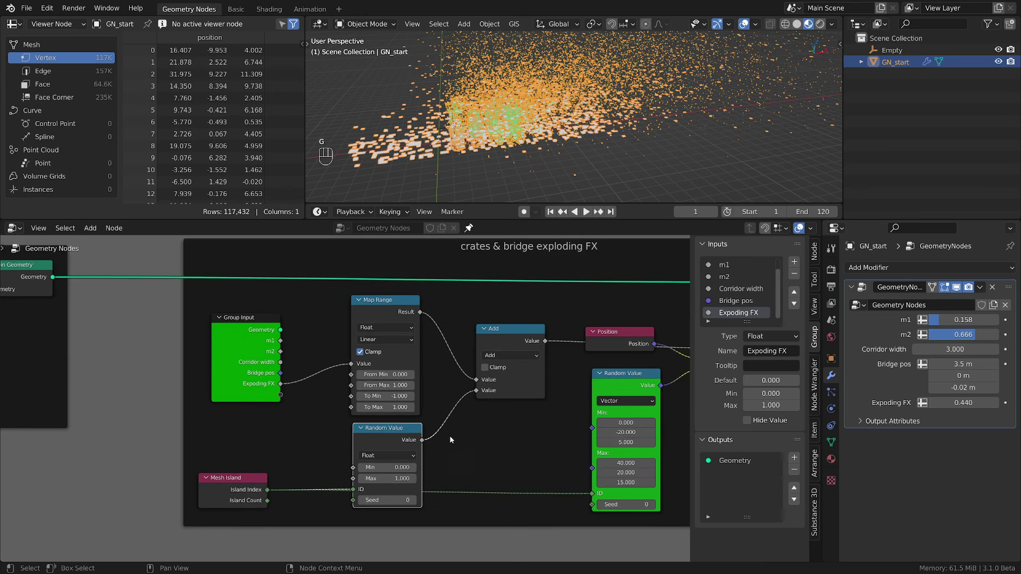
click(207, 490)
drag(206, 490, 198, 510)
drag(579, 372, 576, 387)
Review the solidify, triangles scaling, rotate triangles and break FX ctrl frames, and return to the exploding FX nodes
middle_drag(222, 409, 414, 382)
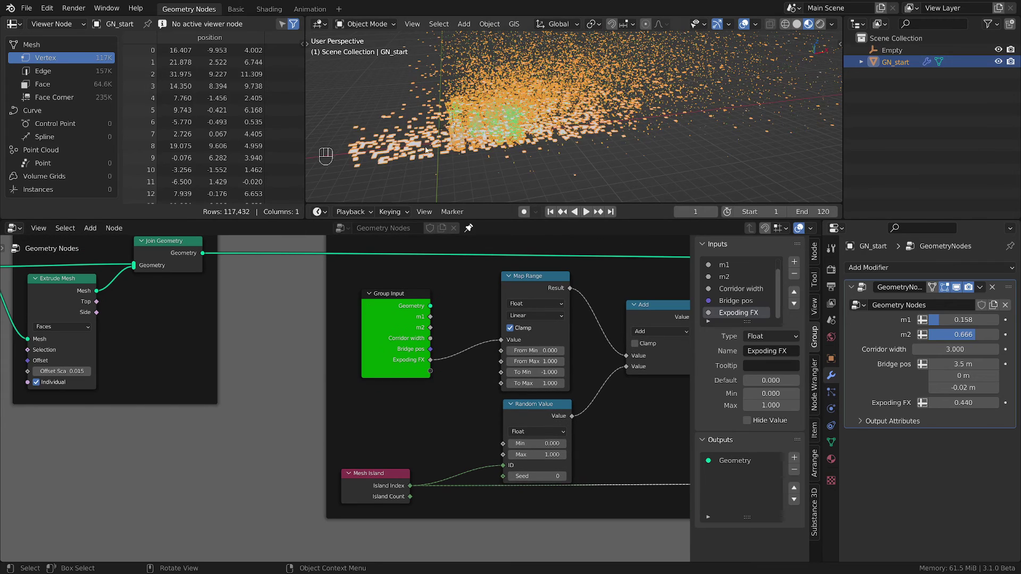
scroll(234, 300, down, 2)
middle_drag(202, 358, 461, 392)
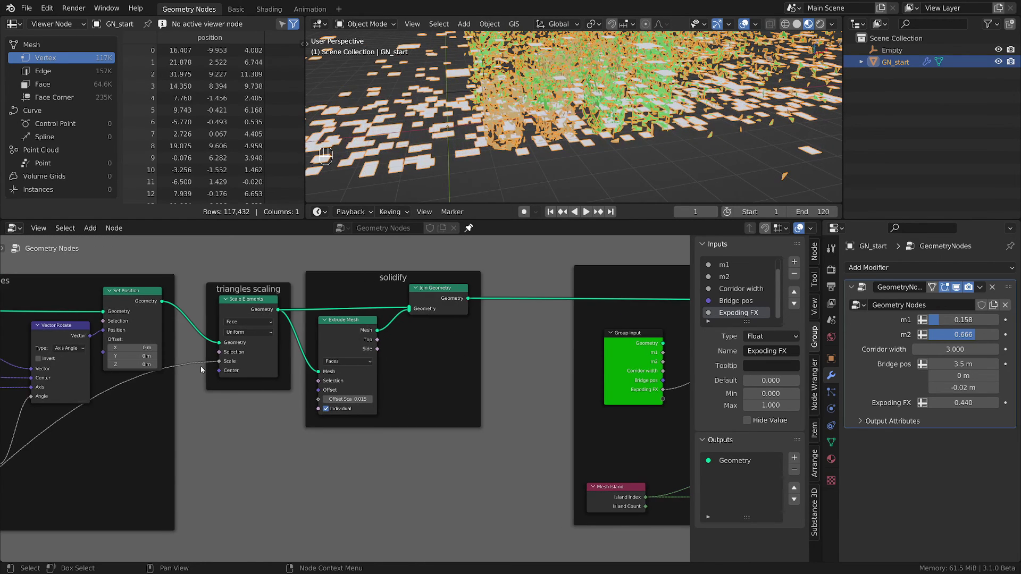
middle_drag(3, 403, 595, 373)
scroll(537, 381, down, 3)
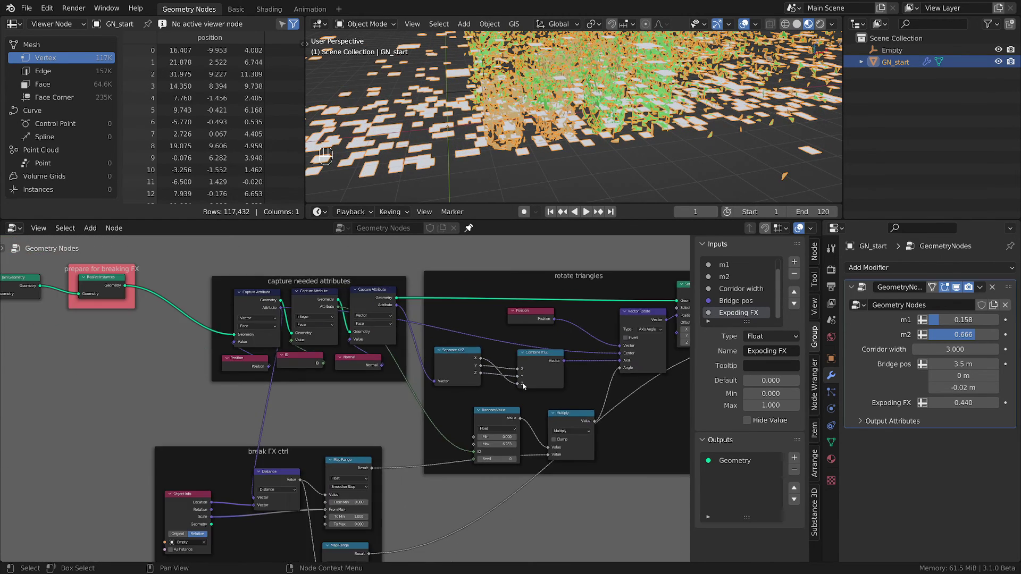
middle_drag(522, 381, 251, 344)
middle_drag(563, 378, 431, 374)
middle_drag(644, 382, 244, 389)
scroll(406, 395, up, 2)
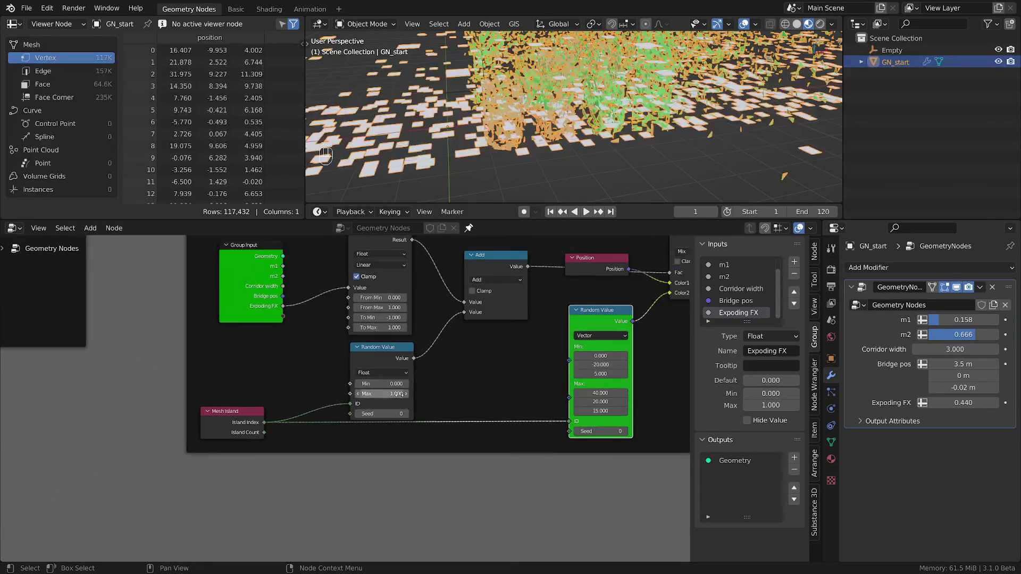
scroll(387, 394, up, 2)
middle_drag(464, 135, 503, 125)
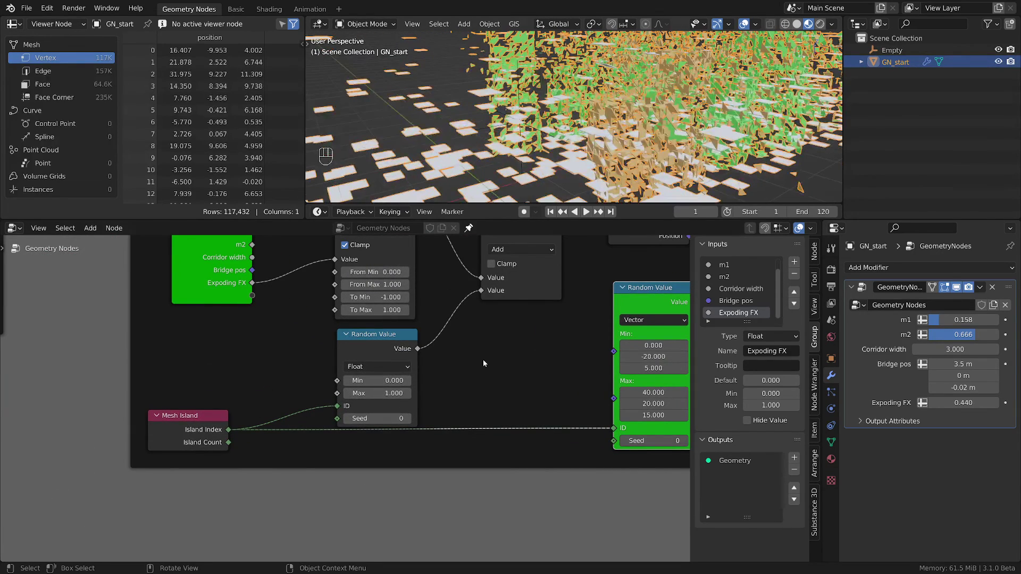
Find the bridge frame in the node tree and examine its Grid, Split Edges and Set Position chain
scroll(484, 362, down, 3)
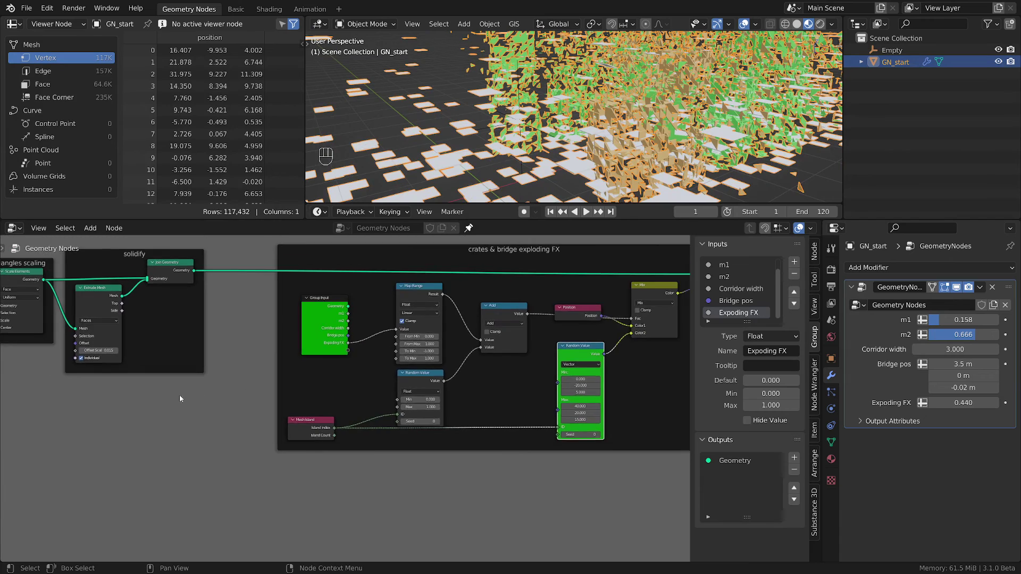
scroll(32, 446, down, 1)
middle_drag(24, 450, 414, 411)
scroll(319, 436, down, 2)
middle_drag(229, 448, 668, 419)
scroll(425, 457, up, 1)
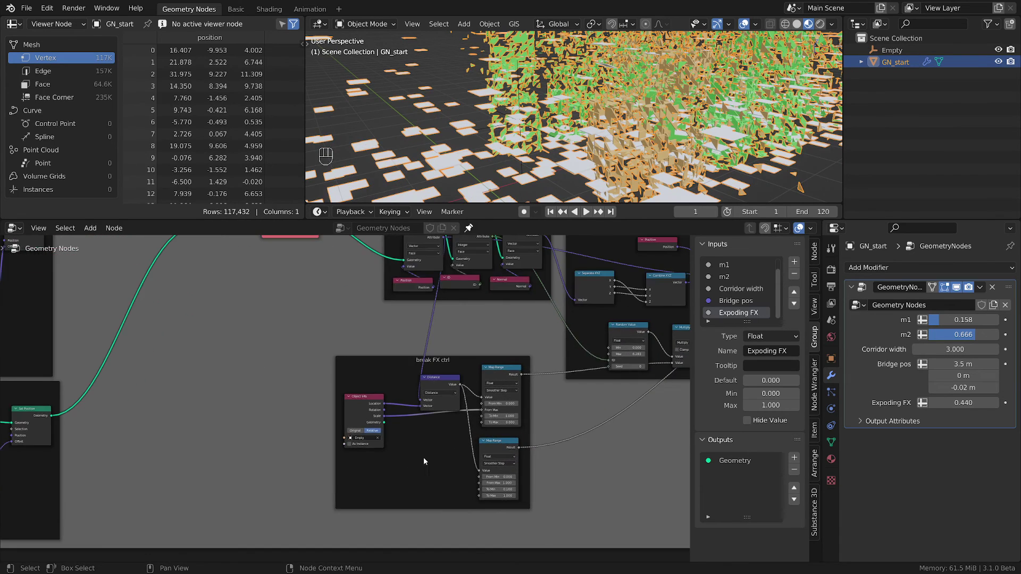
scroll(425, 456, up, 5)
middle_drag(452, 439, 689, 434)
scroll(16, 411, down, 6)
middle_drag(120, 434, 416, 448)
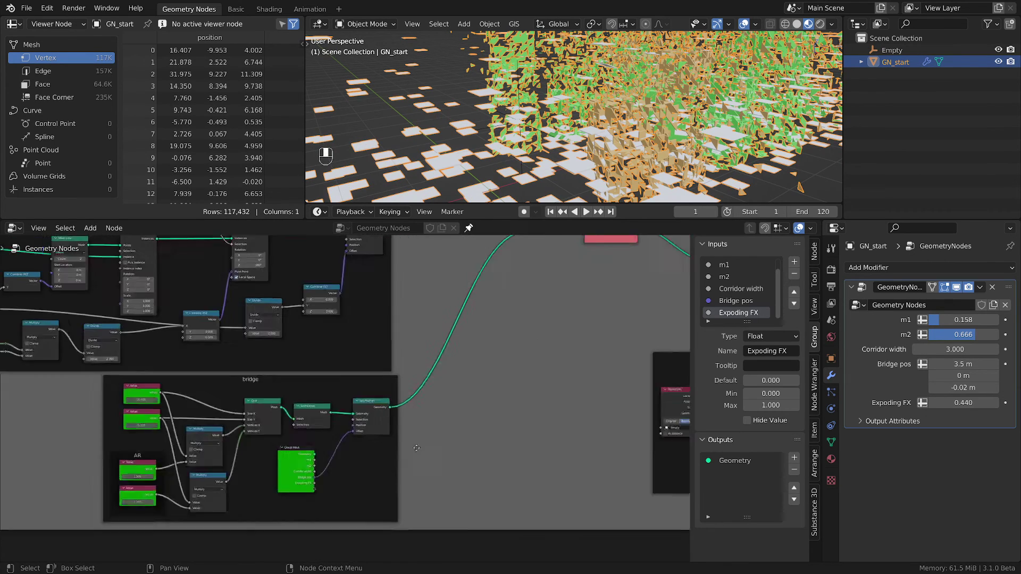
scroll(321, 451, up, 4)
click(257, 419)
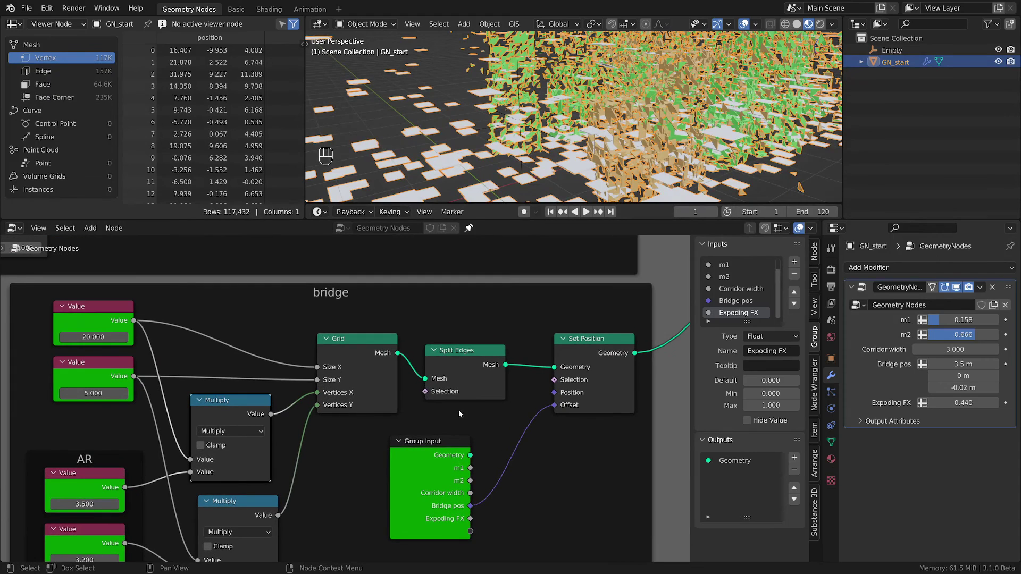
drag(485, 361, 484, 361)
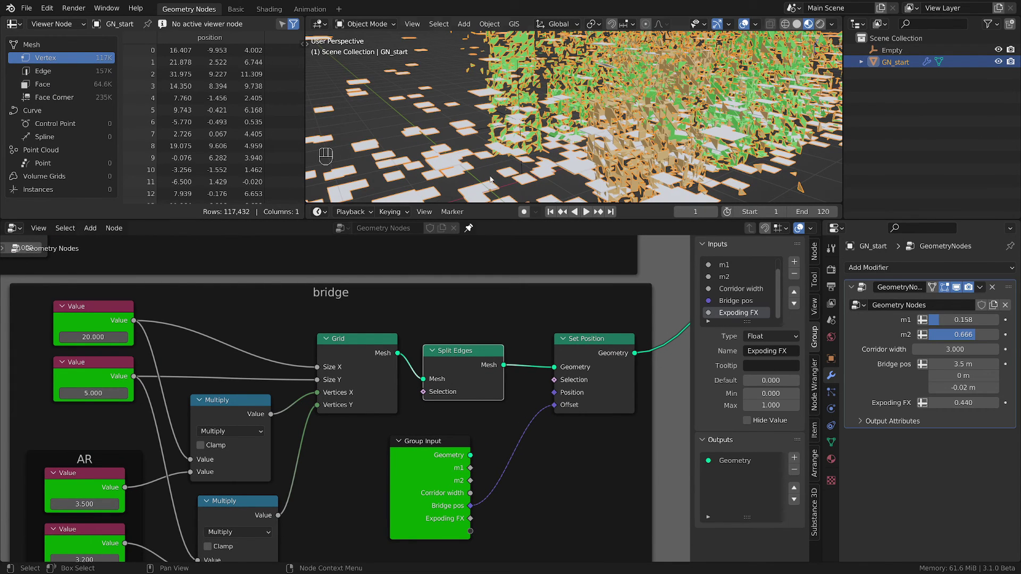
Move the Mesh Island node closer to the float Random Value node in the crates & bridge exploding FX frame
scroll(502, 395, down, 5)
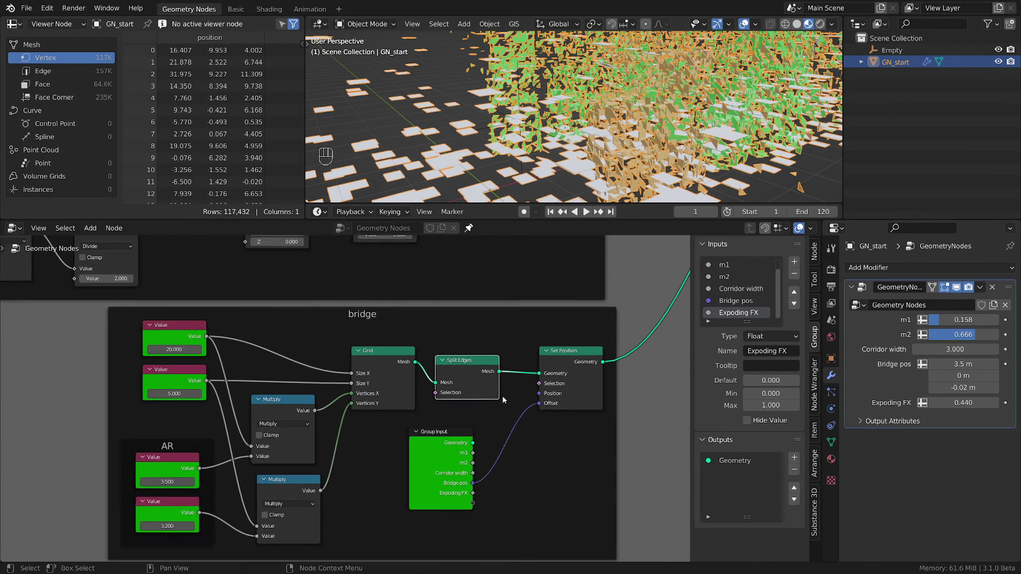
middle_drag(340, 395, 320, 389)
scroll(320, 389, down, 1)
scroll(320, 389, down, 6)
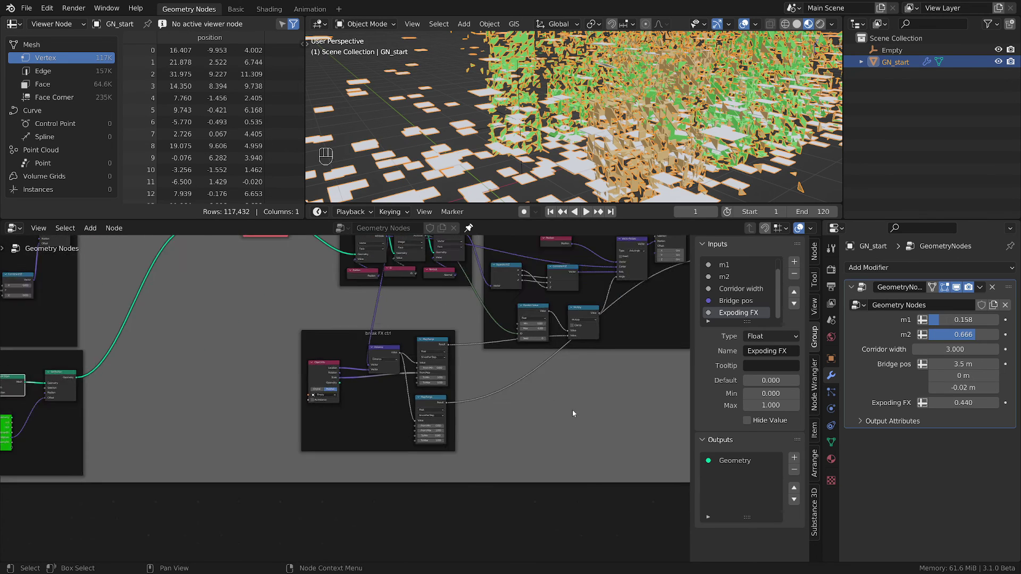
middle_drag(574, 413, 290, 399)
middle_drag(488, 364, 194, 404)
middle_drag(401, 367, 325, 378)
scroll(325, 378, up, 3)
scroll(420, 347, up, 1)
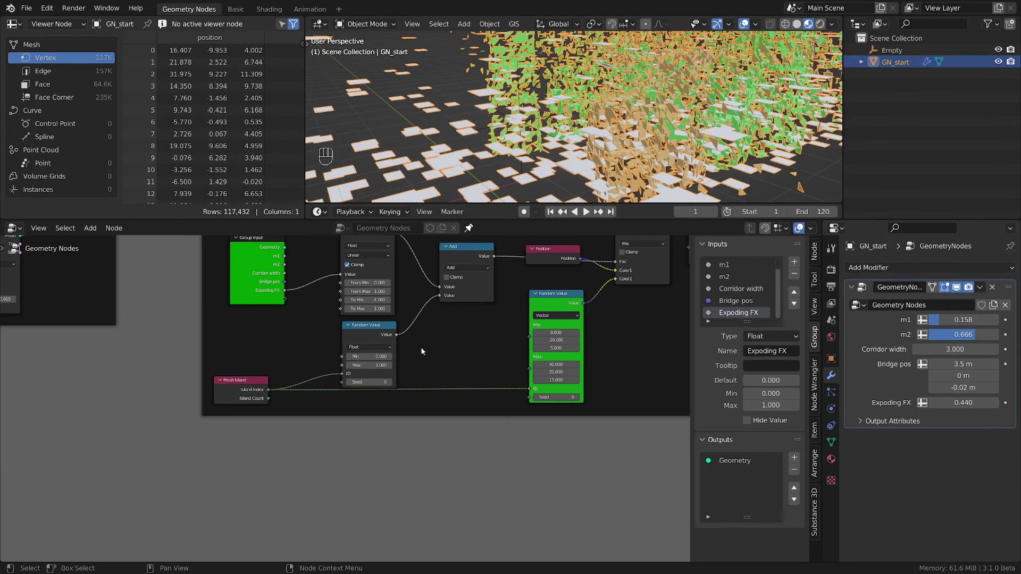
scroll(481, 365, up, 2)
scroll(582, 297, up, 2)
scroll(400, 484, up, 1)
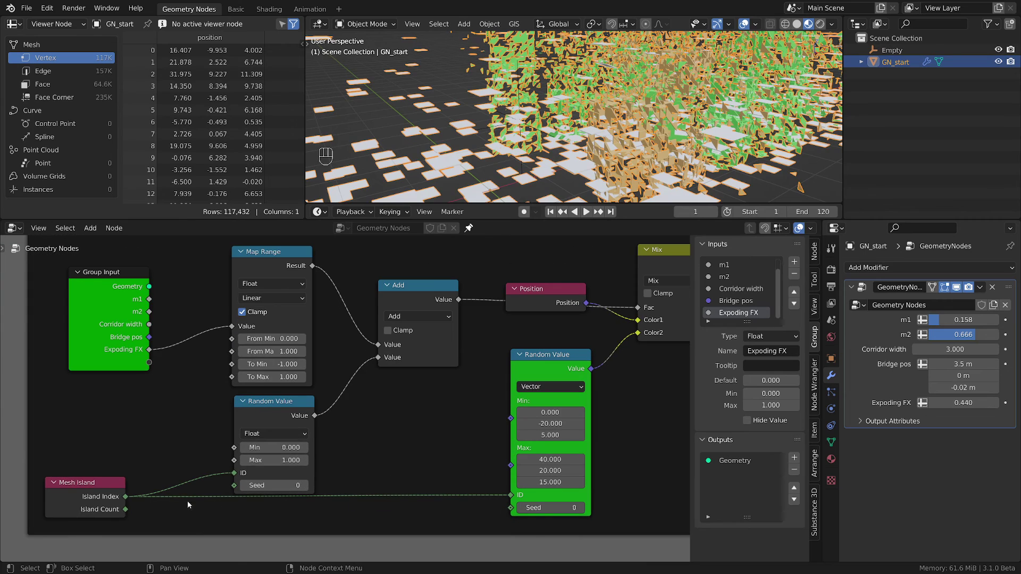
drag(105, 494, 150, 498)
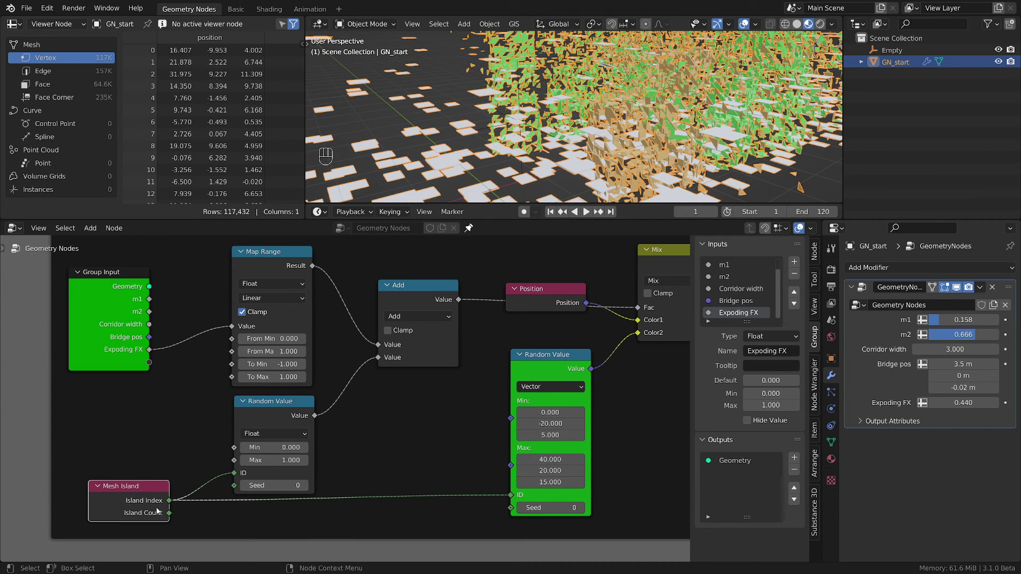
mouse_move(143, 489)
mouse_down()
mouse_move(110, 498)
mouse_move(142, 478)
mouse_move(141, 488)
mouse_up()
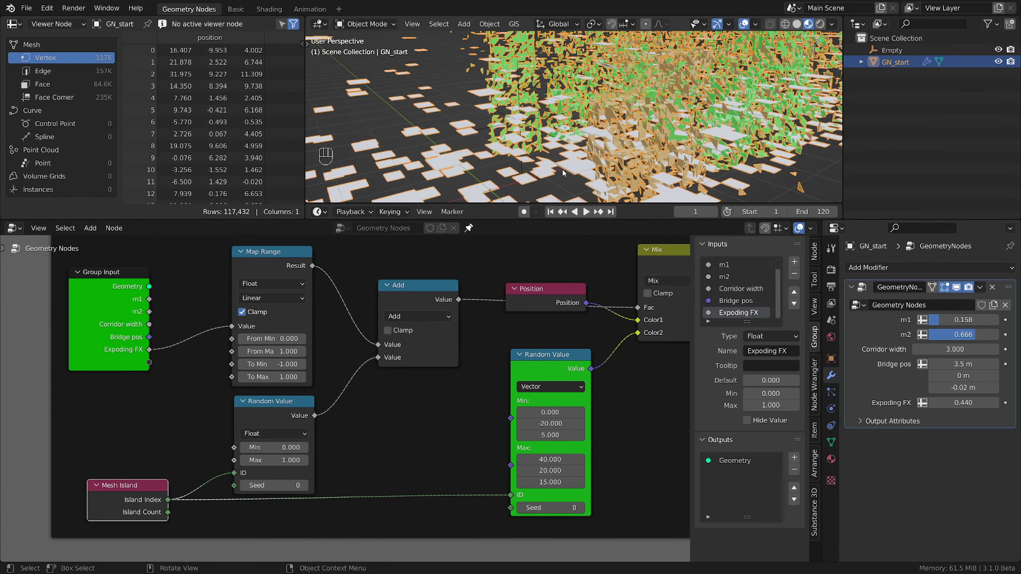
Return the modifier's Expoding FX value to 0.000 and inspect the intact crates up close from several angles
middle_drag(559, 177, 541, 178)
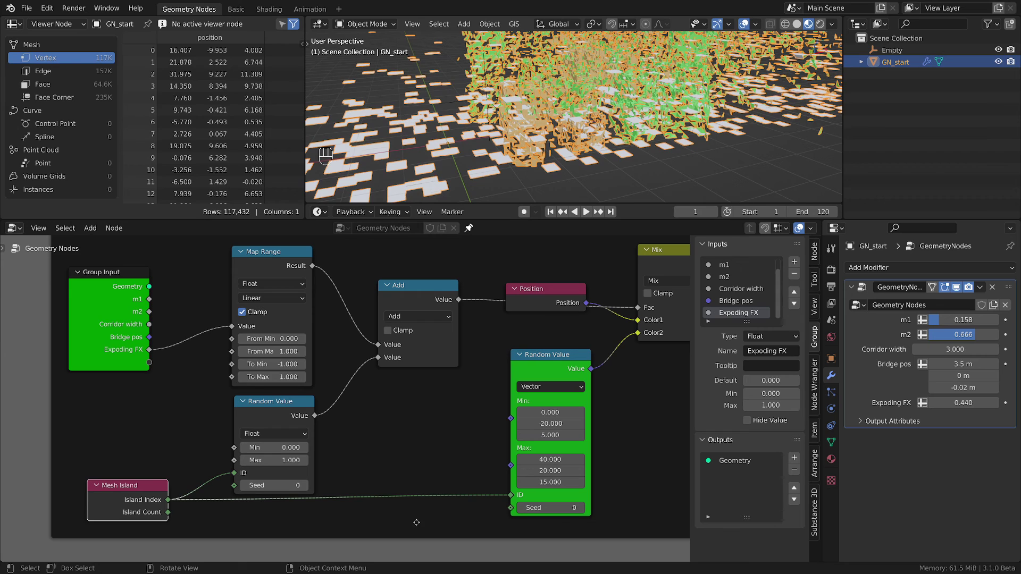
scroll(436, 439, down, 2)
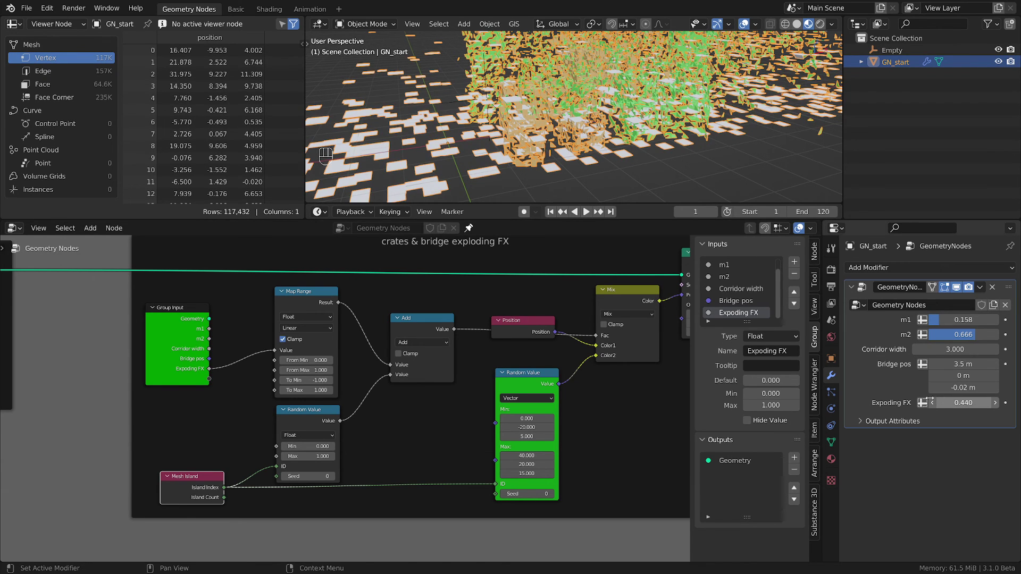
drag(929, 400, 903, 400)
scroll(556, 174, down, 4)
middle_drag(556, 171, 597, 138)
scroll(534, 137, up, 4)
scroll(608, 126, up, 2)
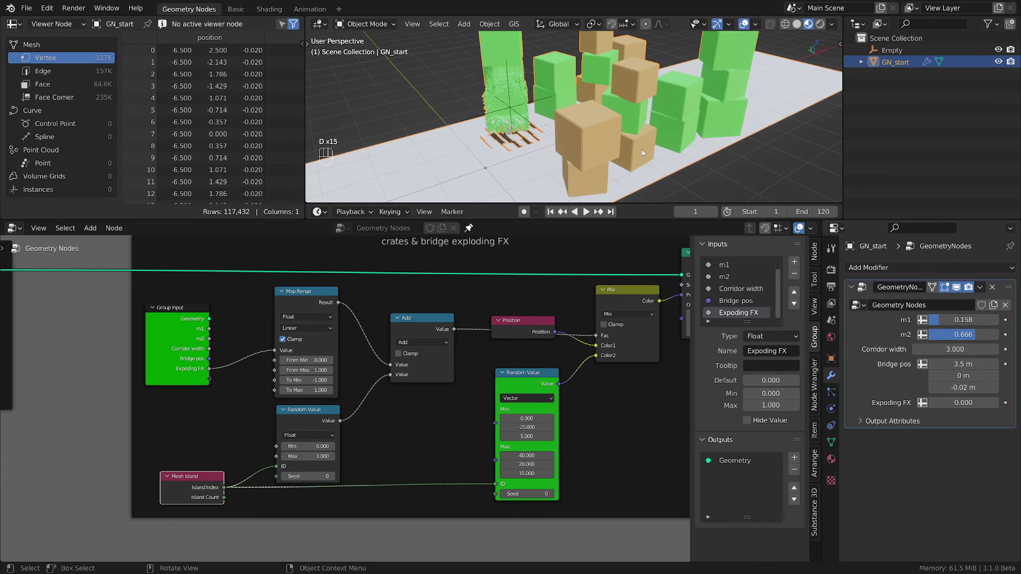
middle_drag(642, 151, 559, 133)
mouse_move(659, 135)
middle_down()
mouse_move(648, 166)
mouse_move(510, 153)
middle_up()
scroll(648, 166, up, 4)
Scribble a freehand annotation on the front face of the nearest brown crate and erase it
key(d)
mouse_move(417, 139)
mouse_down()
mouse_move(400, 139)
mouse_move(410, 133)
mouse_up()
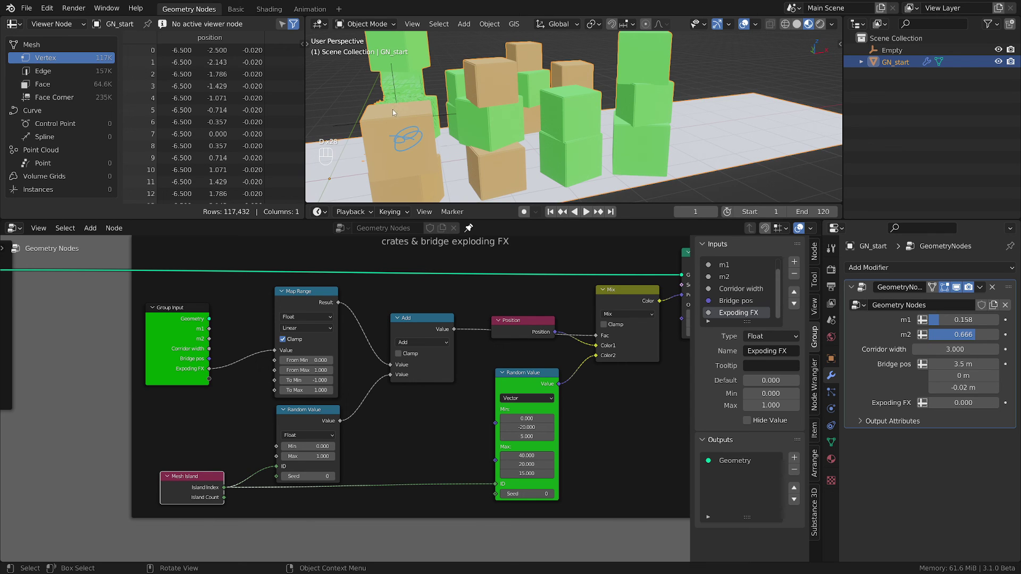
right_drag(393, 109, 412, 107)
Examine the stacked crates on the bridge near and far, including the one breaking apart around the Empty
scroll(431, 142, down, 3)
middle_drag(431, 142, 401, 142)
scroll(529, 155, up, 3)
scroll(446, 136, down, 4)
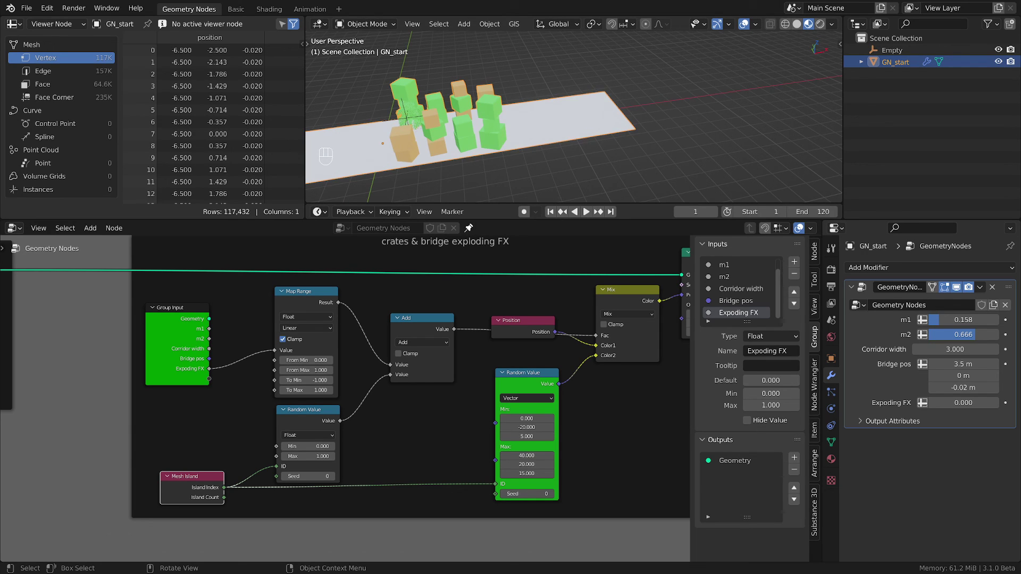
scroll(431, 149, up, 3)
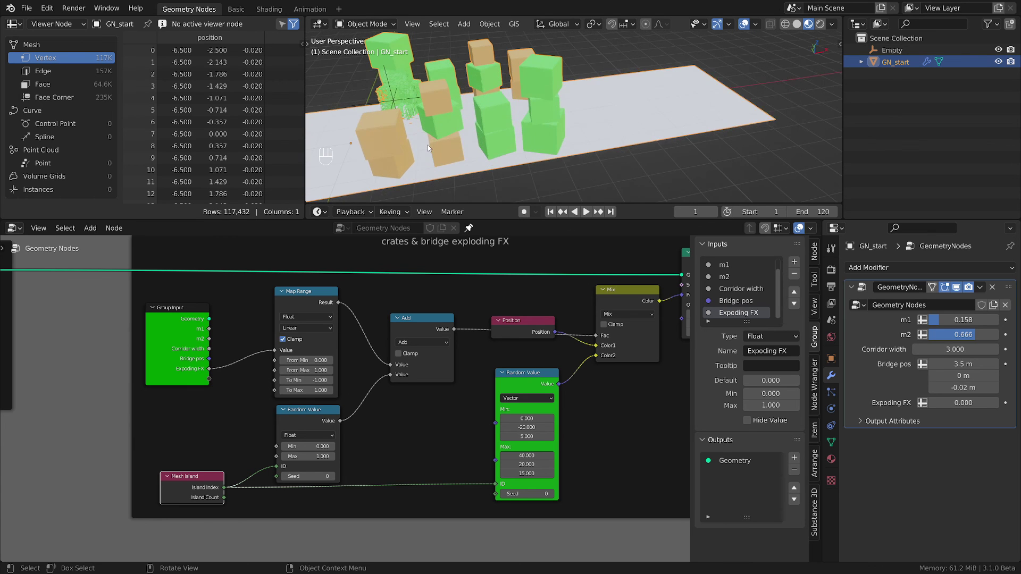
middle_drag(416, 135, 417, 162)
scroll(391, 128, up, 5)
scroll(392, 127, down, 5)
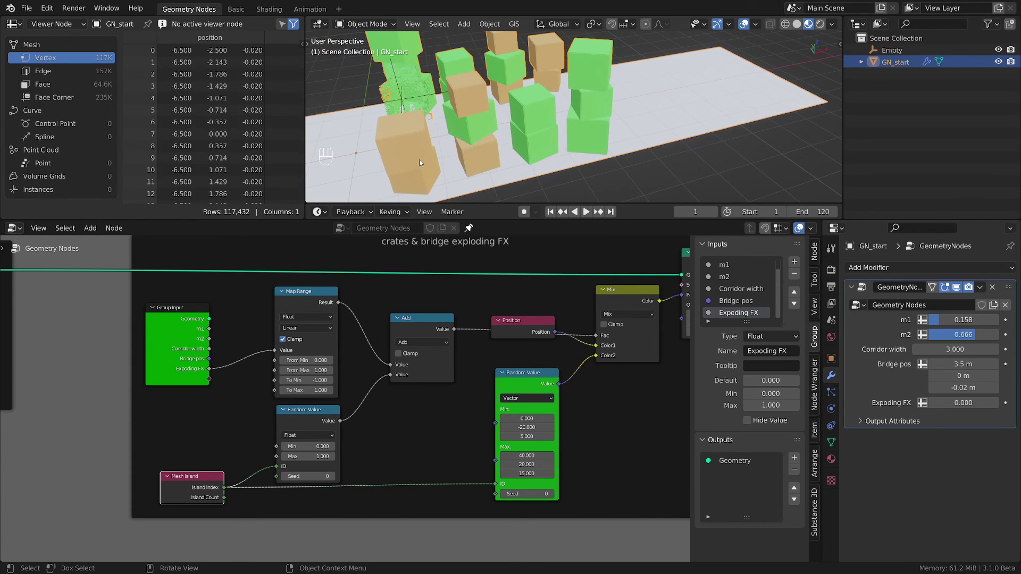